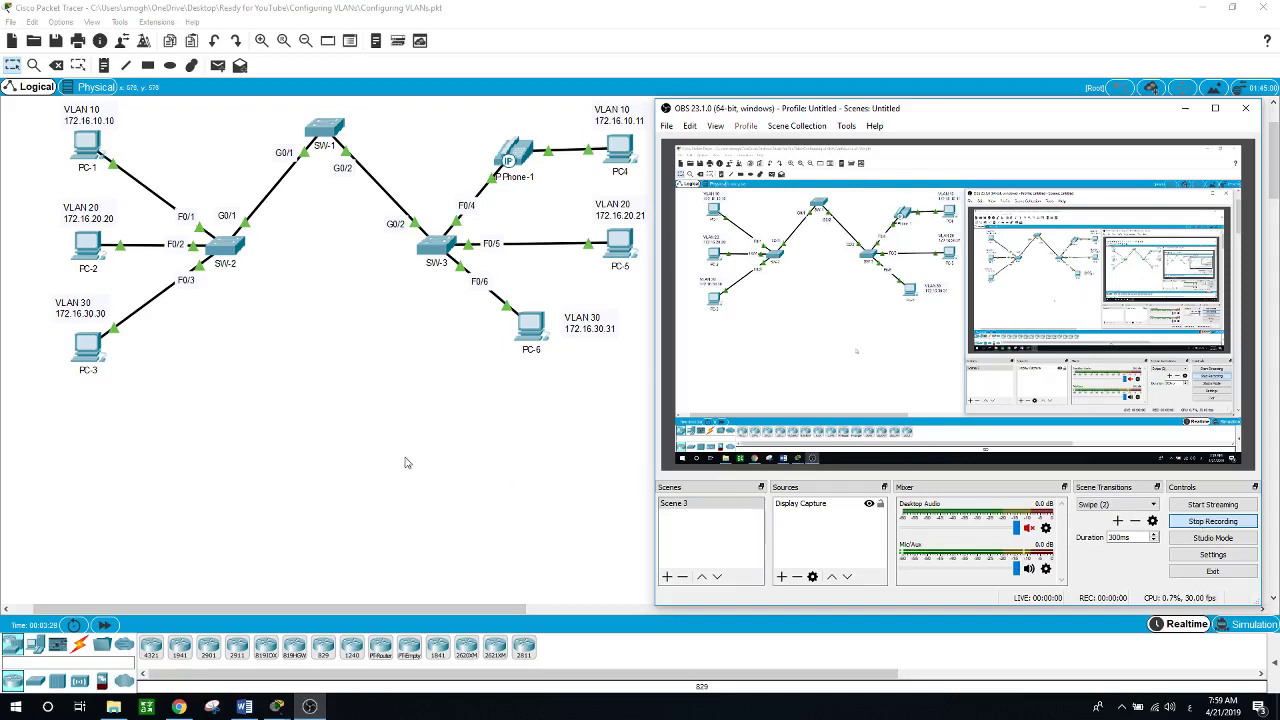
Step: Open SW-1's command line, enter privileged EXEC mode and list its VLANs with show vlan
left_click(405, 461)
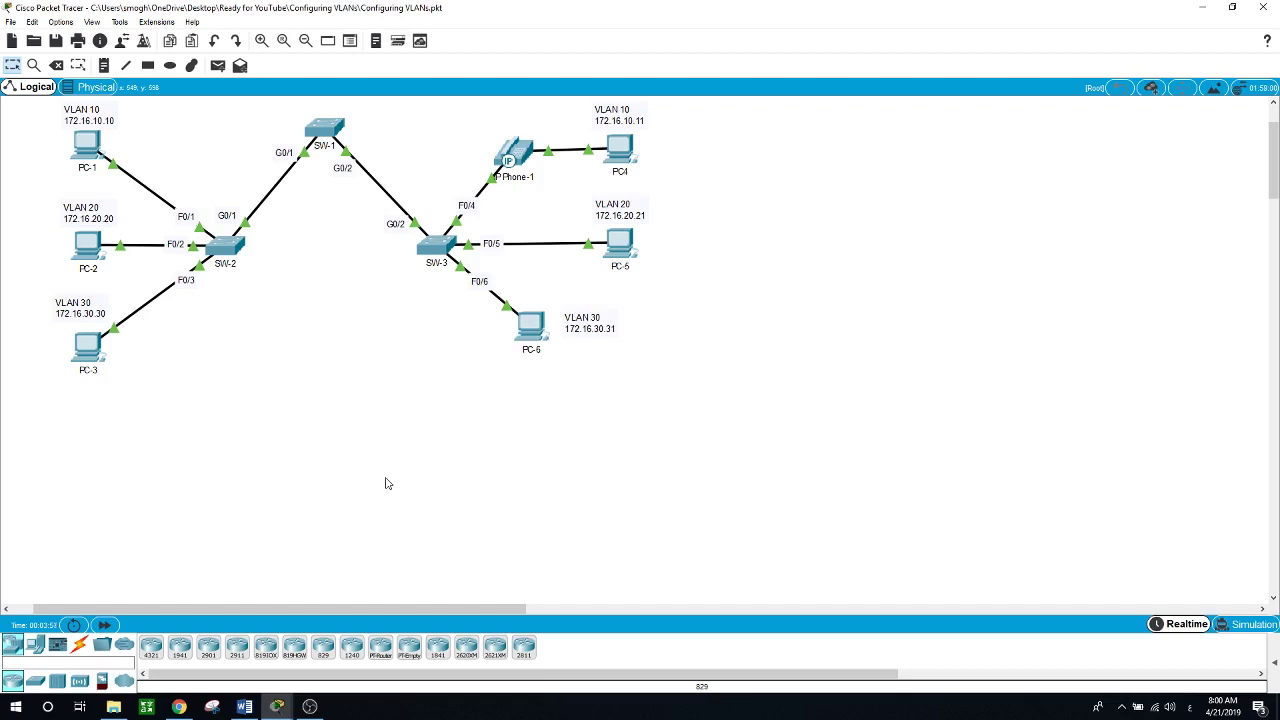
left_click(324, 128)
key("Return")
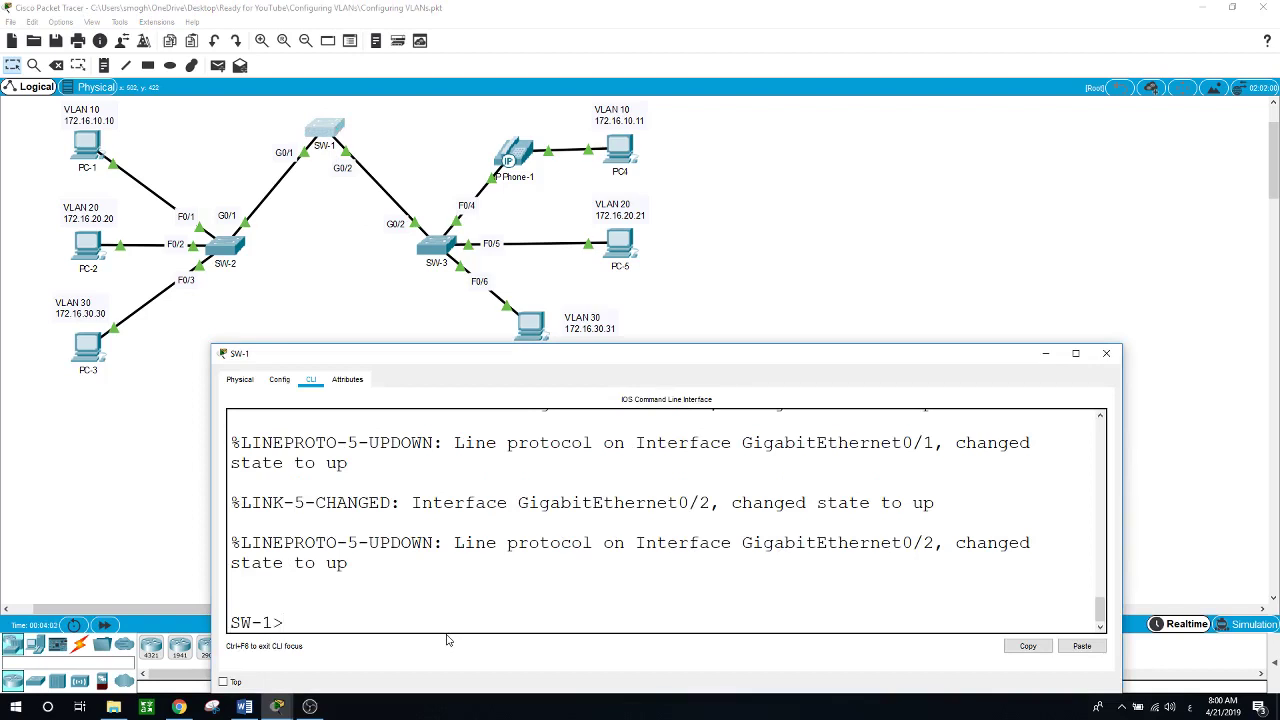
type("en")
key("Return")
type("s")
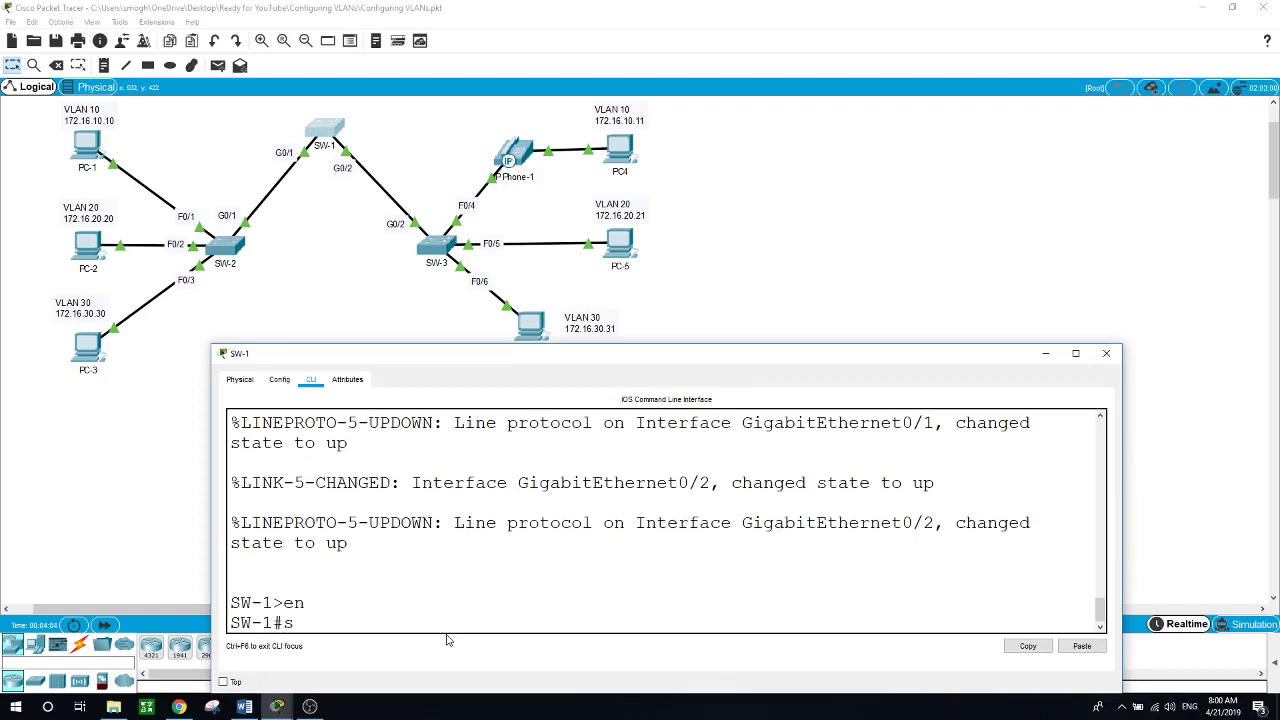
type("how vlan")
key("Return")
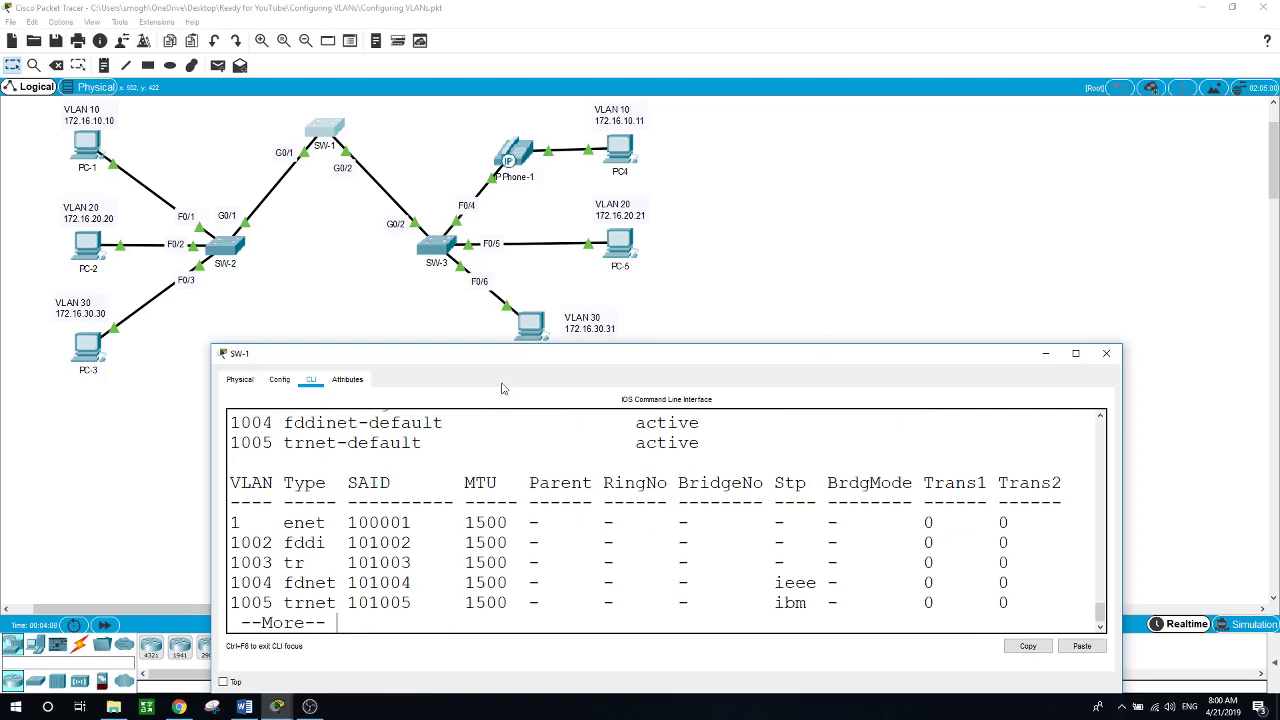
Step: Examine which ports on SW-1 are assigned to the default VLAN 1 in the VLAN listing
left_click_drag(685, 343, 705, 118)
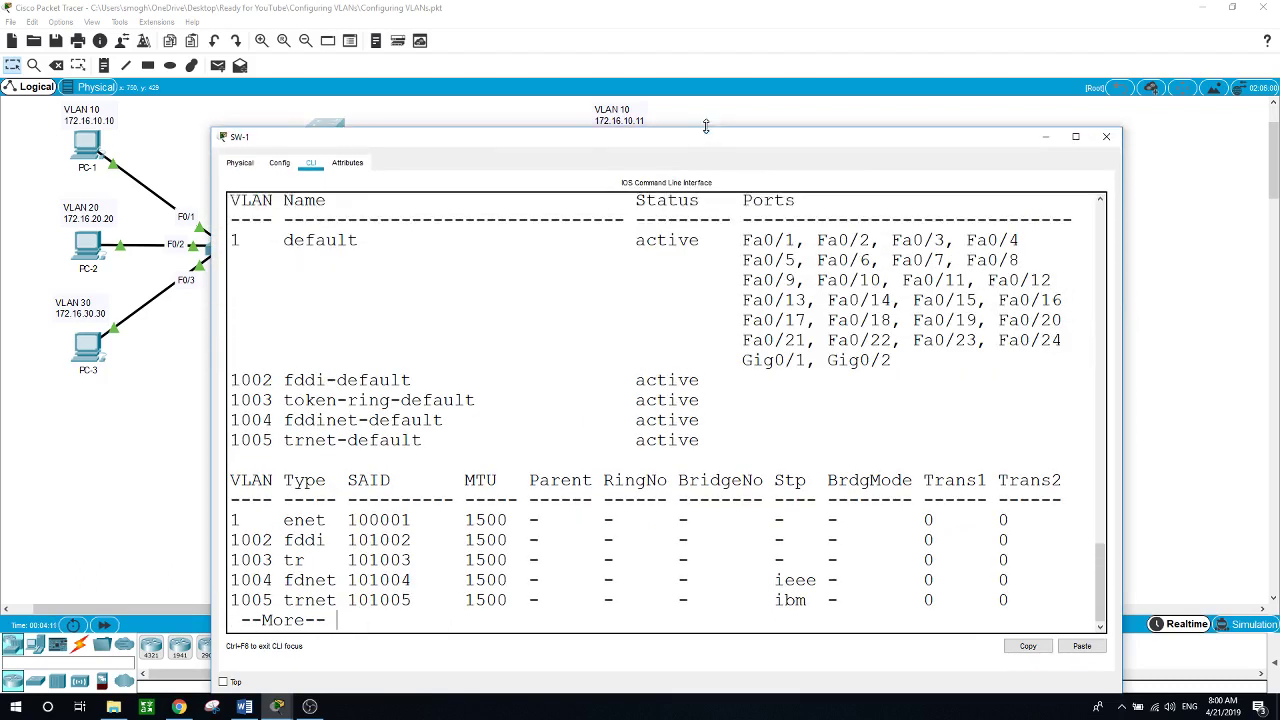
scroll(666, 297, "up", 1)
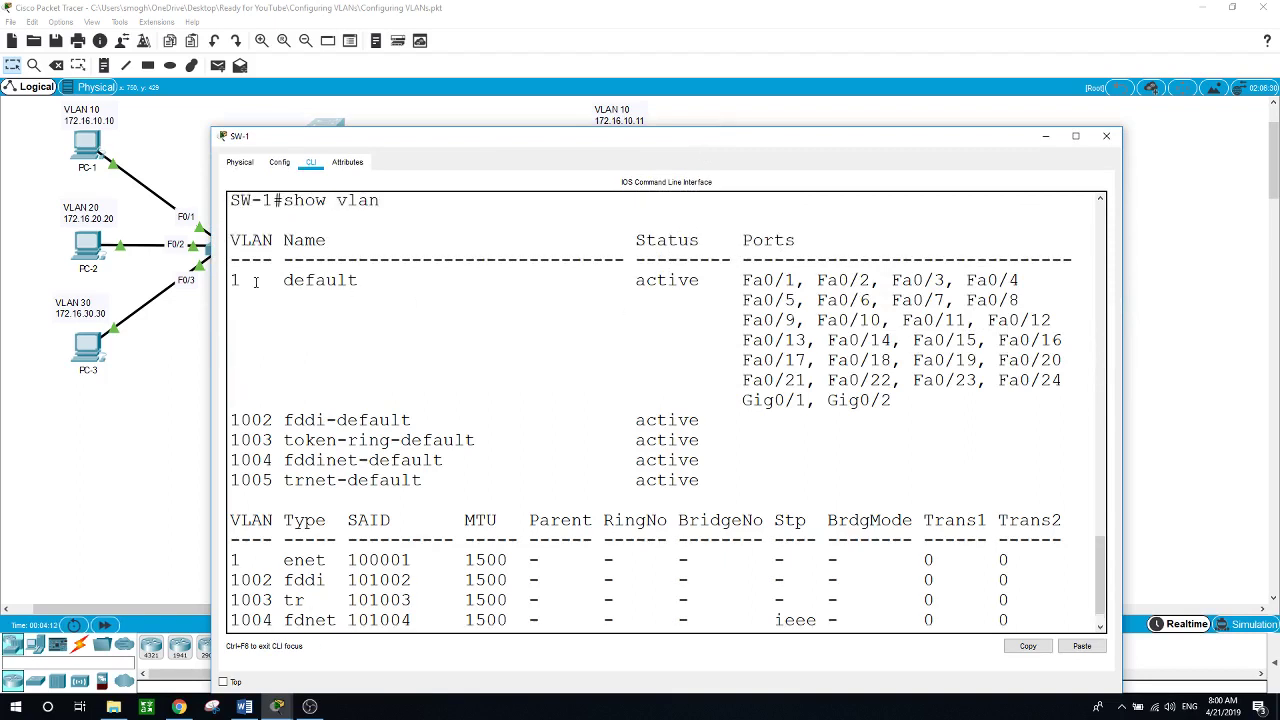
left_click_drag(255, 283, 228, 283)
left_click_drag(744, 281, 1056, 395)
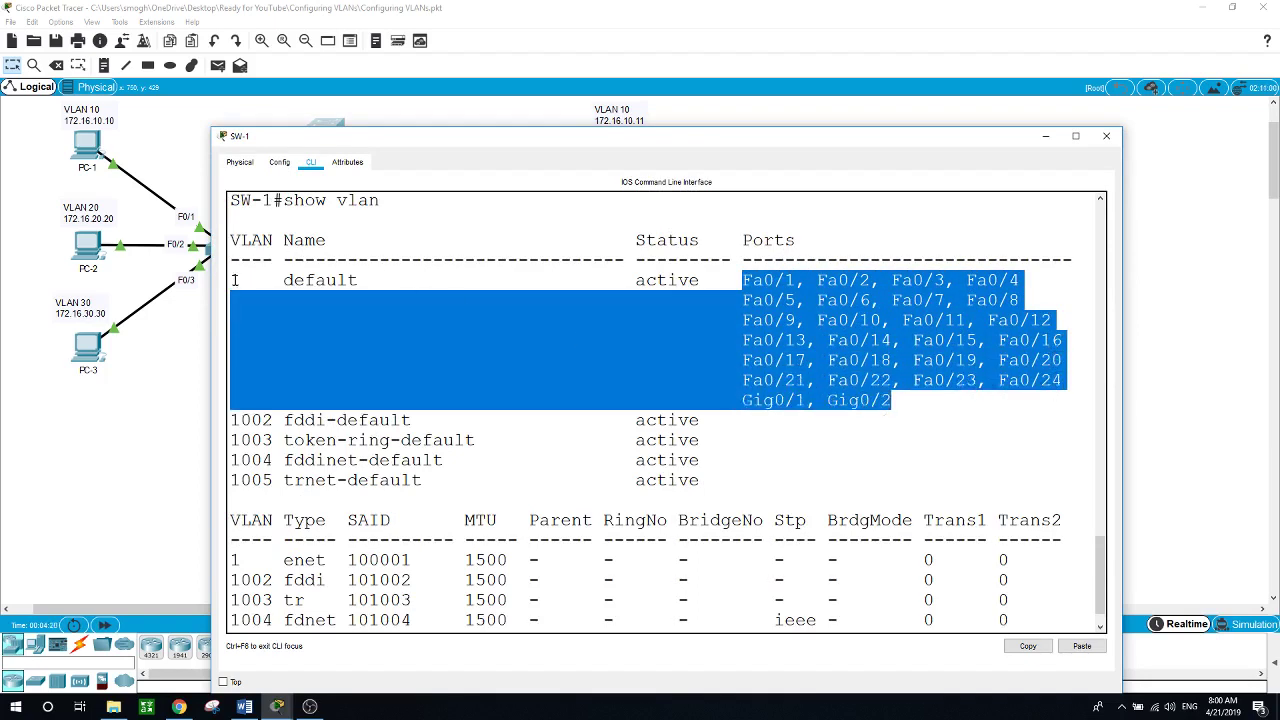
left_click(150, 395)
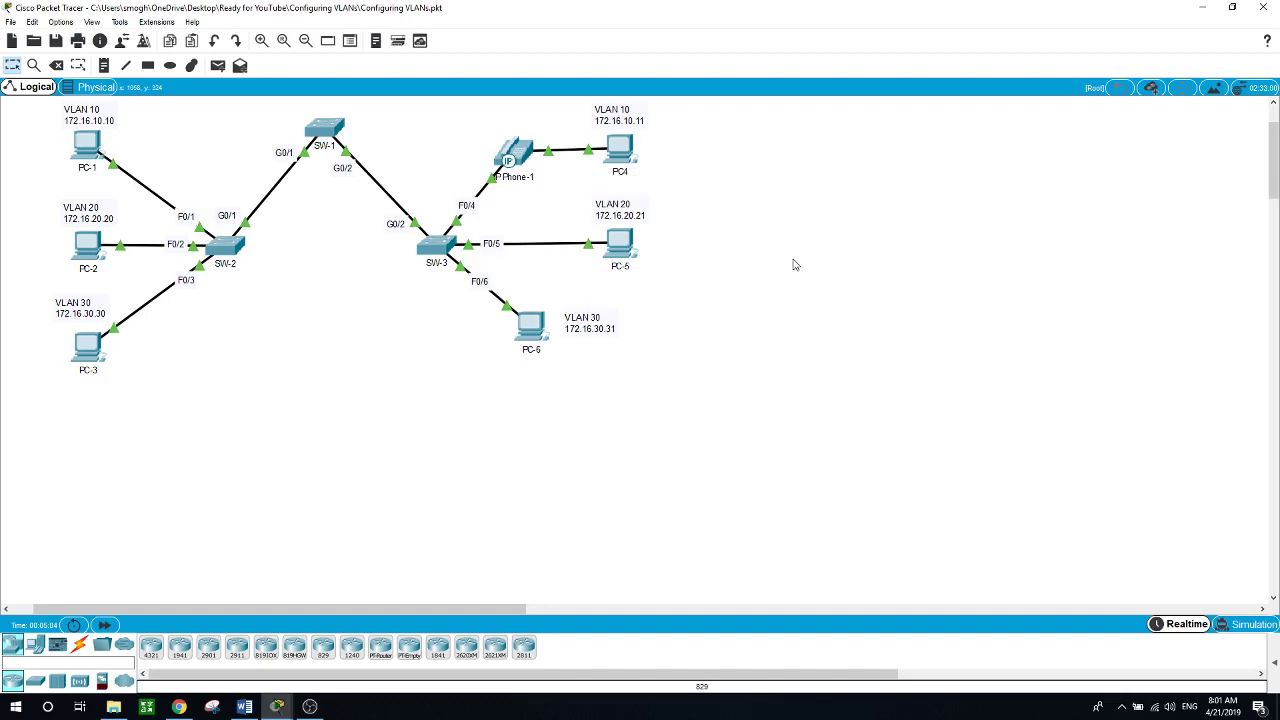
left_click(326, 136)
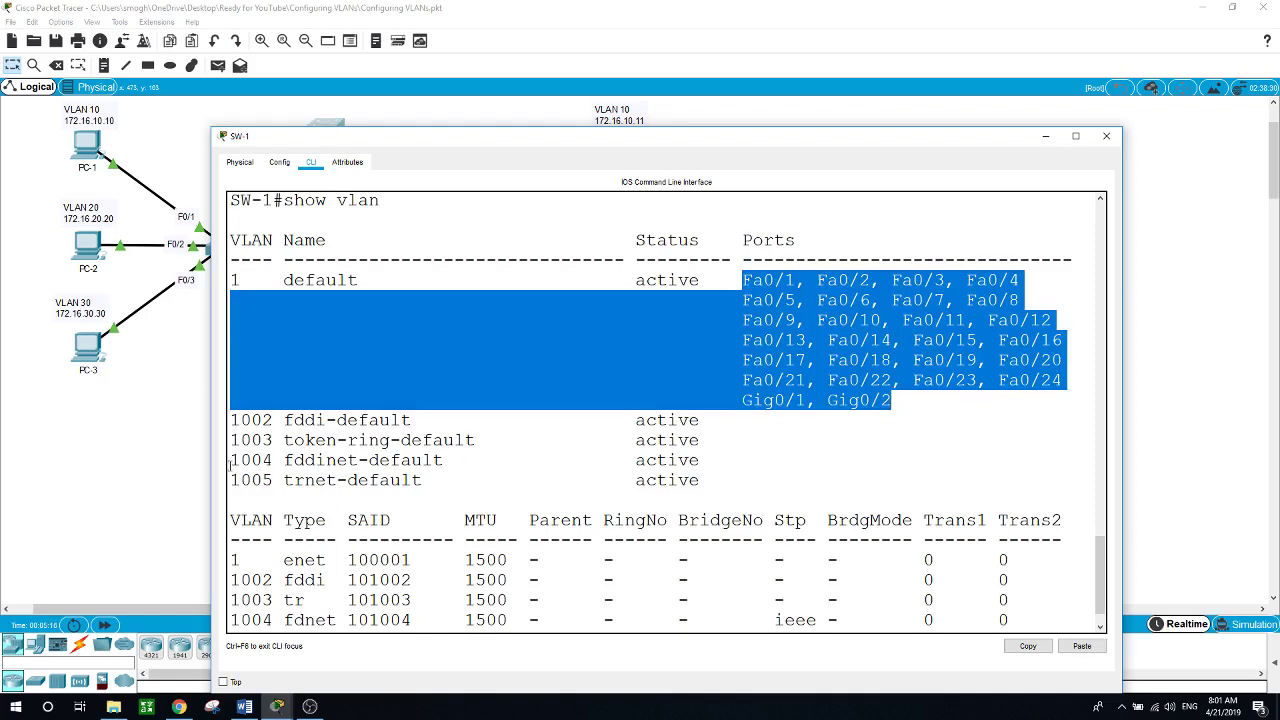
left_click(143, 468)
Step: Test connectivity within VLAN 10 by pinging 172.16.10.11 from PC-1's command prompt
left_click(85, 145)
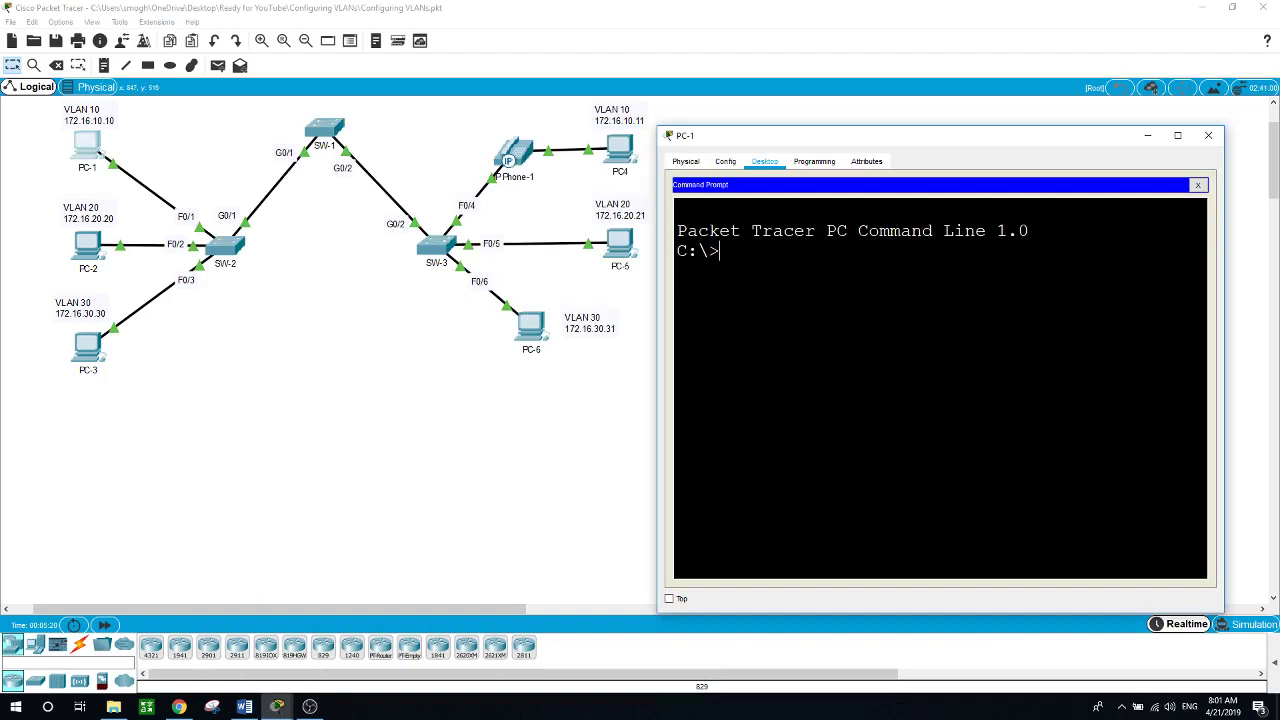
type("ping 172.16.10.11")
key("Return")
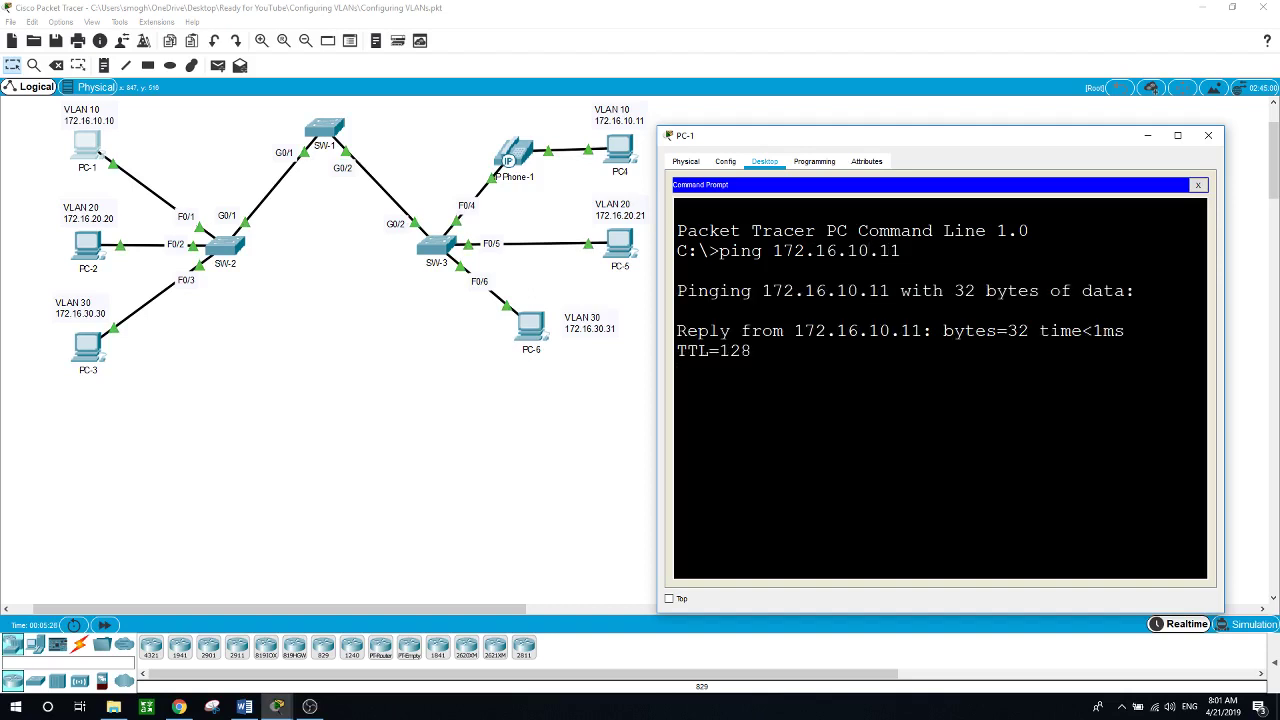
Step: Test connectivity within VLAN 20 by pinging 172.16.20.21 from PC-2's command prompt
left_click(86, 248)
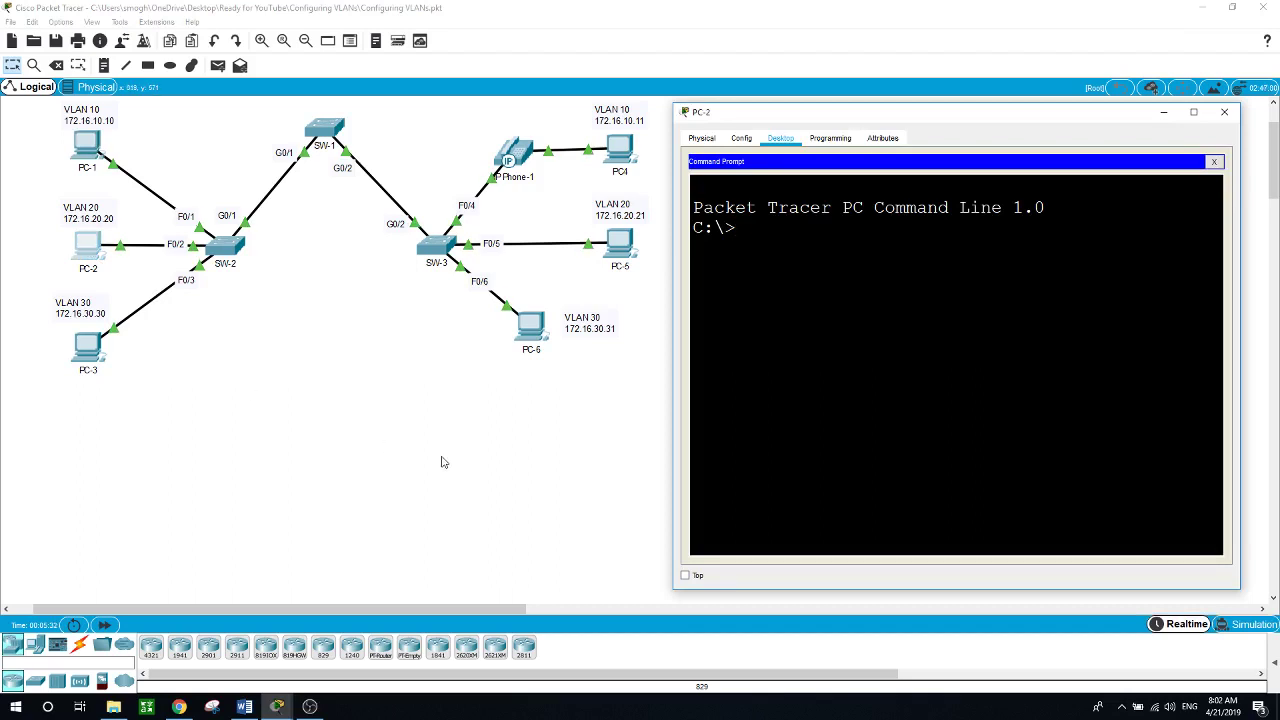
type("ping 172.16.20.21")
key("Return")
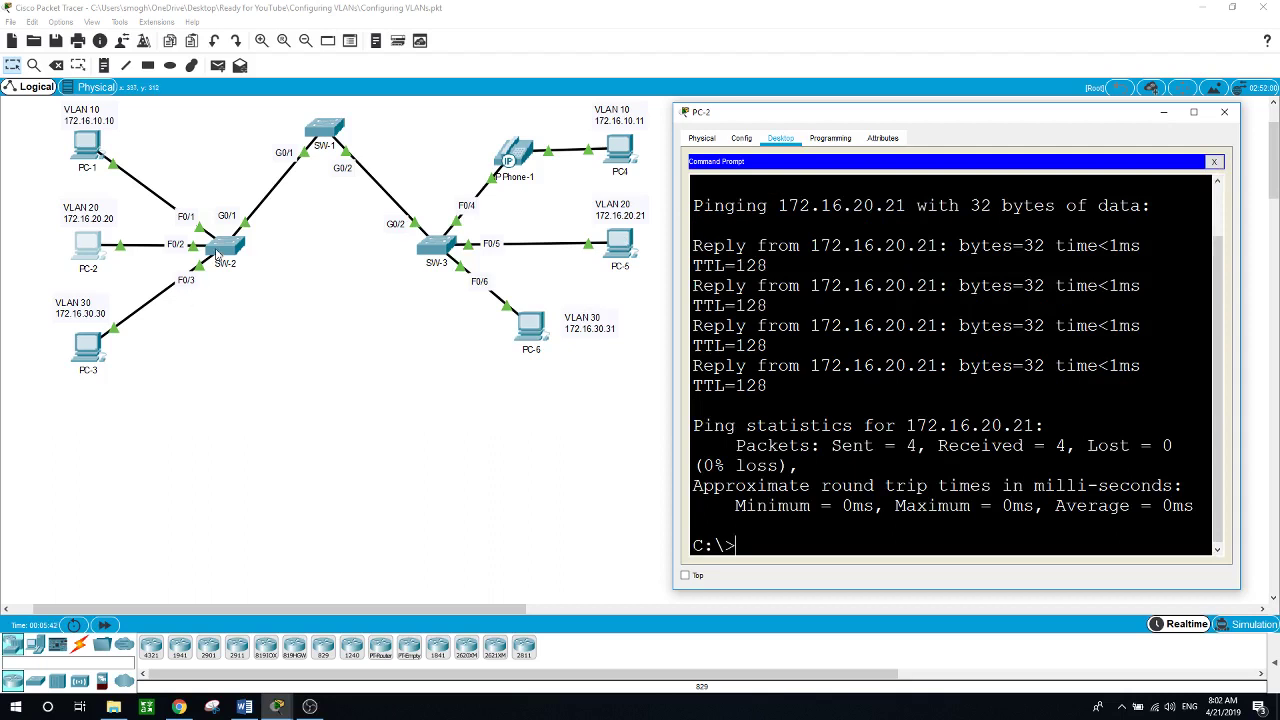
Step: Test connectivity within VLAN 30 by pinging 172.16.30.31 from PC-3's command prompt
left_click(96, 346)
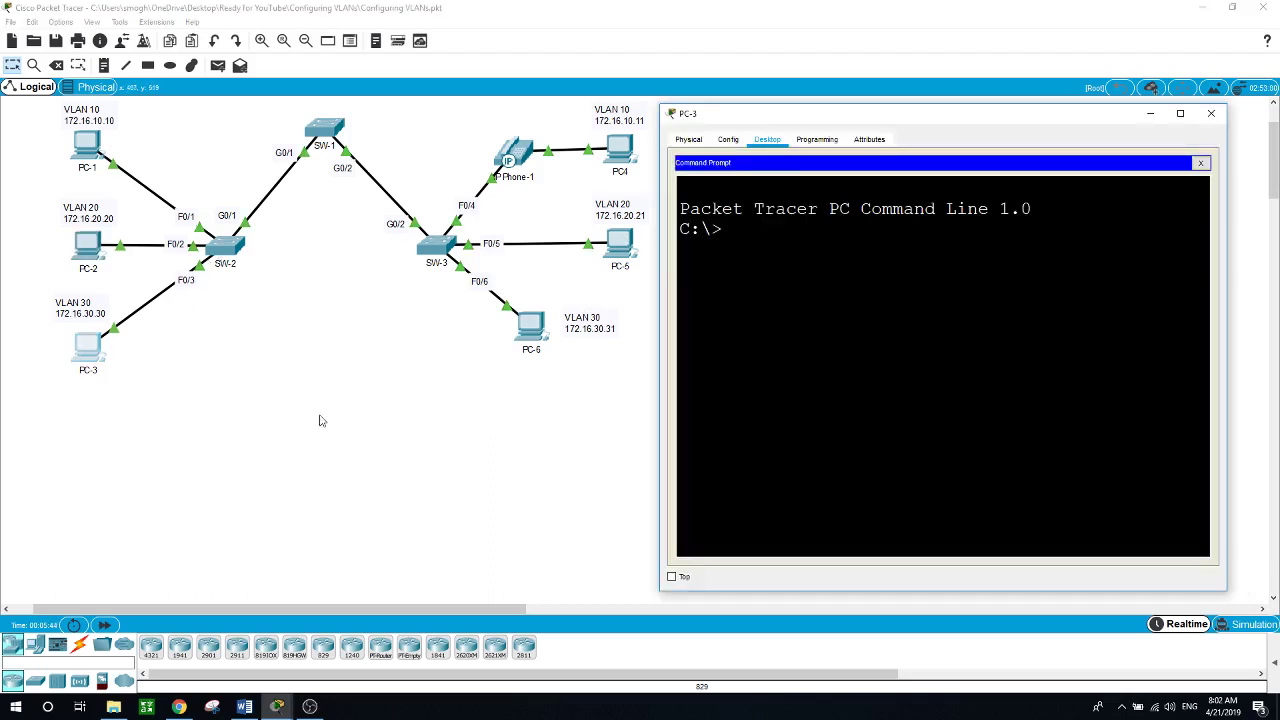
type("ping 172.16.30.31")
key("Return")
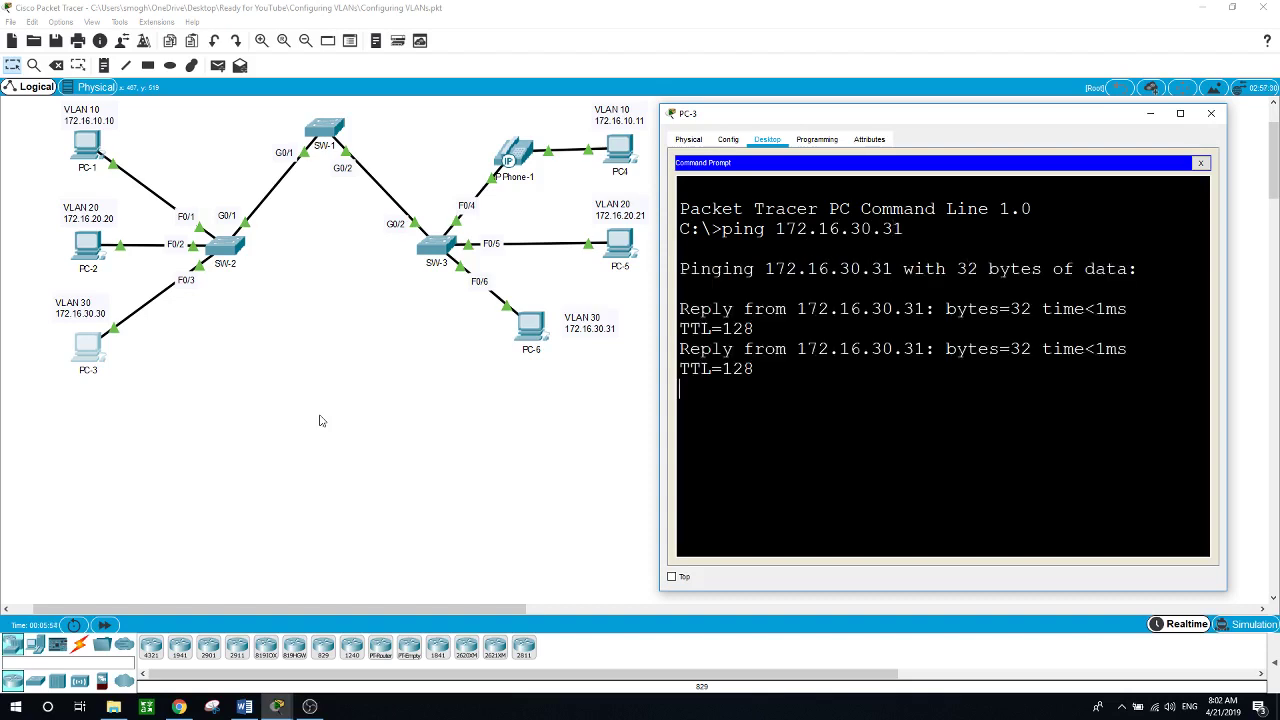
left_click(363, 489)
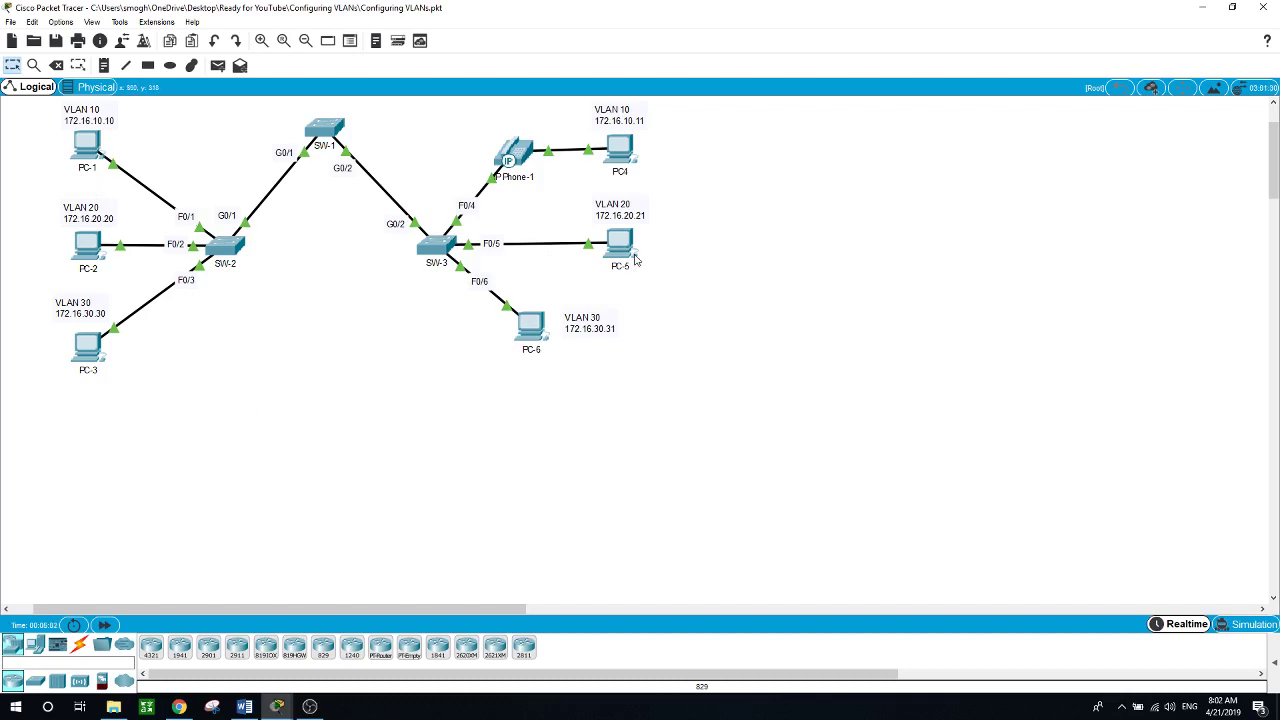
Step: Test connectivity between different subnets by pinging PC-5 at 172.16.20.21 from PC-1's command prompt
left_click(87, 146)
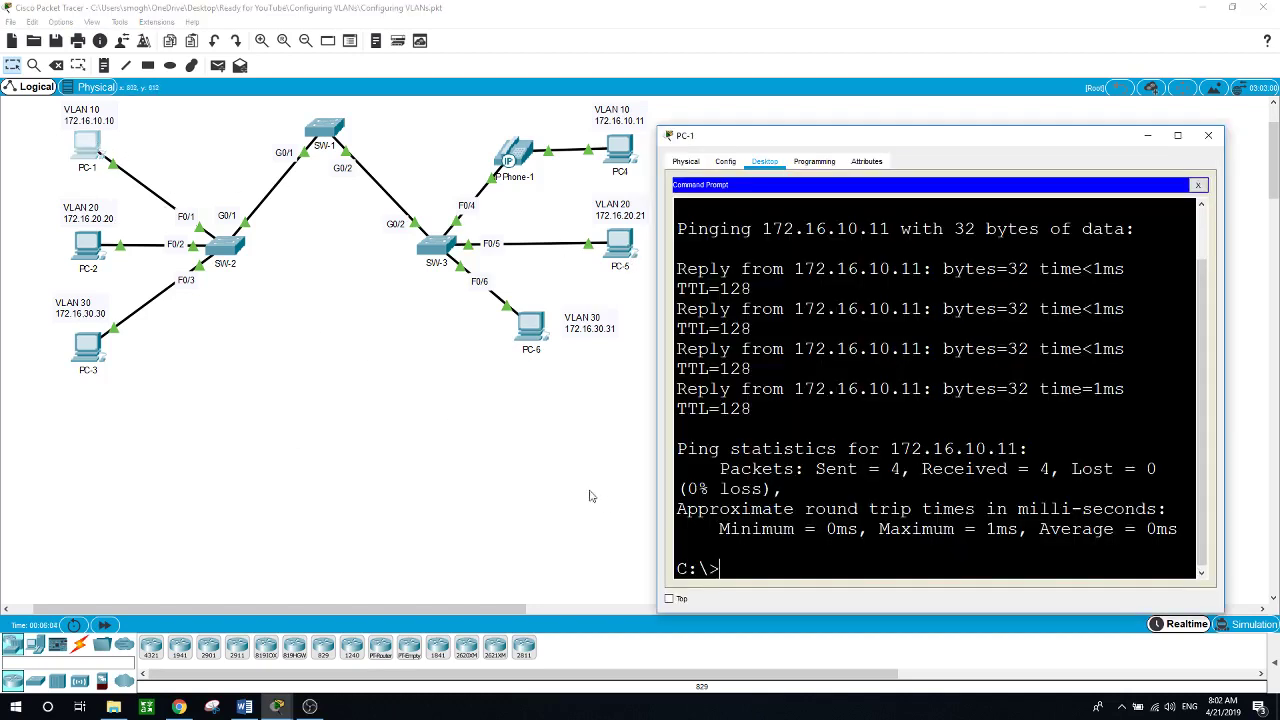
type("ping 172.16.20.21")
key("Return")
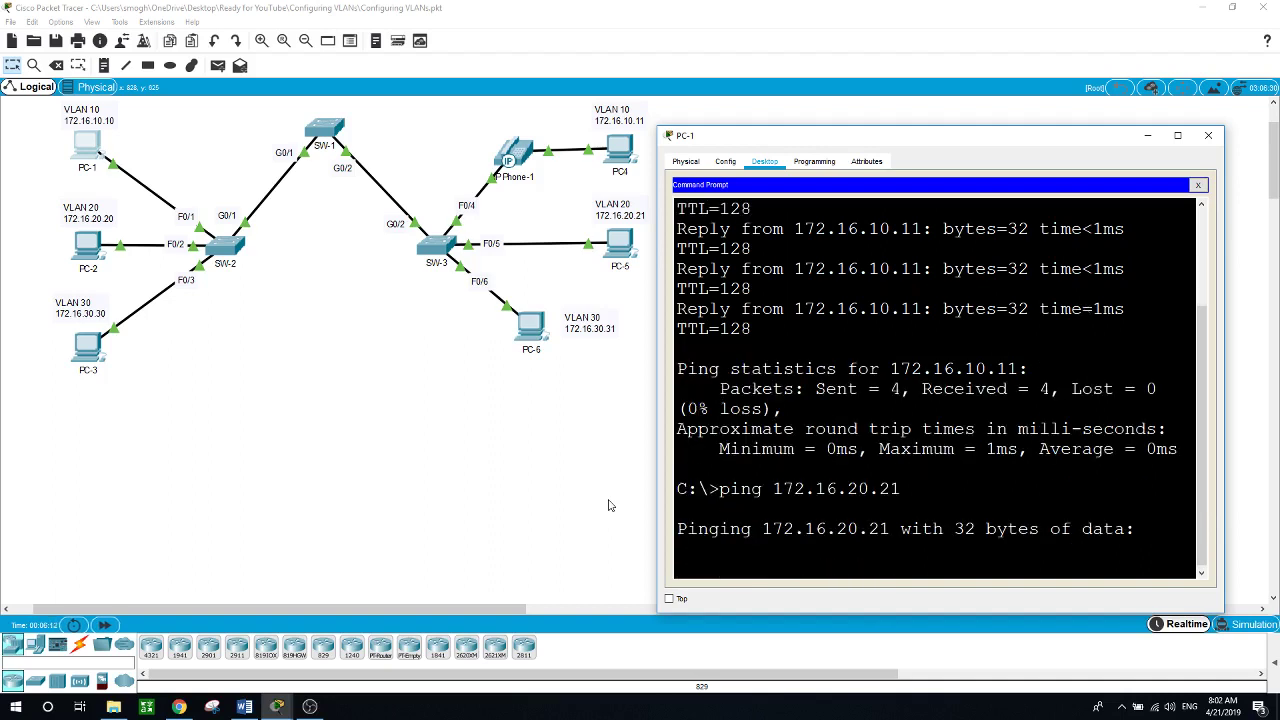
left_click(375, 360)
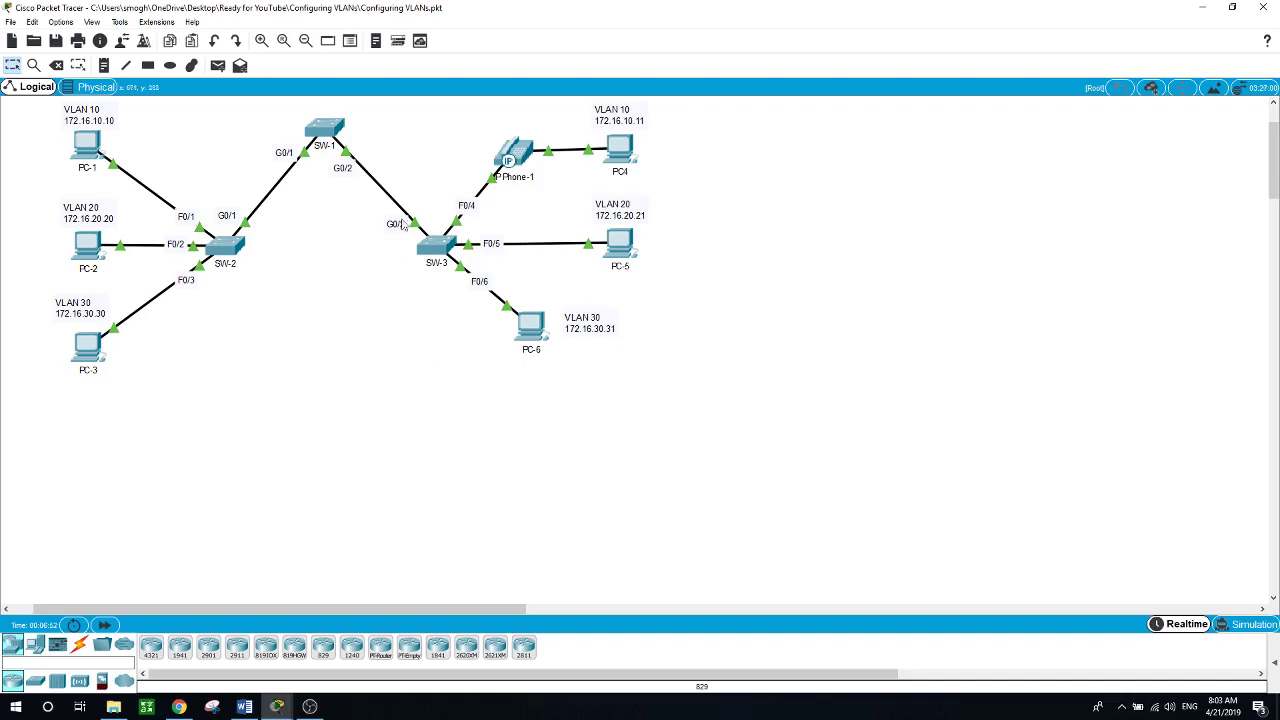
Step: Return to SW-1's command line, finish the paused VLAN listing and enter global configuration mode
left_click(324, 128)
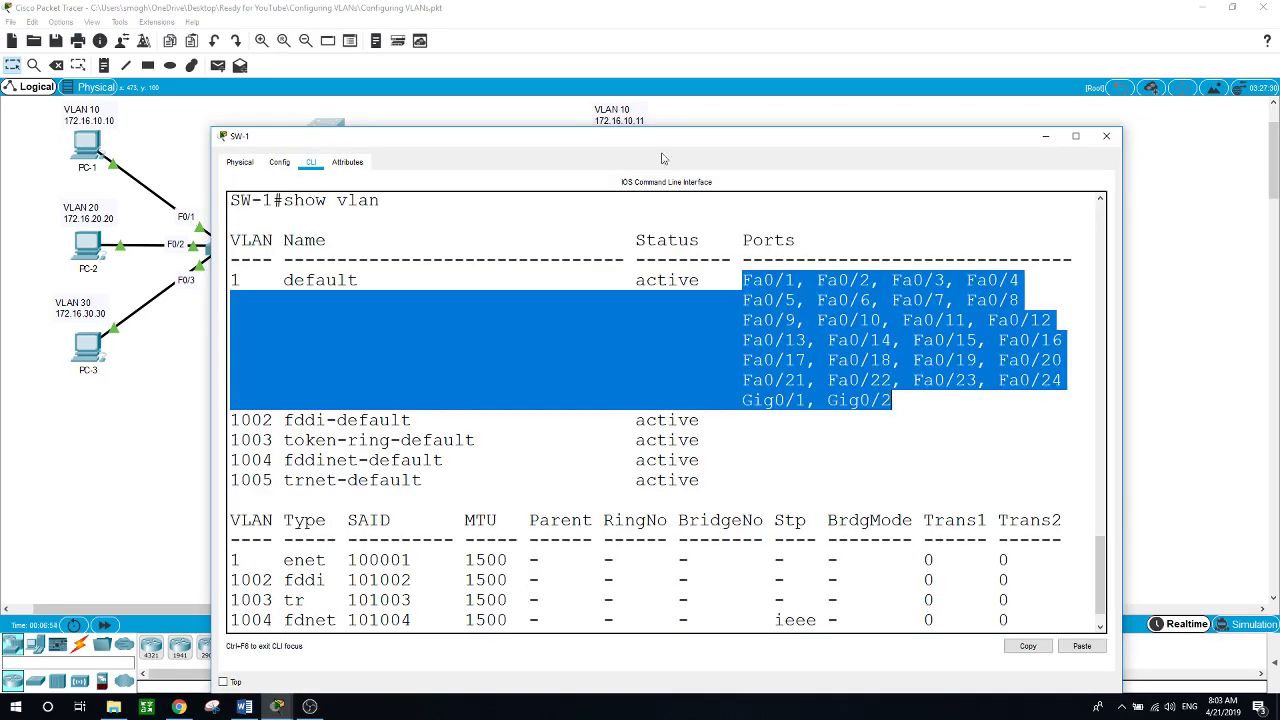
left_click_drag(700, 128, 676, 345)
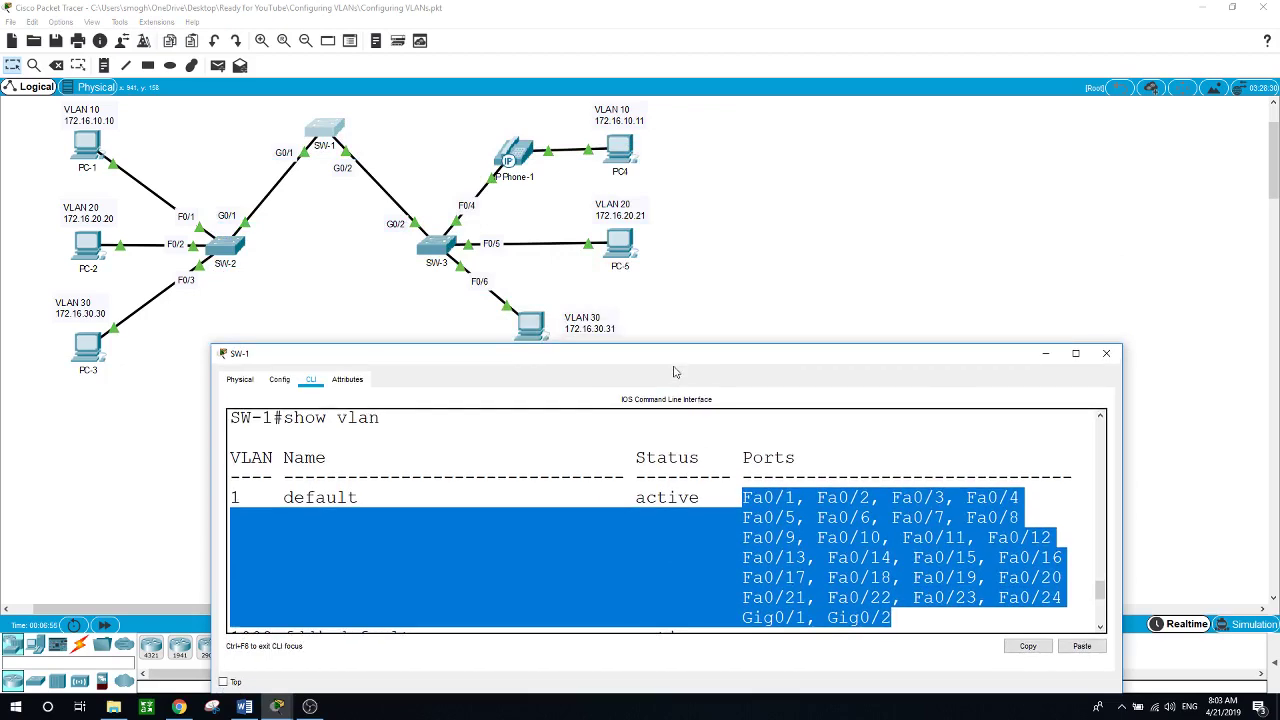
left_click(605, 500)
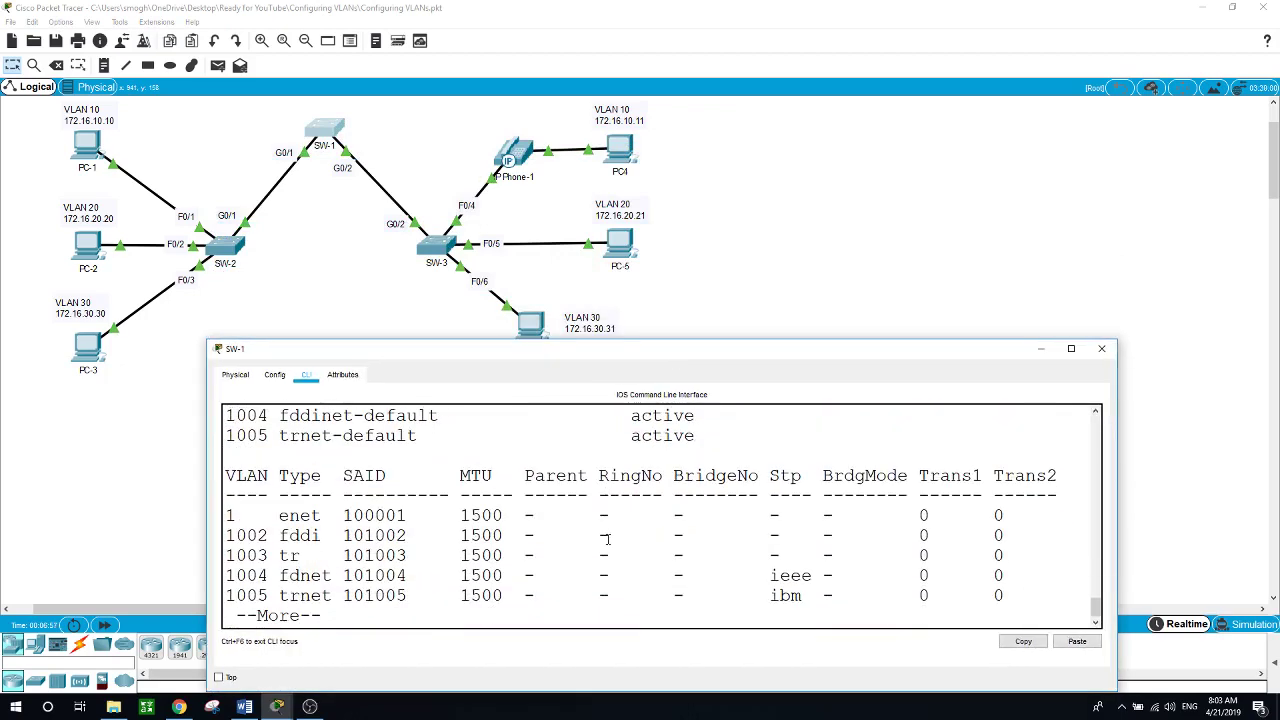
key("space")
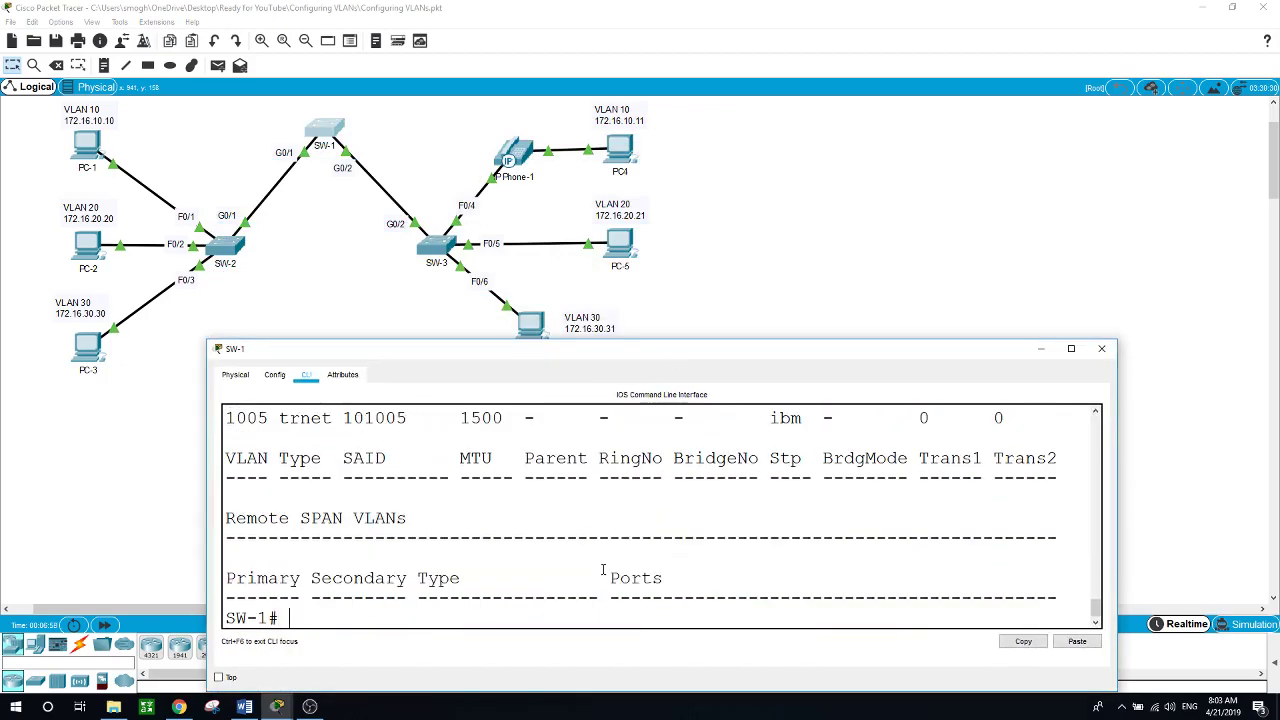
type("conf t")
key("Return")
Step: Create VLAN 10 on SW-1 and name it Admins
type("vlan ")
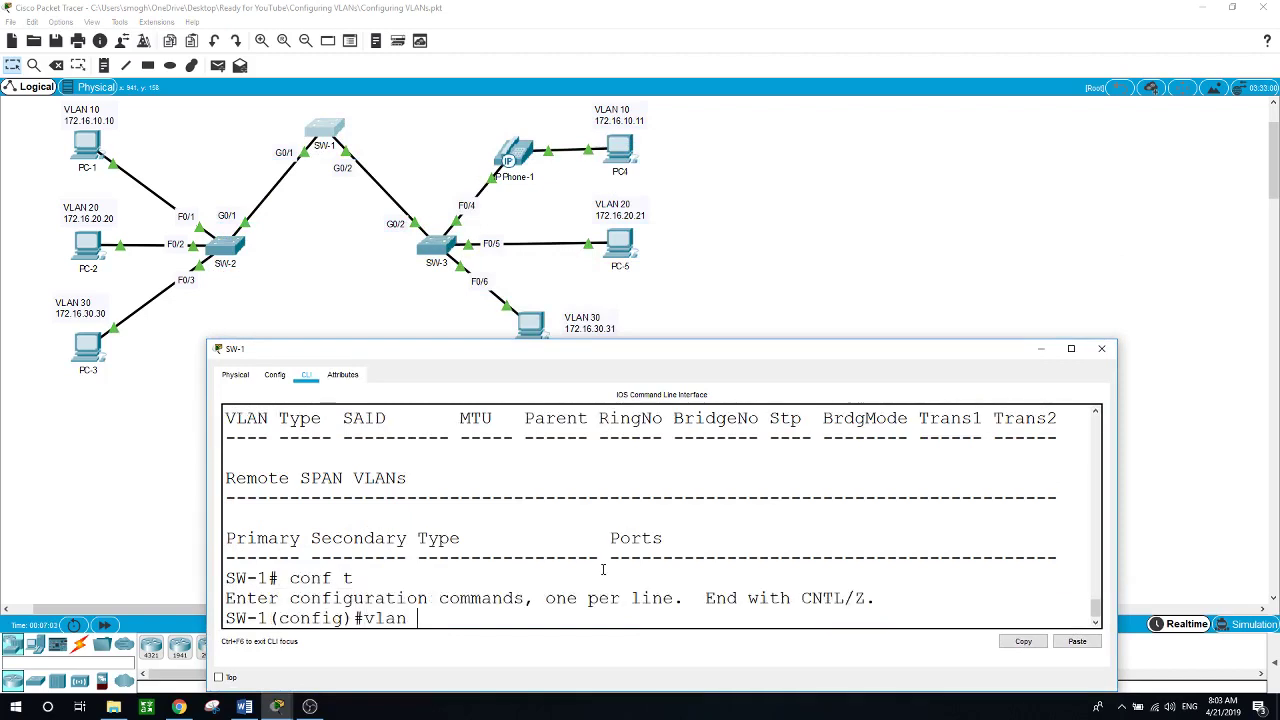
type("10")
key("Return")
type("name ")
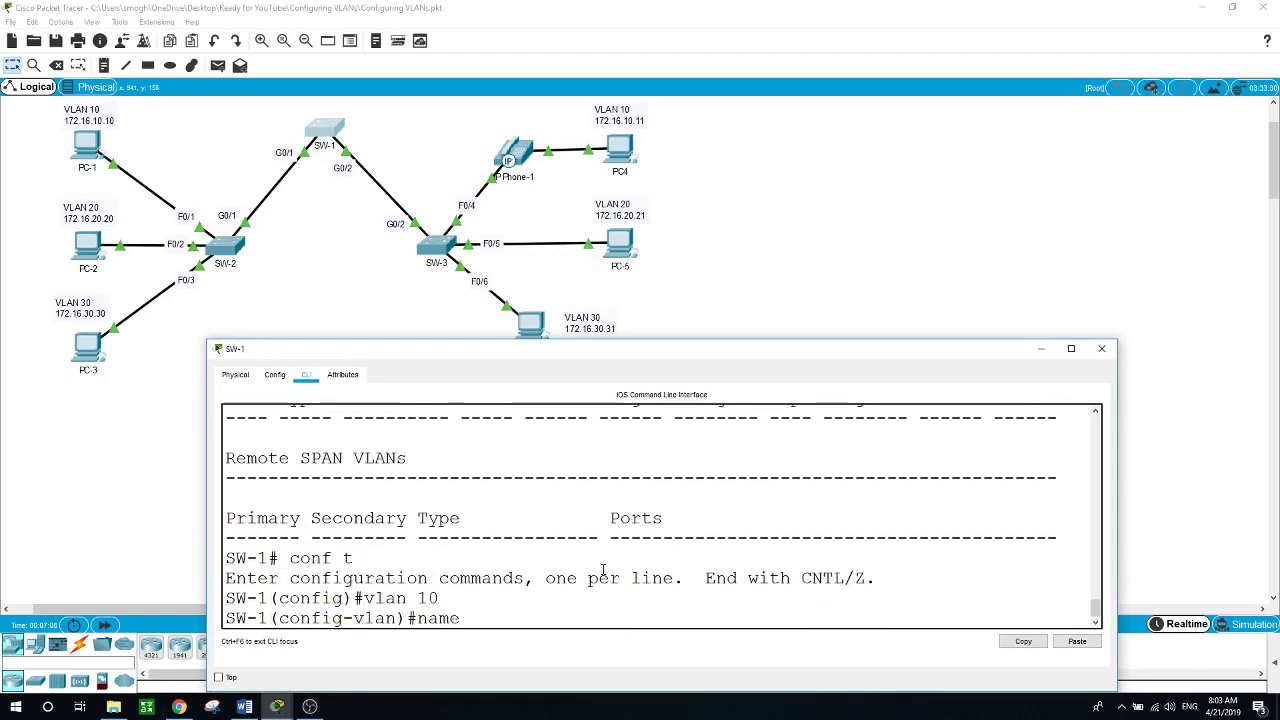
type("Admins")
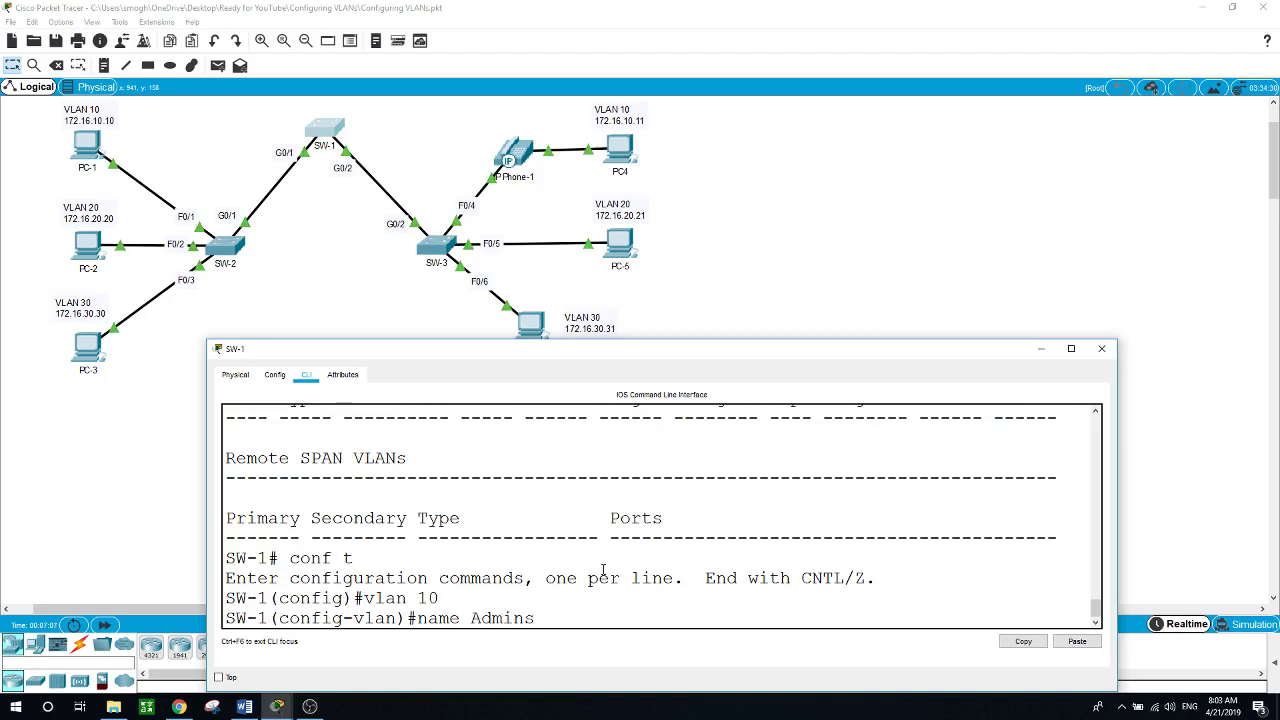
key("Return")
Step: Create VLAN 20 on SW-1 and name it Users
type("vlan 20")
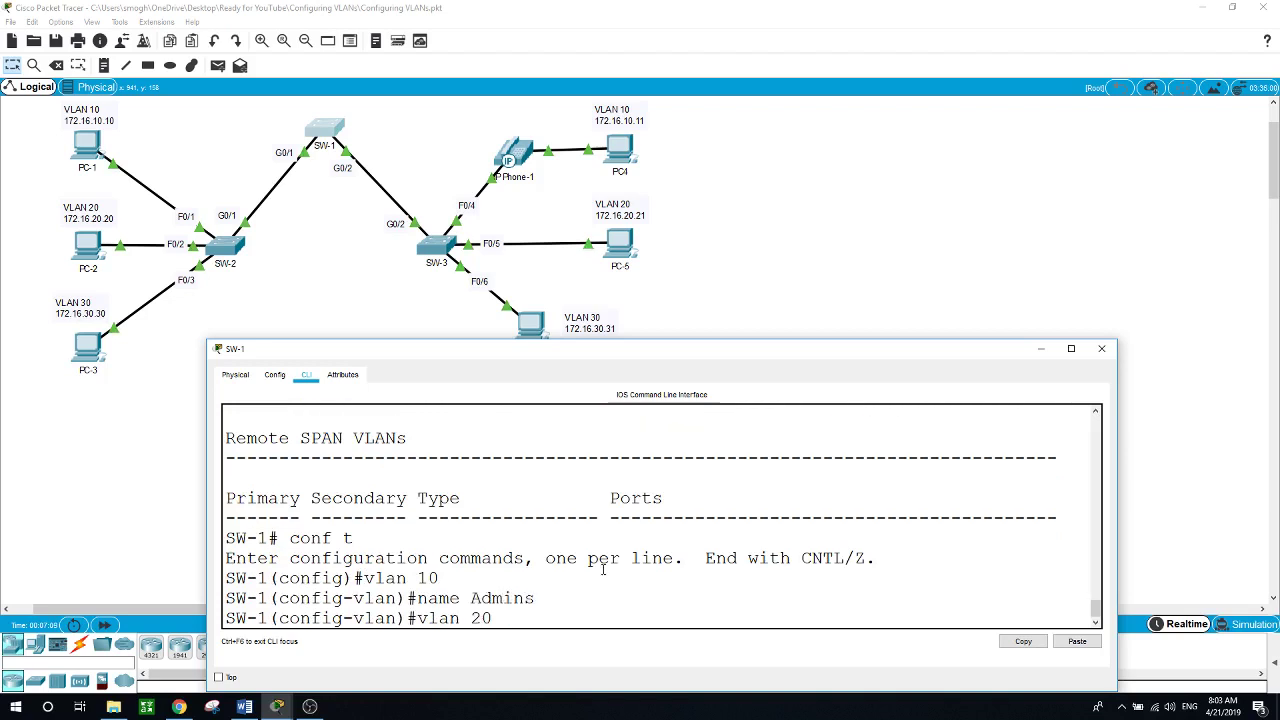
key("Return")
type("name Users")
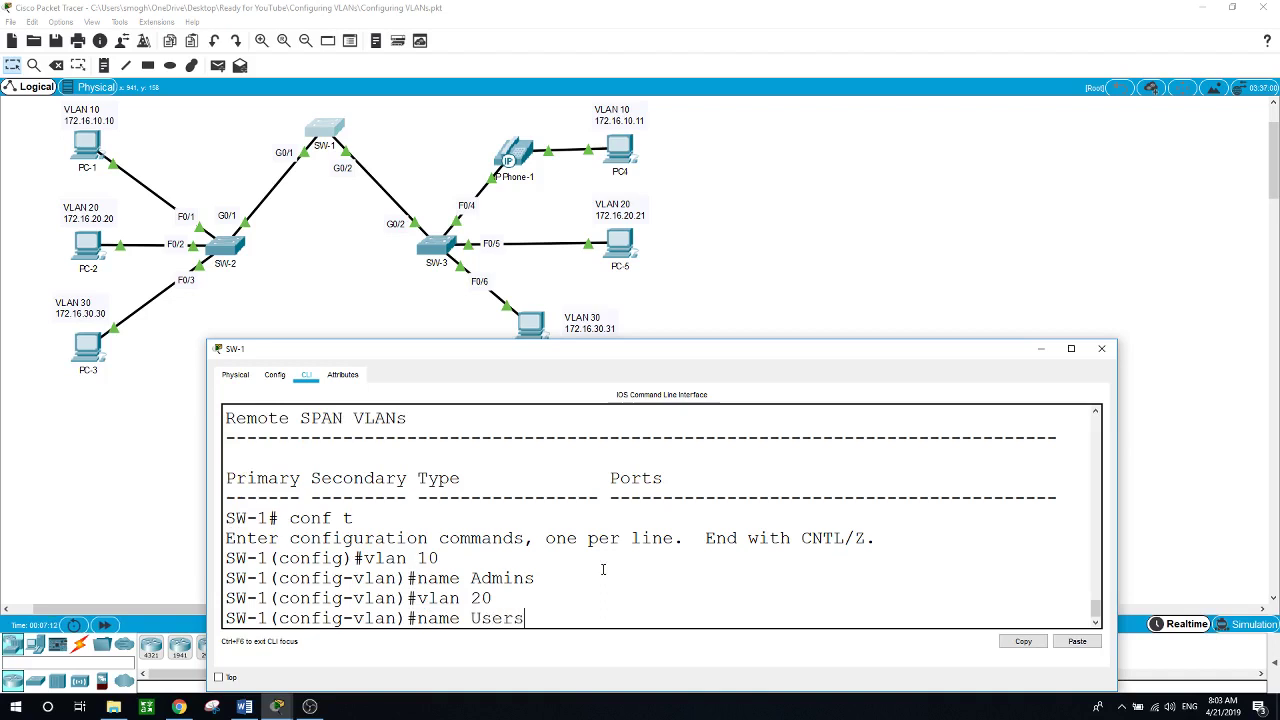
key("Return")
Step: Create VLAN 30 on SW-1 and name it Guests
type("vlan ")
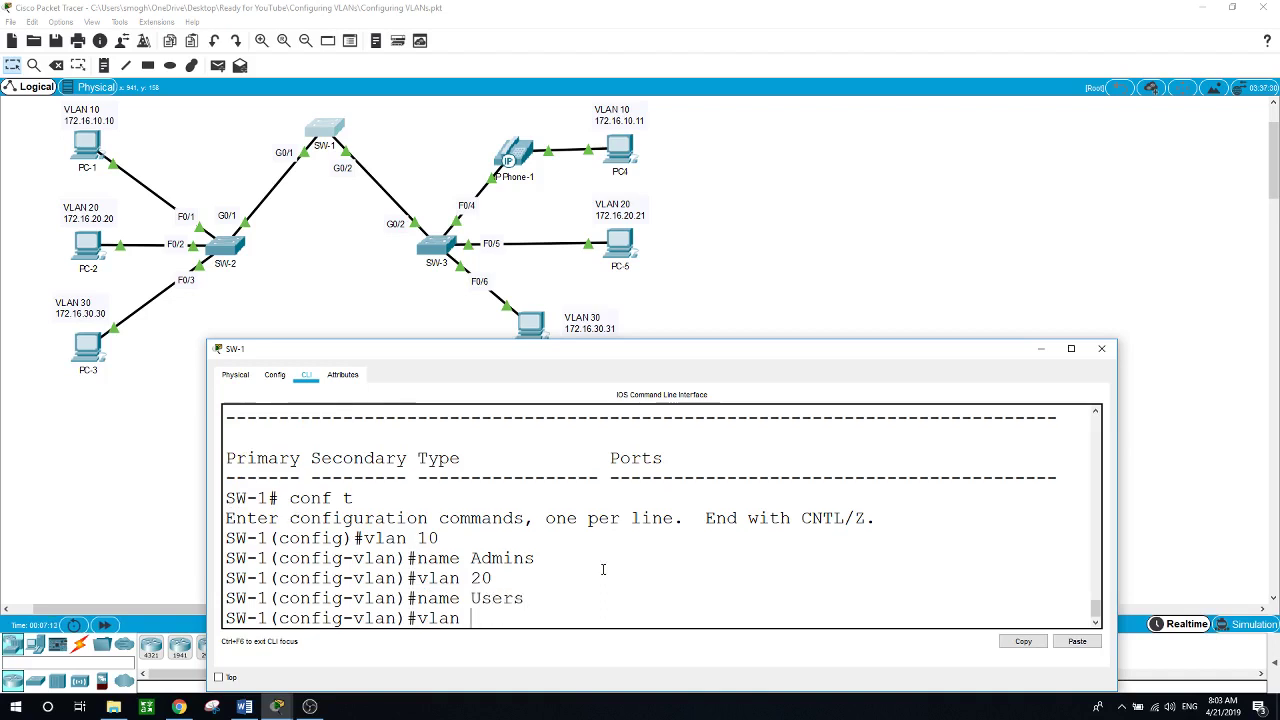
type("30")
key("Return")
type("na")
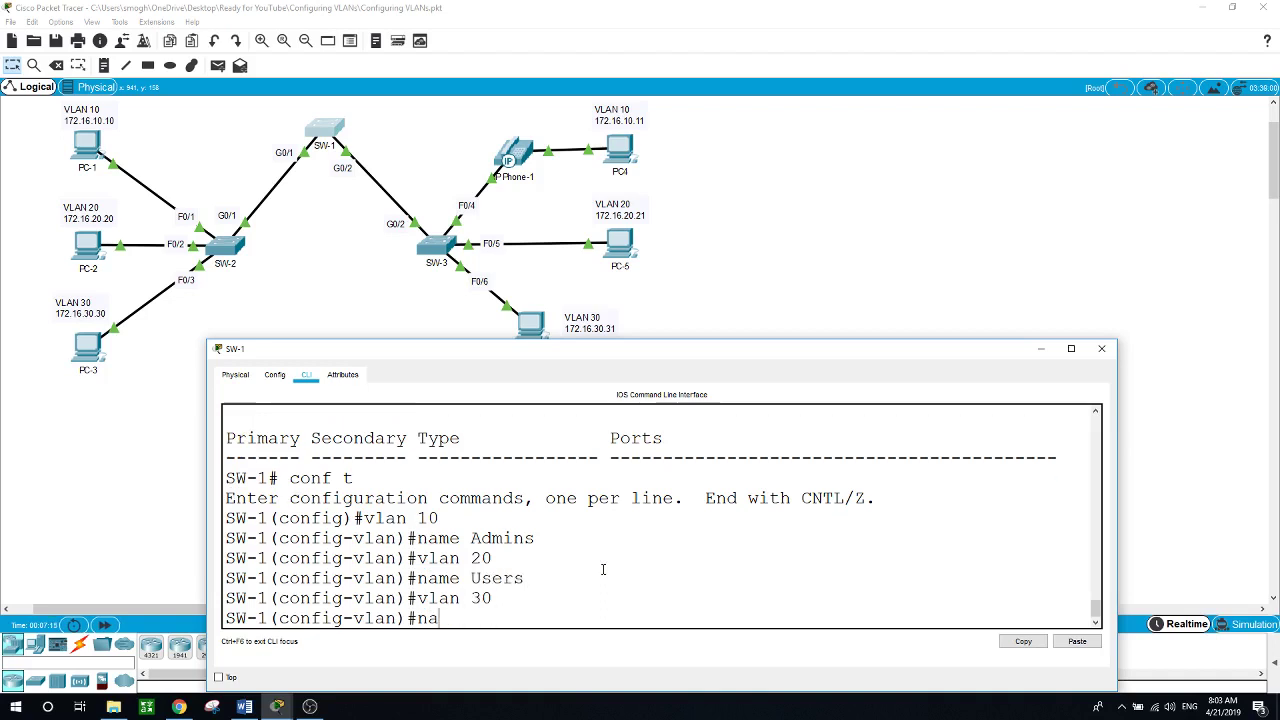
type("me Guests")
key("Return")
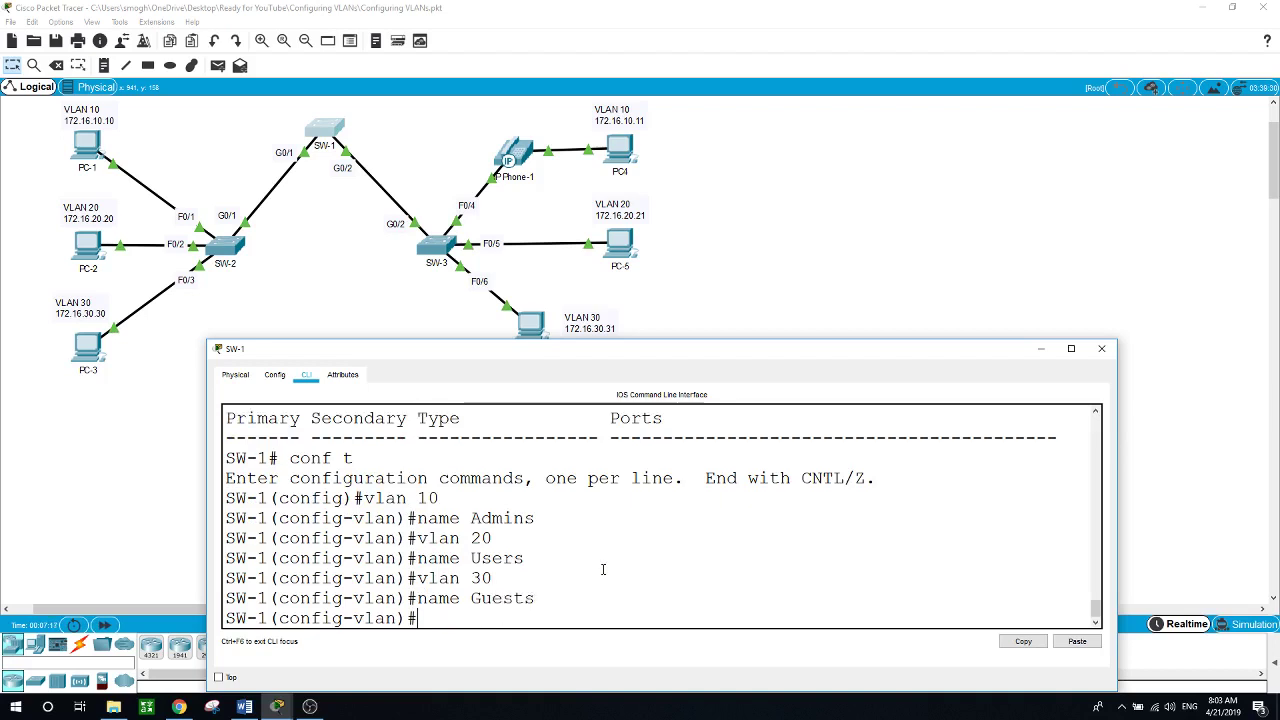
Step: Create VLAN 99 on SW-1 and name it Mgtm
type("vlan 99")
key("Return")
type("name")
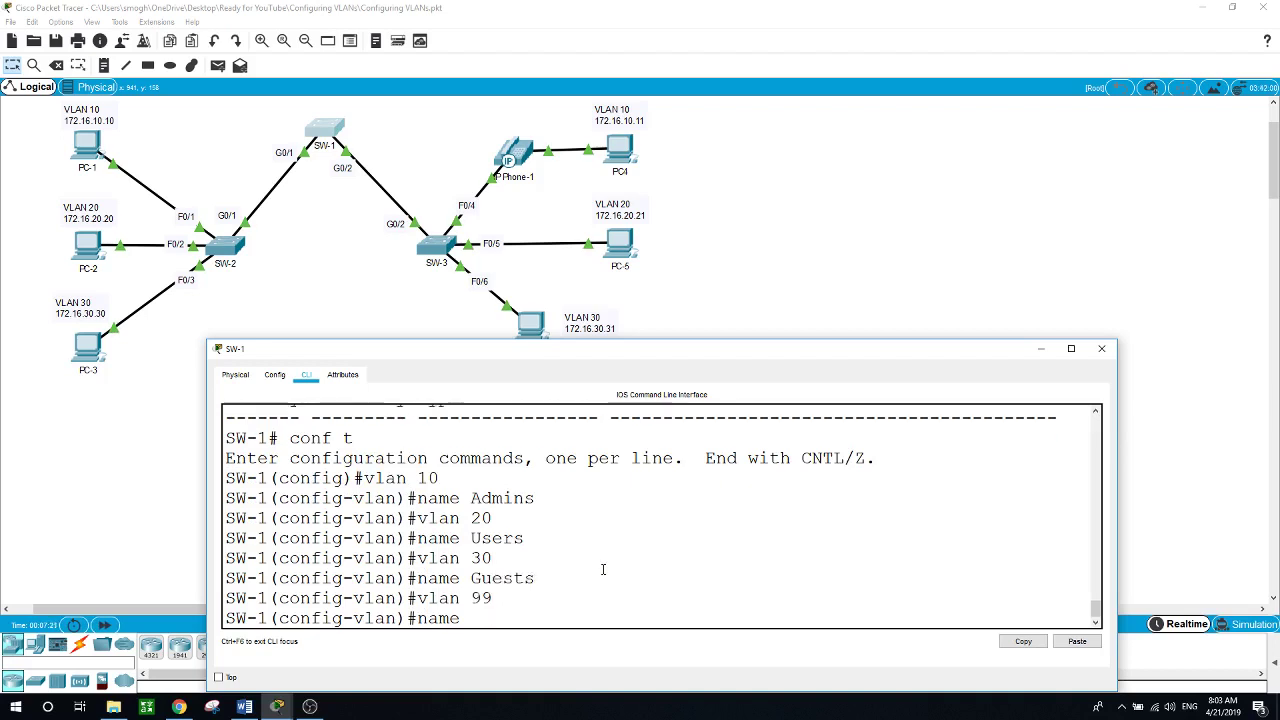
type(" Mgtm")
key("Return")
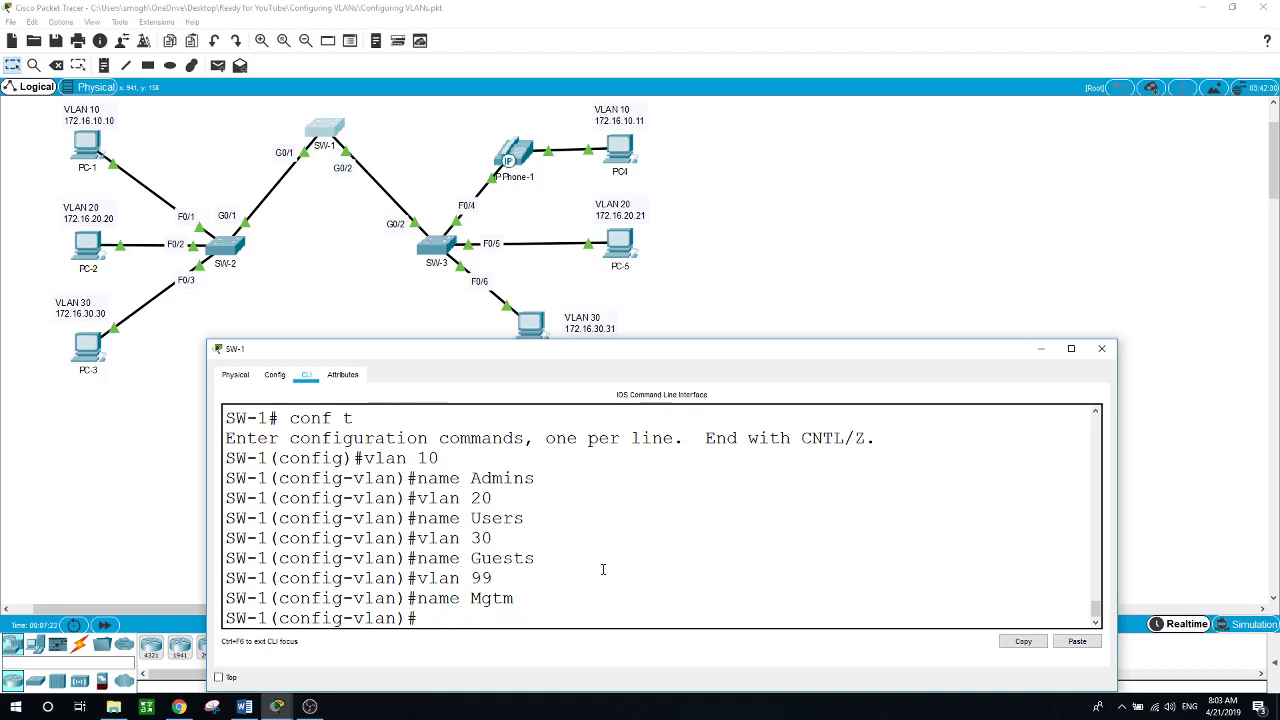
Step: Create VLAN 50 on SW-1 and name it VOICE
type("vlan 50")
key("Return")
type("name")
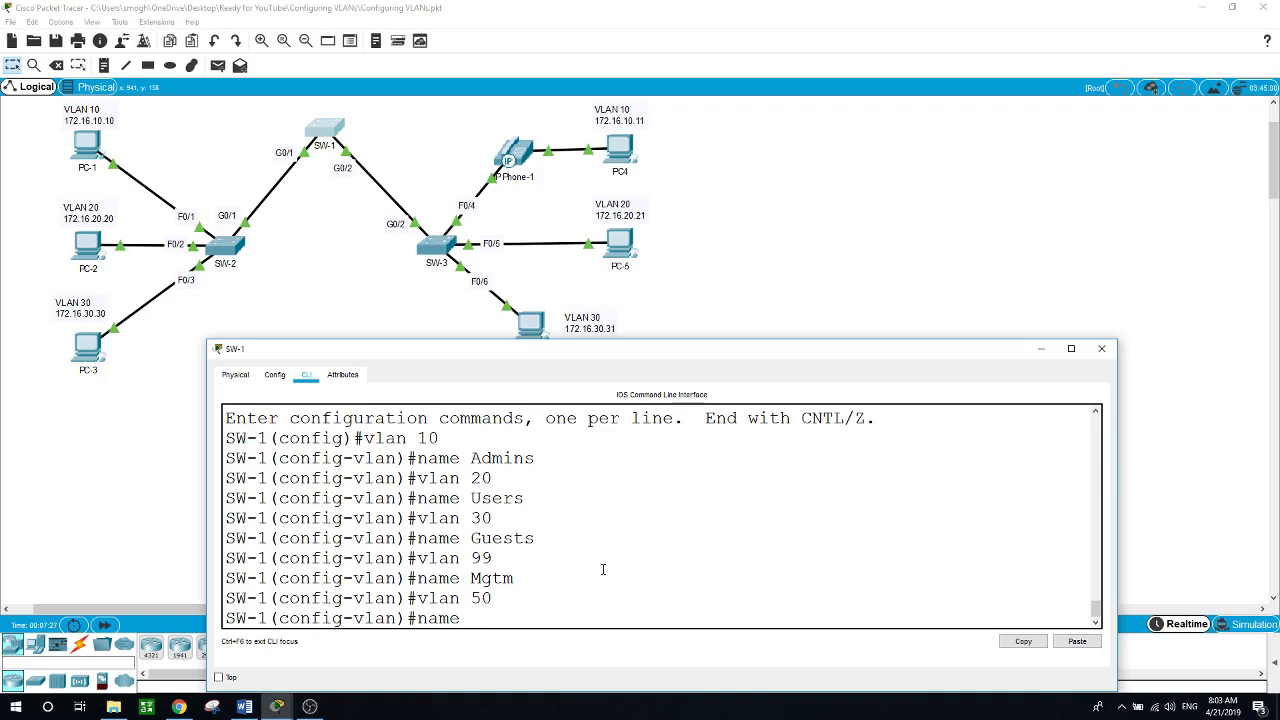
type(" VOICE")
key("Return")
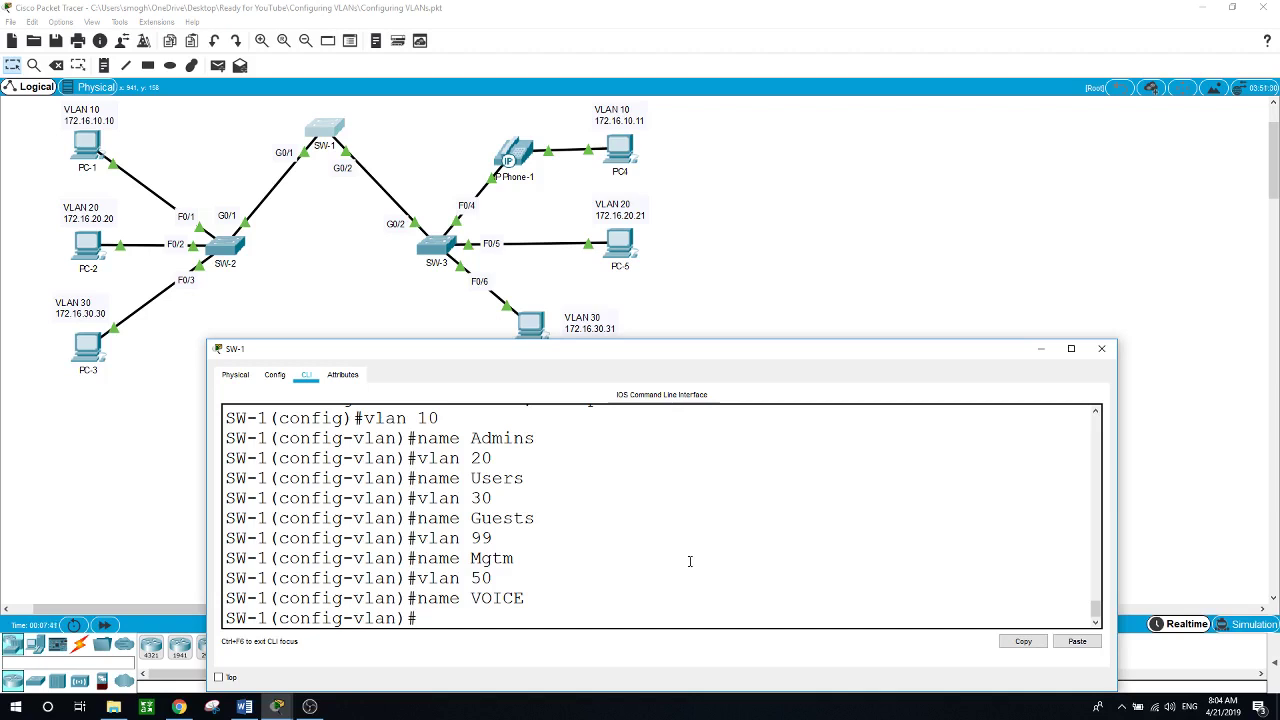
Step: Exit configuration mode on SW-1 and display the brief VLAN list to review the VLANs created there
type("end")
key("Return")
type("show van")
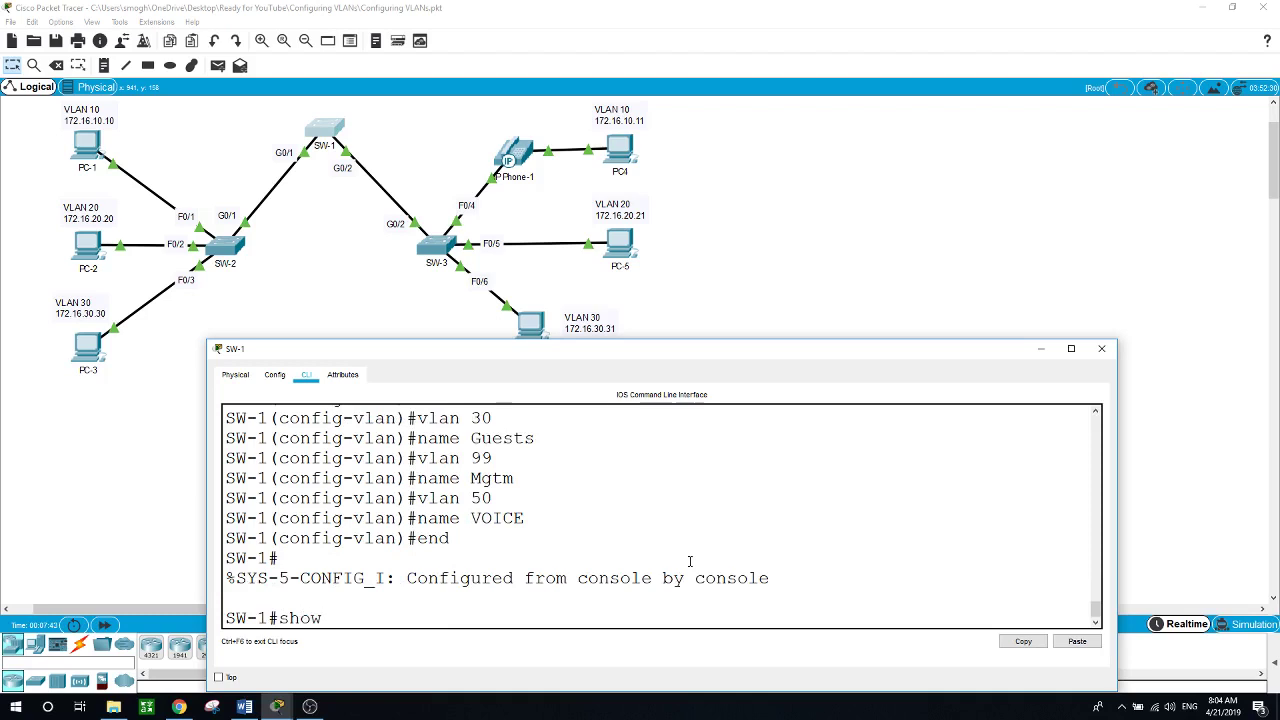
key("BackSpace")
key("BackSpace")
type("lan brief")
key("Return")
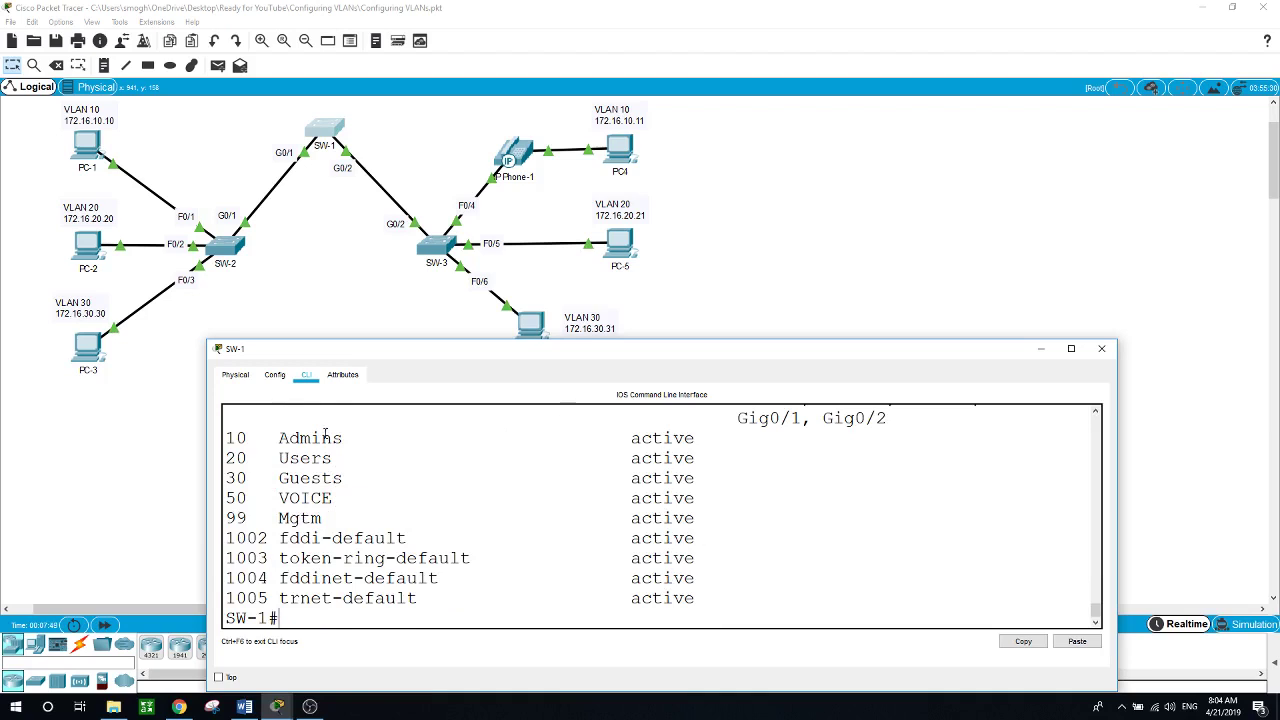
left_click_drag(250, 440, 311, 460)
left_click_drag(231, 438, 347, 513)
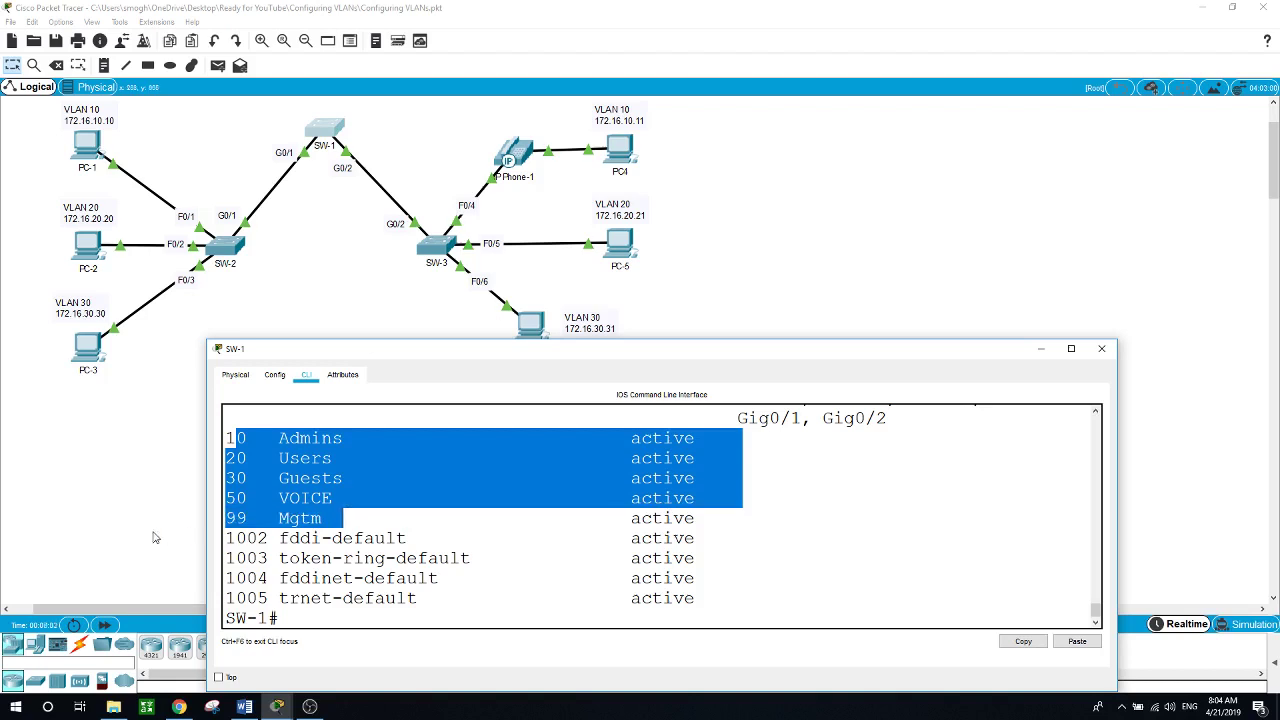
left_click(170, 488)
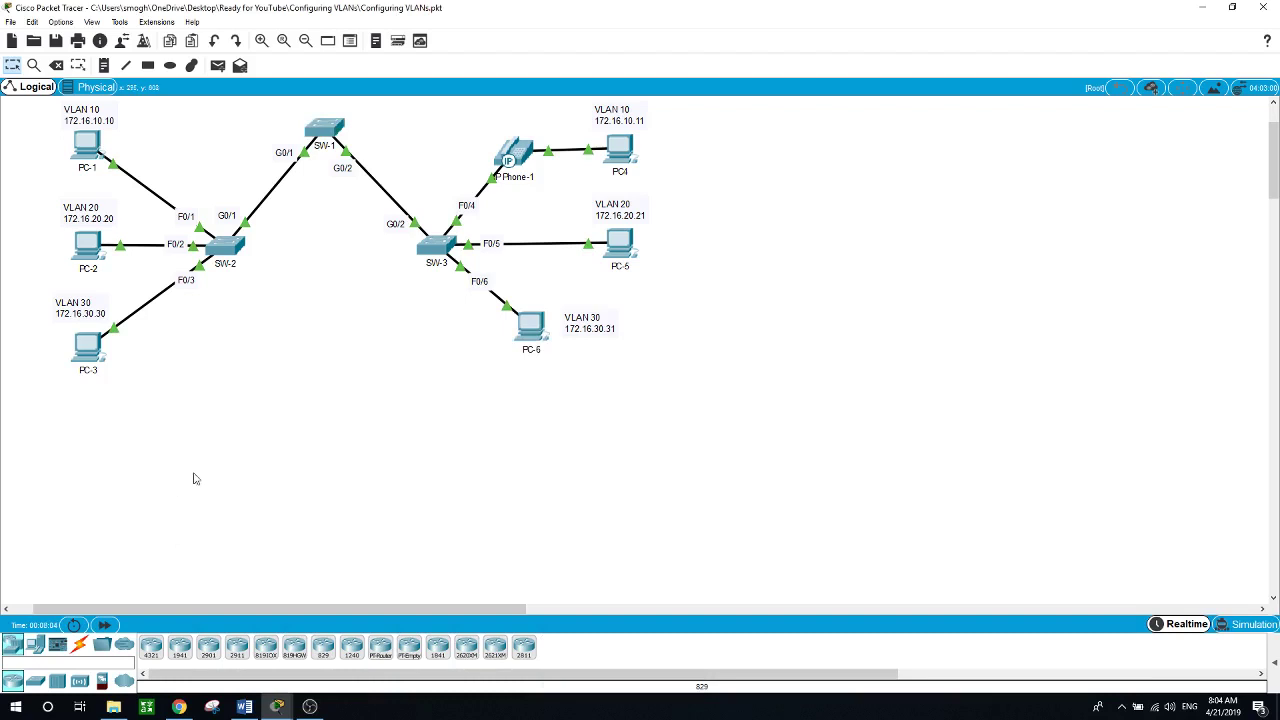
Step: Open the command line of SW-2 and enter global configuration mode
left_click(232, 243)
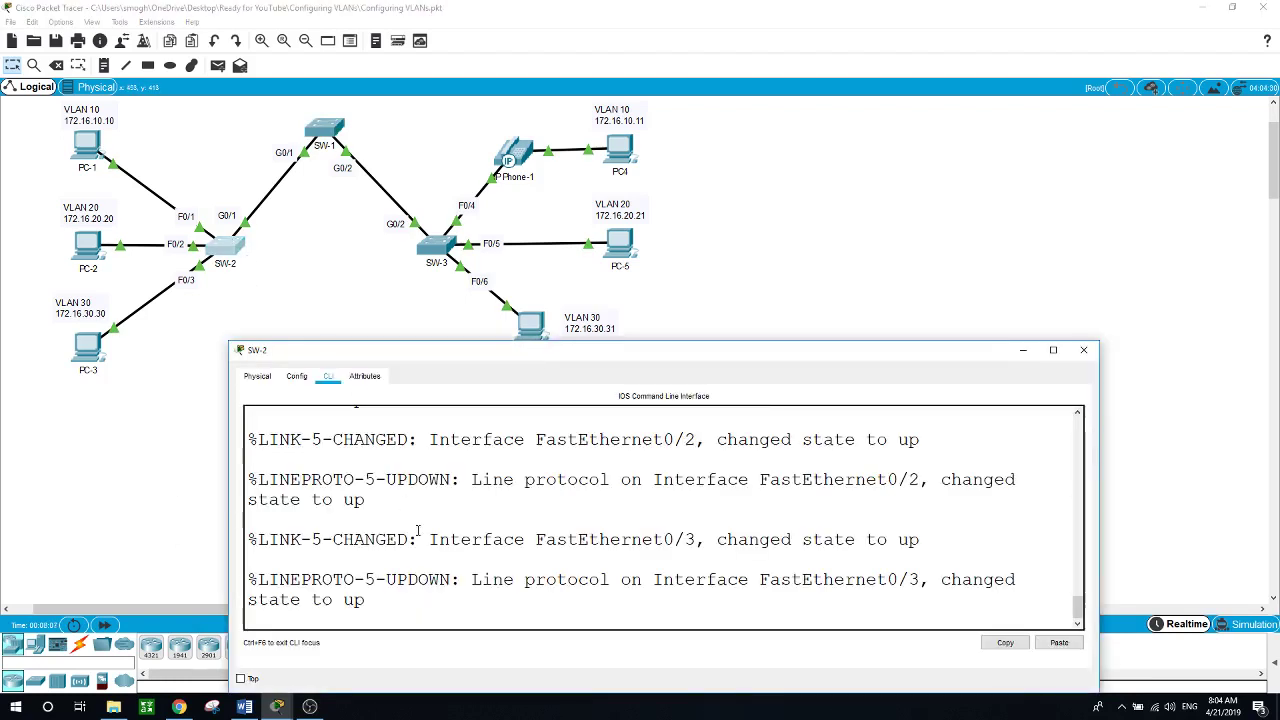
key("Return")
type("en")
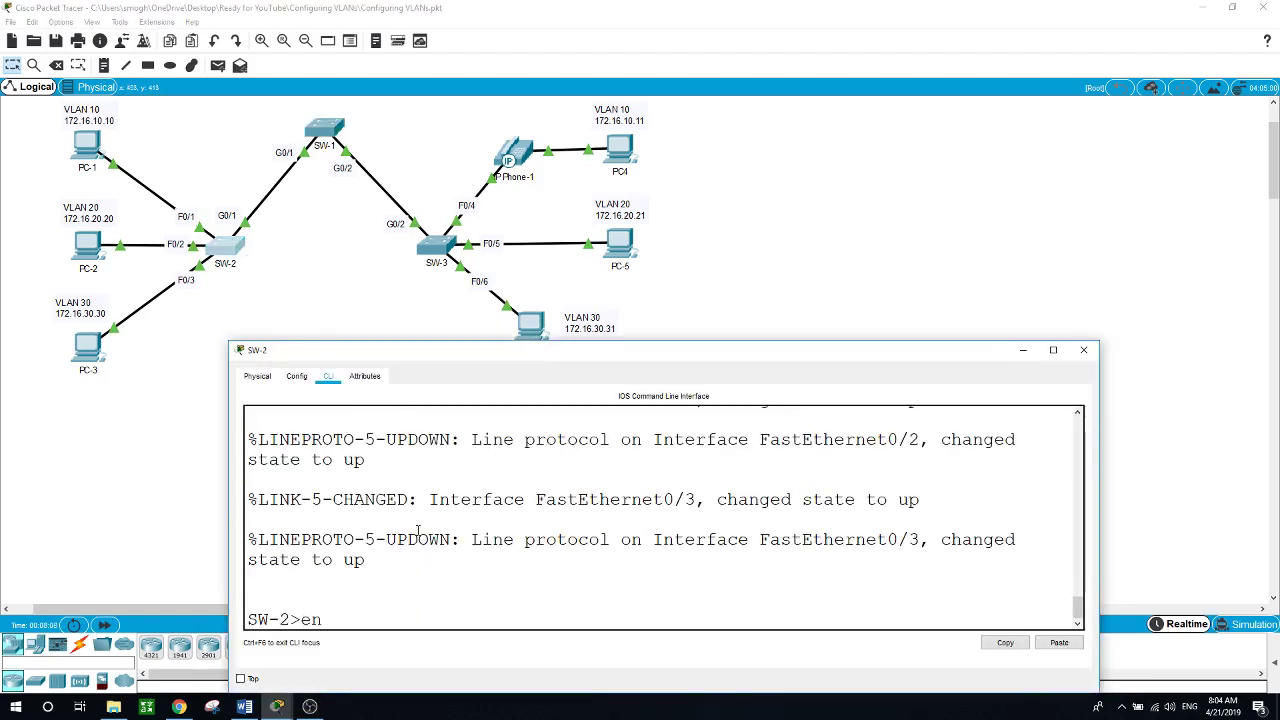
key("Return")
type("conf t")
key("Return")
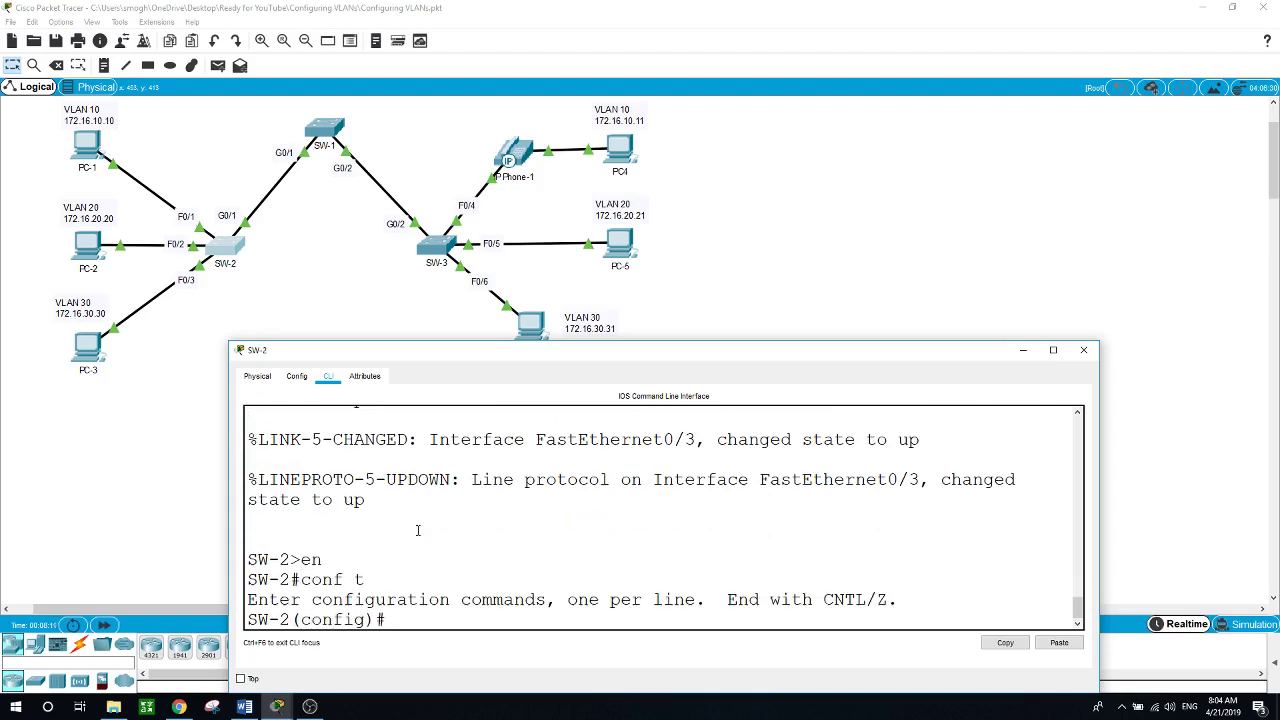
Step: Create VLAN 10 on SW-2 and name it Admins
type("vlan 10")
key("Return")
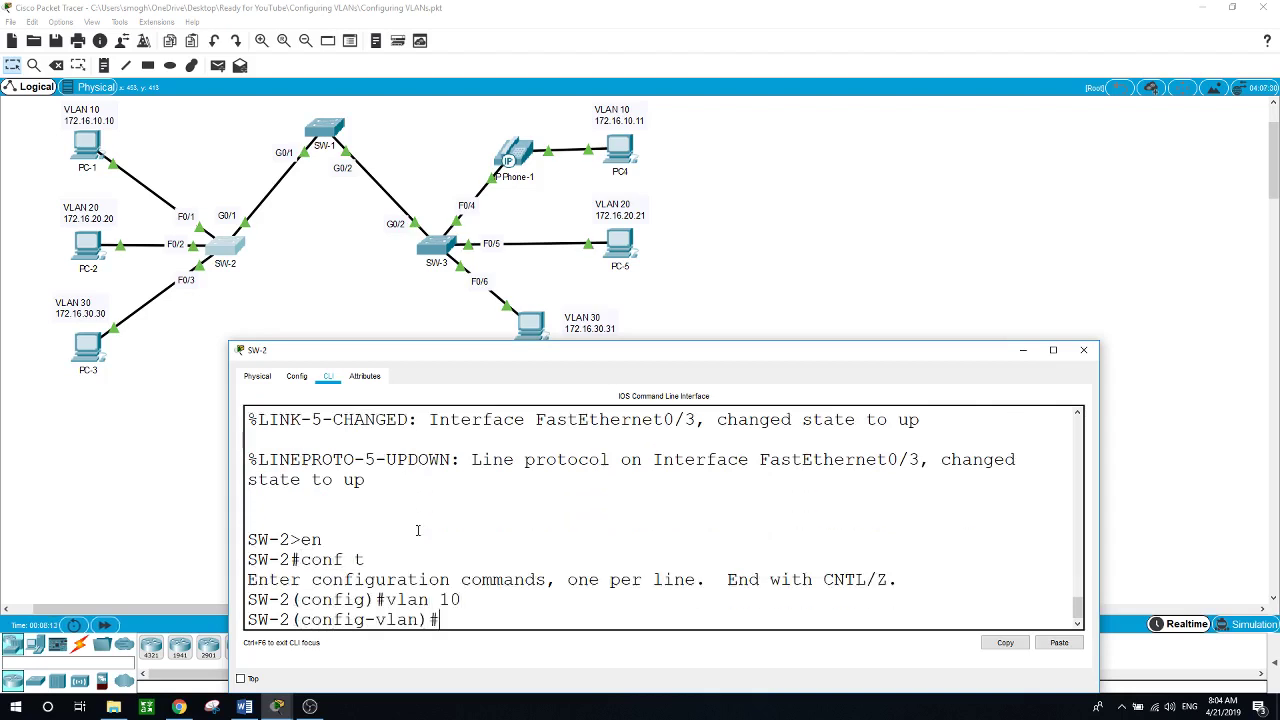
type("name Admins")
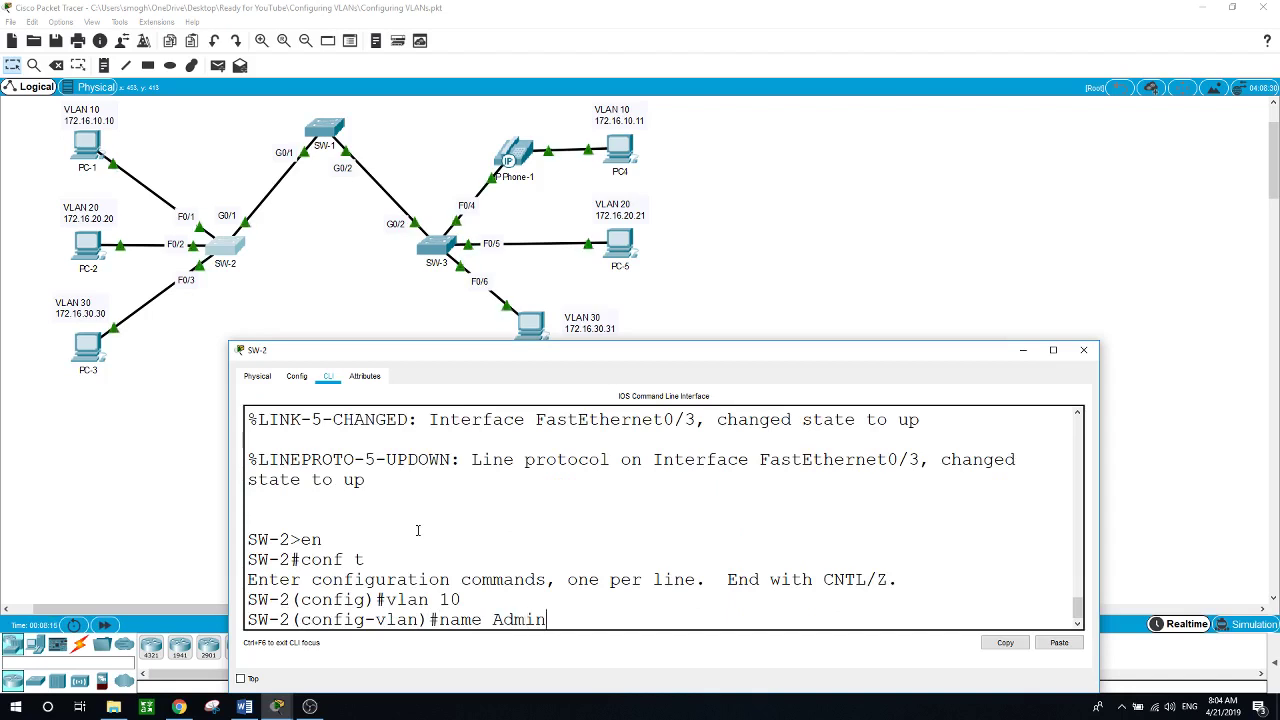
key("Return")
Step: Create VLAN 20 on SW-2 and name it Users
type("vlan 20")
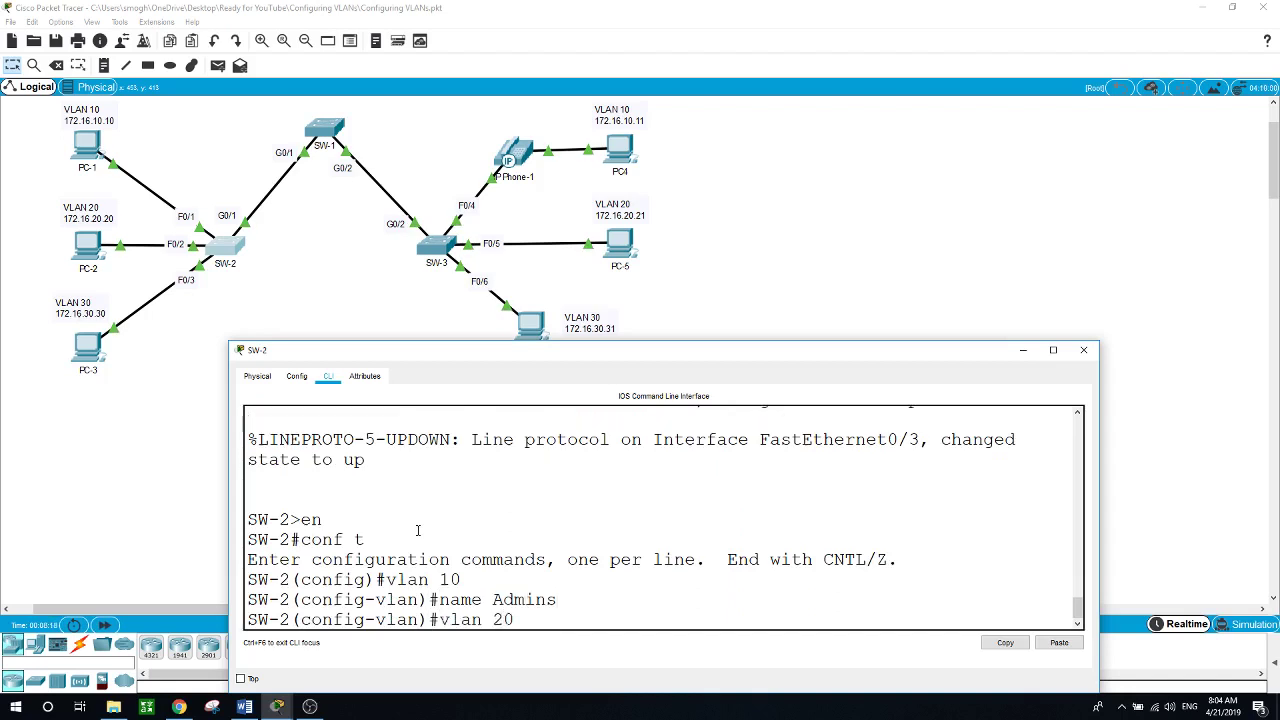
key("Return")
type("name Users")
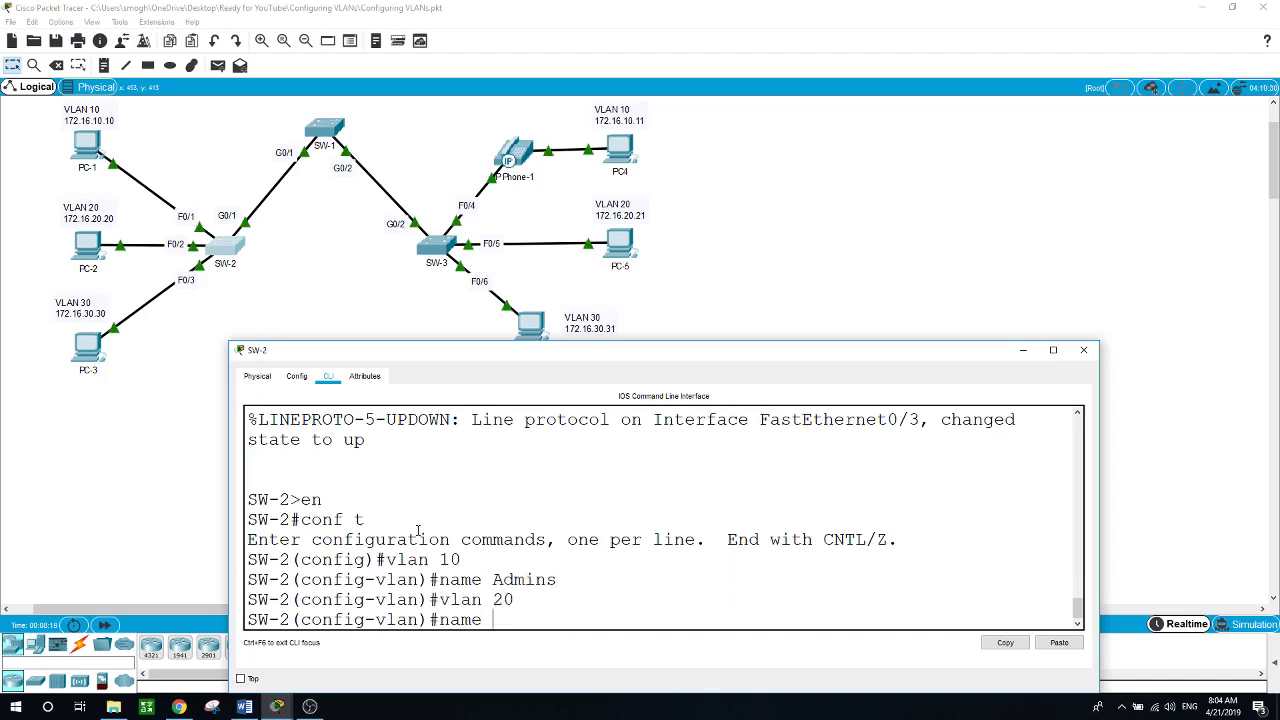
key("Return")
Step: Create VLAN 30 on SW-2 and name it Guests
type("vlan 30")
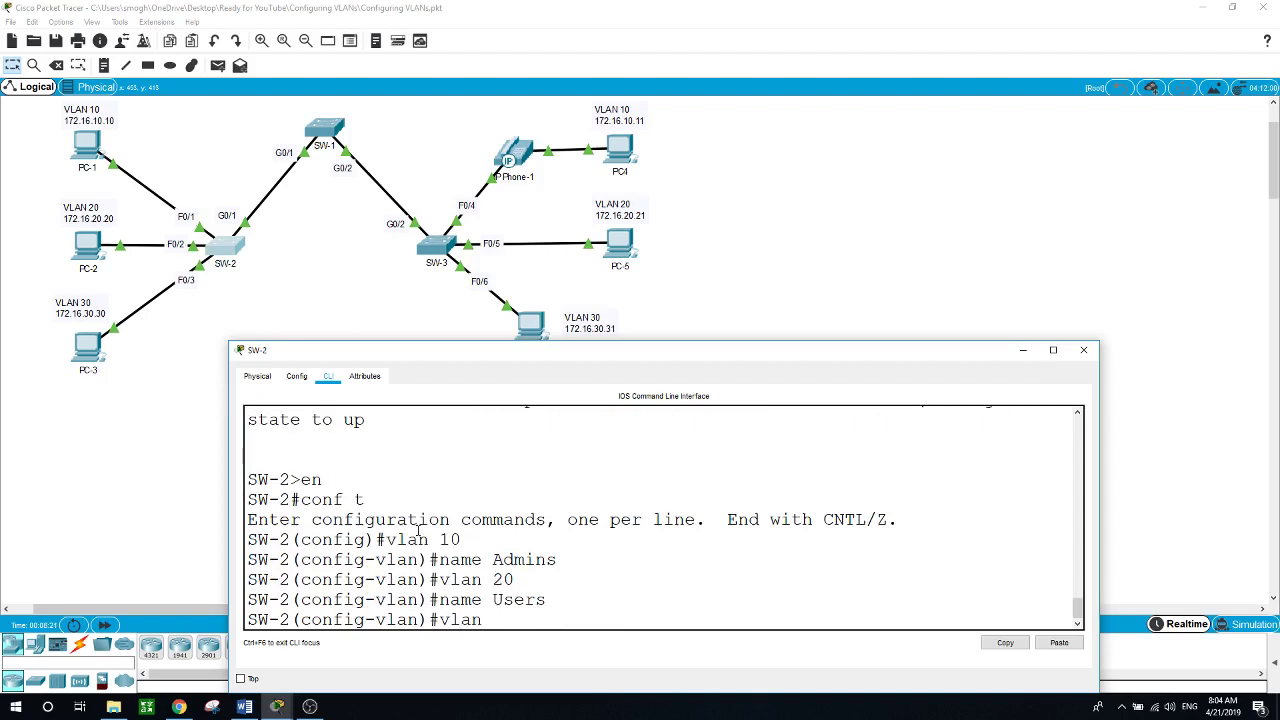
key("Return")
type("name")
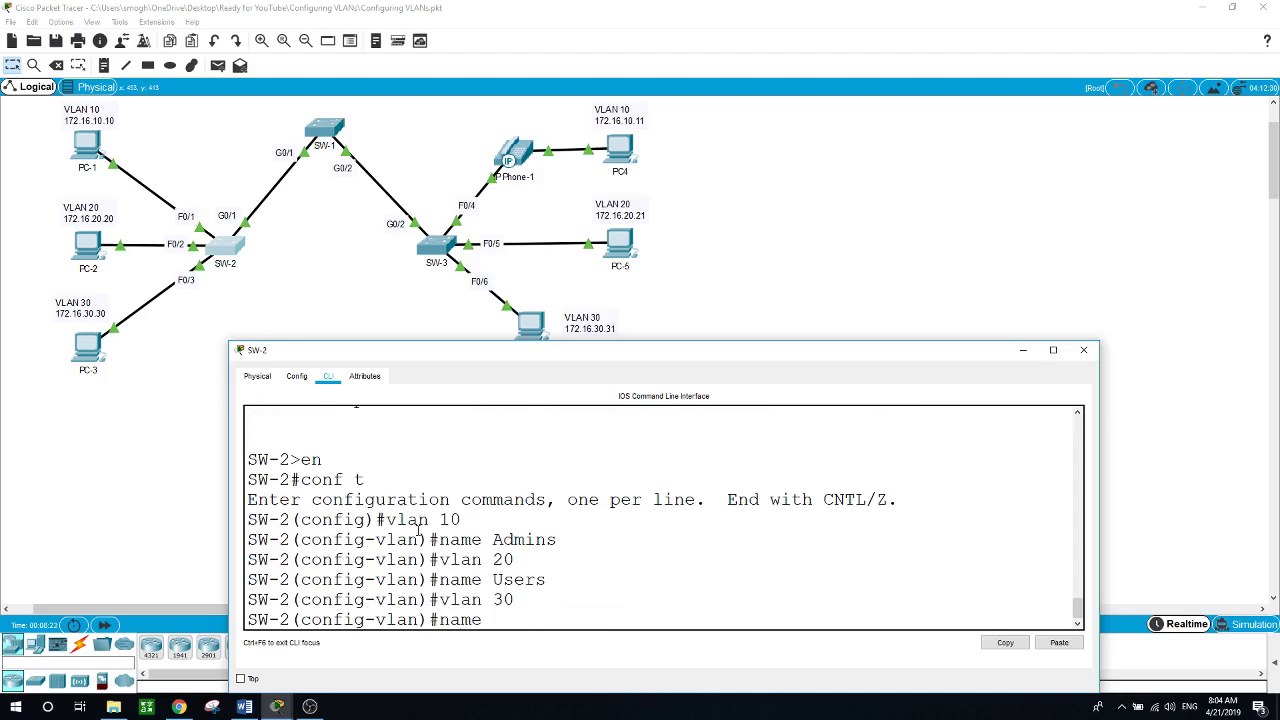
type(" Guests")
key("Return")
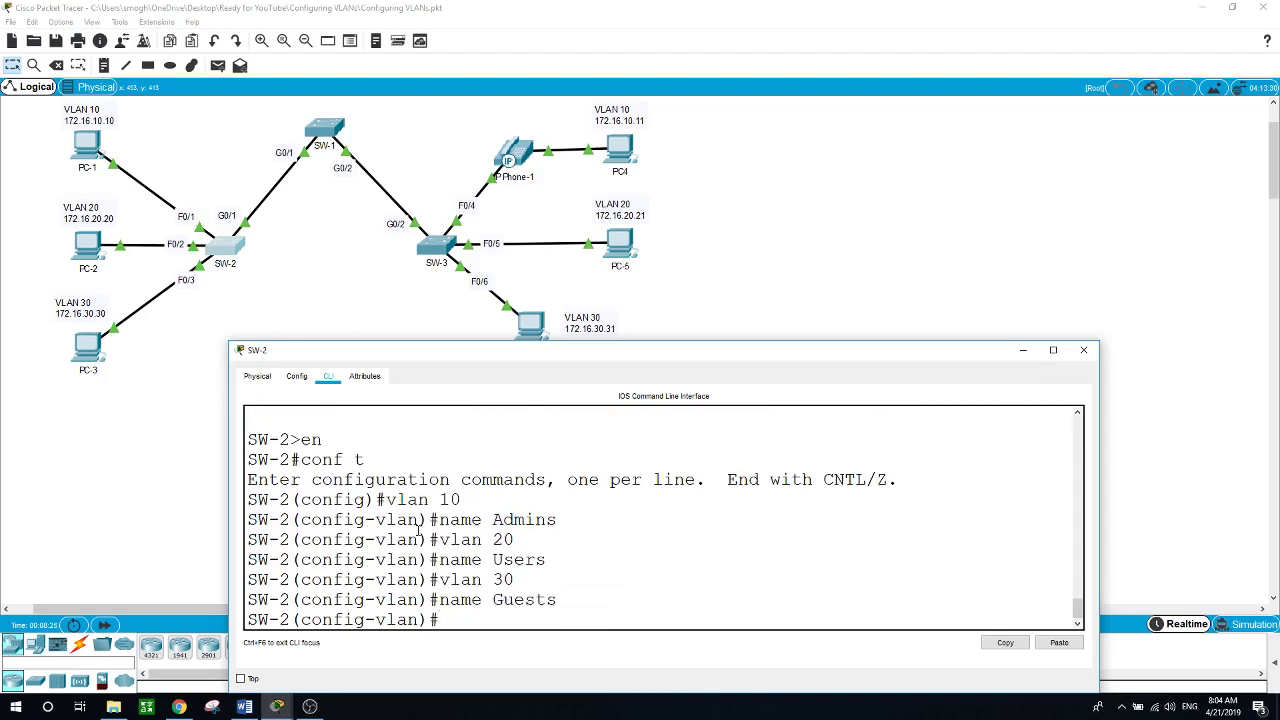
Step: Create VLAN 99 on SW-2 and name it Mgmt
type("vlan 99")
key("Return")
type("name G")
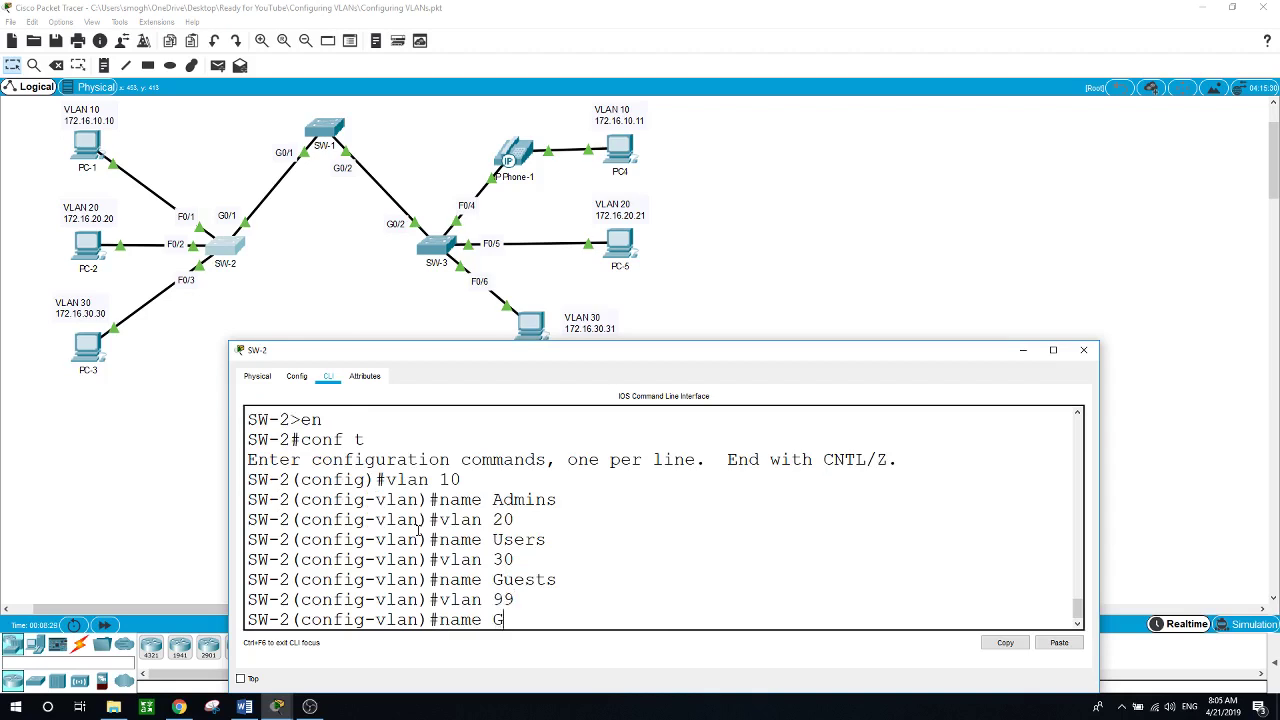
key("BackSpace")
type("Mgmt")
key("Return")
Step: Create VLAN 50 on SW-2 and name it VOICE
type("vlan)#vla")
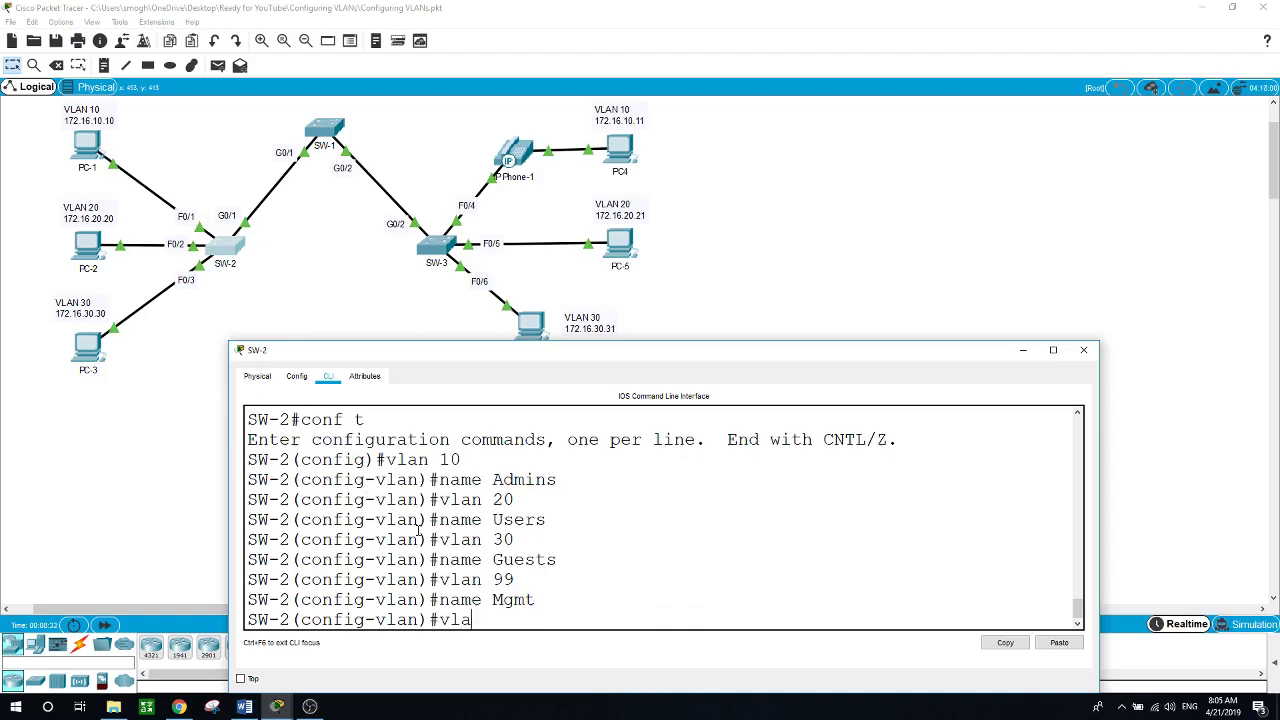
type(" 50")
key("Return")
type("name VOICE")
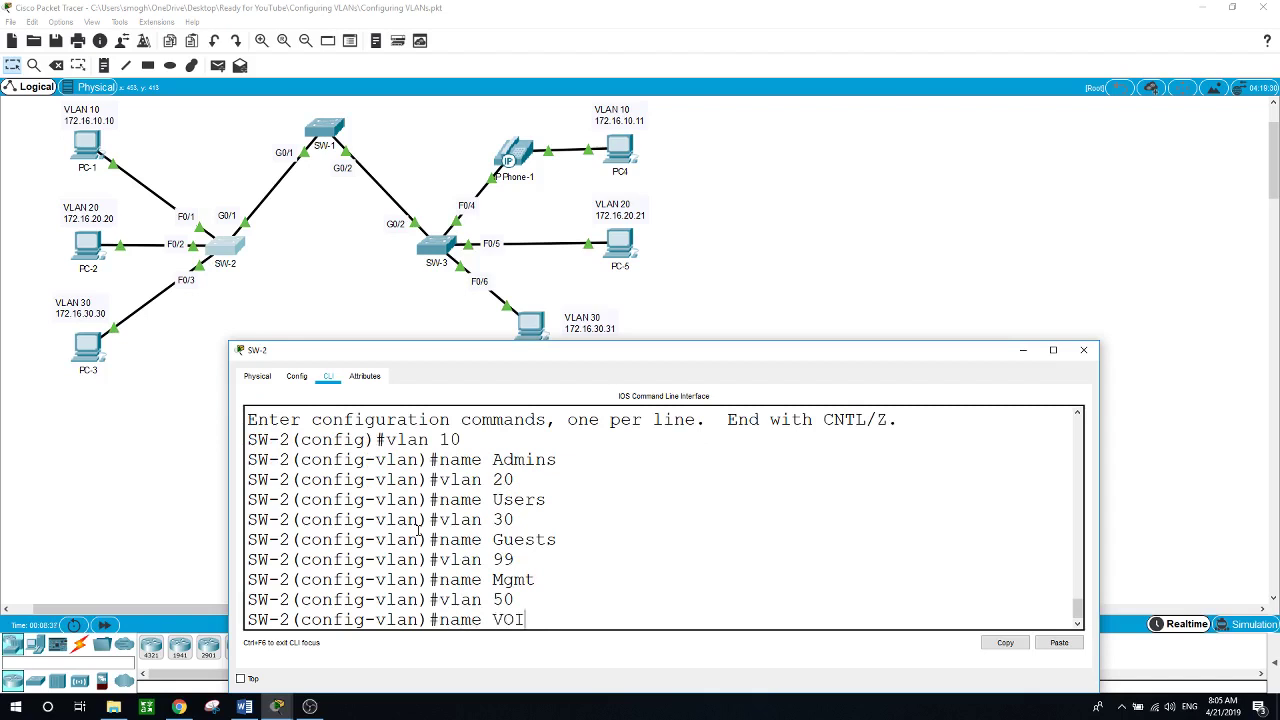
key("Return")
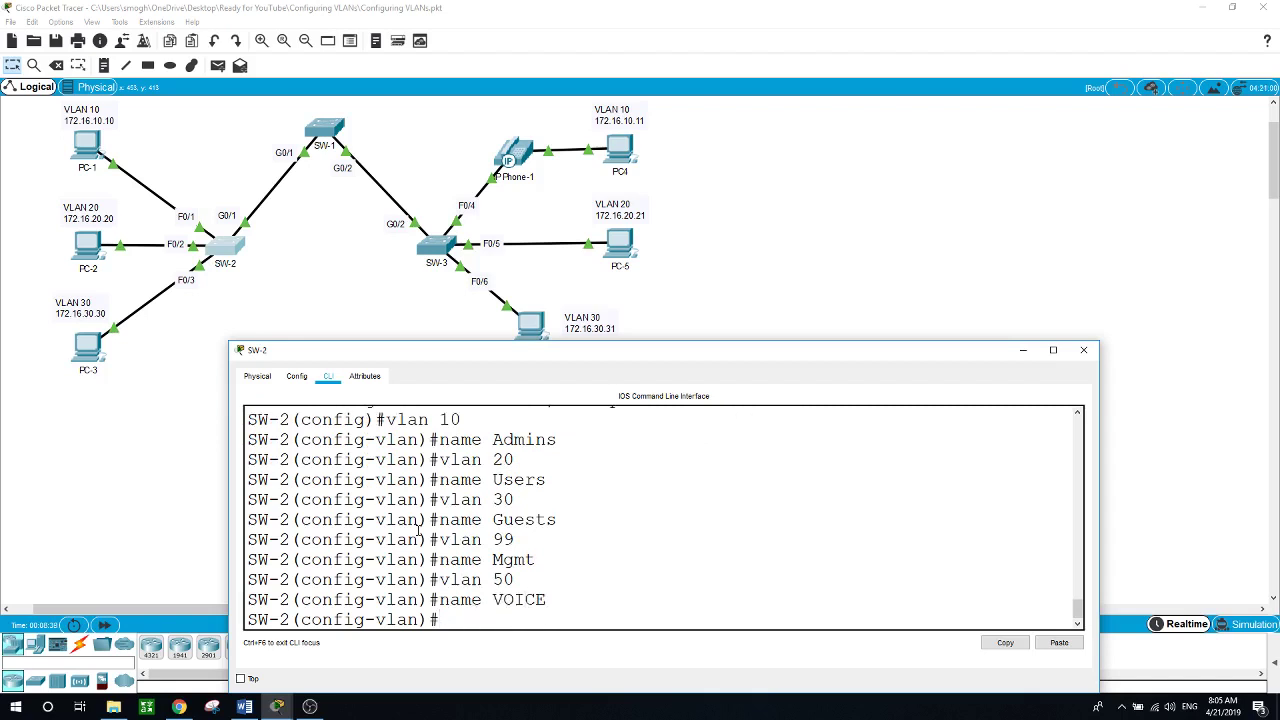
Step: Exit configuration mode on SW-2 and display the brief VLAN list to review the VLANs created there
type("end")
key("Return")
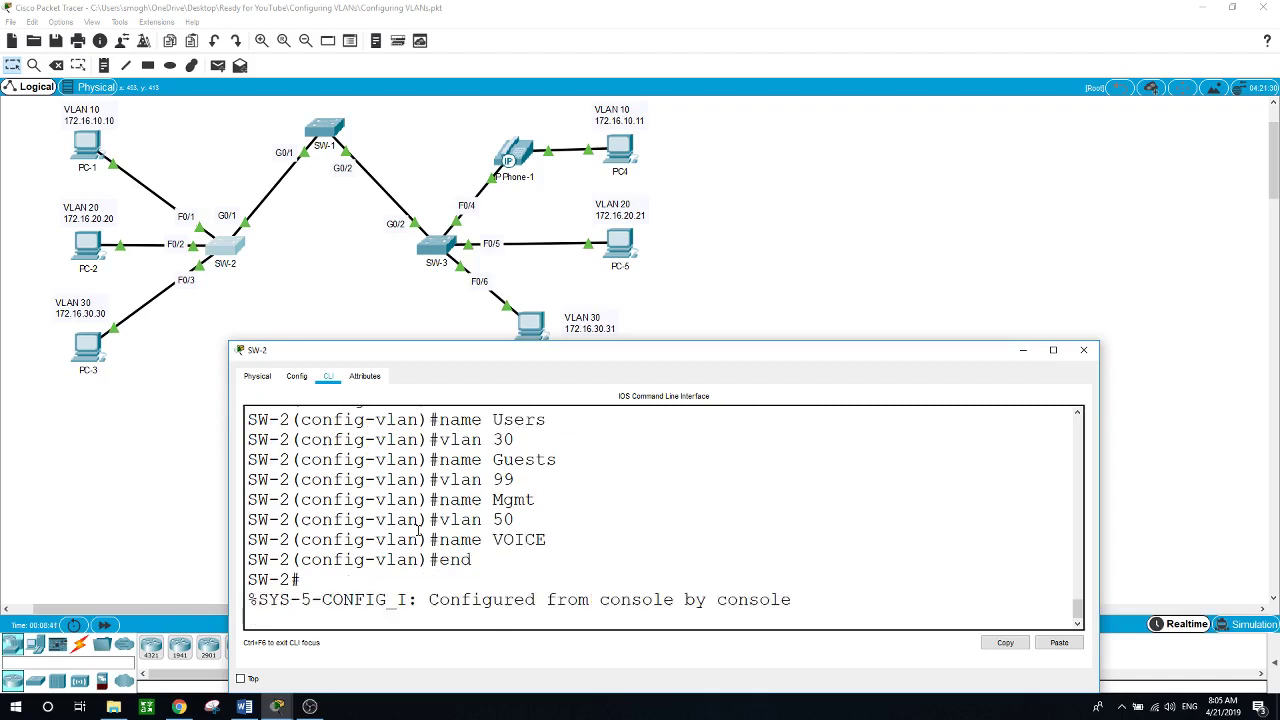
type("show v")
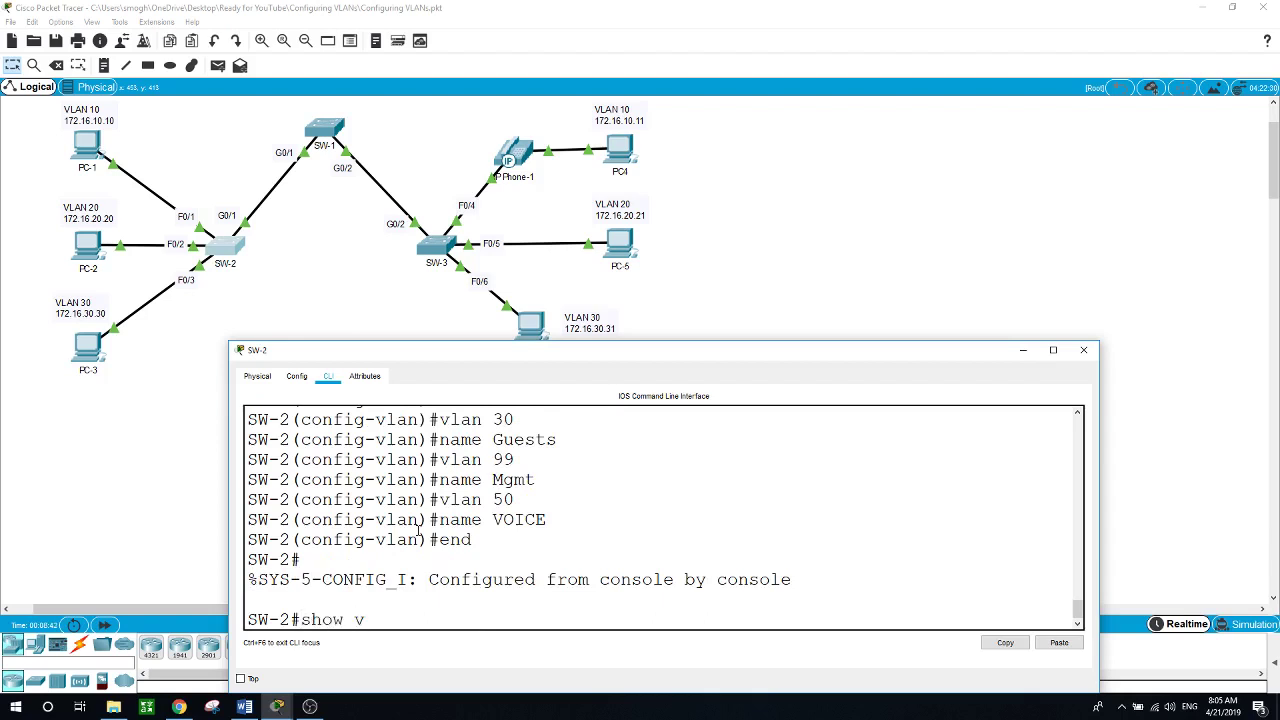
type("la")
key("BackSpace")
type("lan brief")
key("Return")
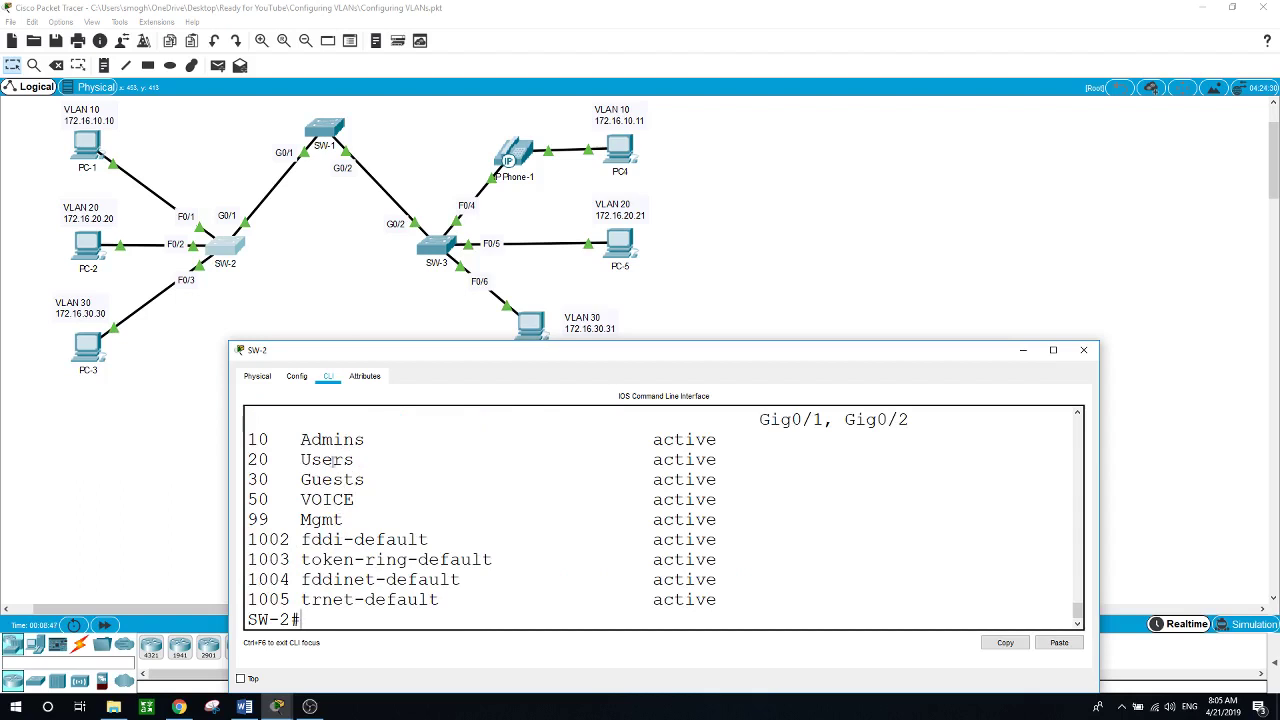
left_click_drag(247, 432, 390, 518)
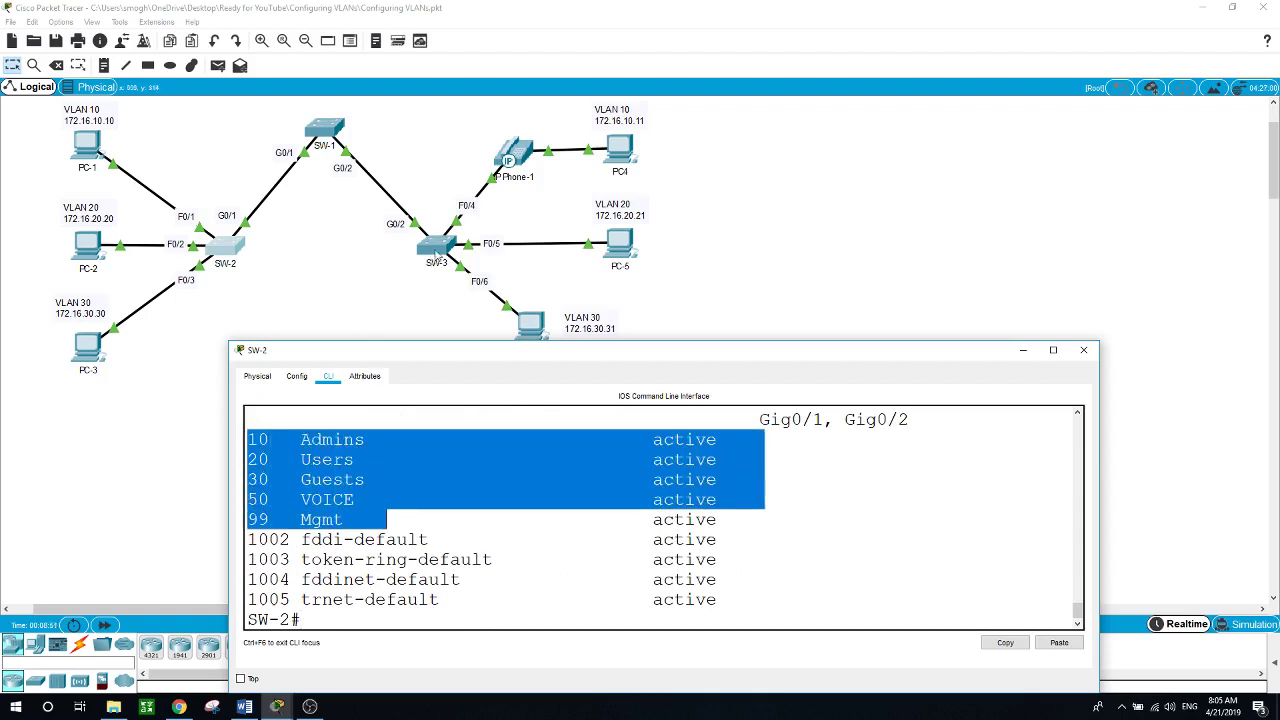
Step: Open the command line of SW-3 and enter global configuration mode
left_click(432, 252)
key("Return")
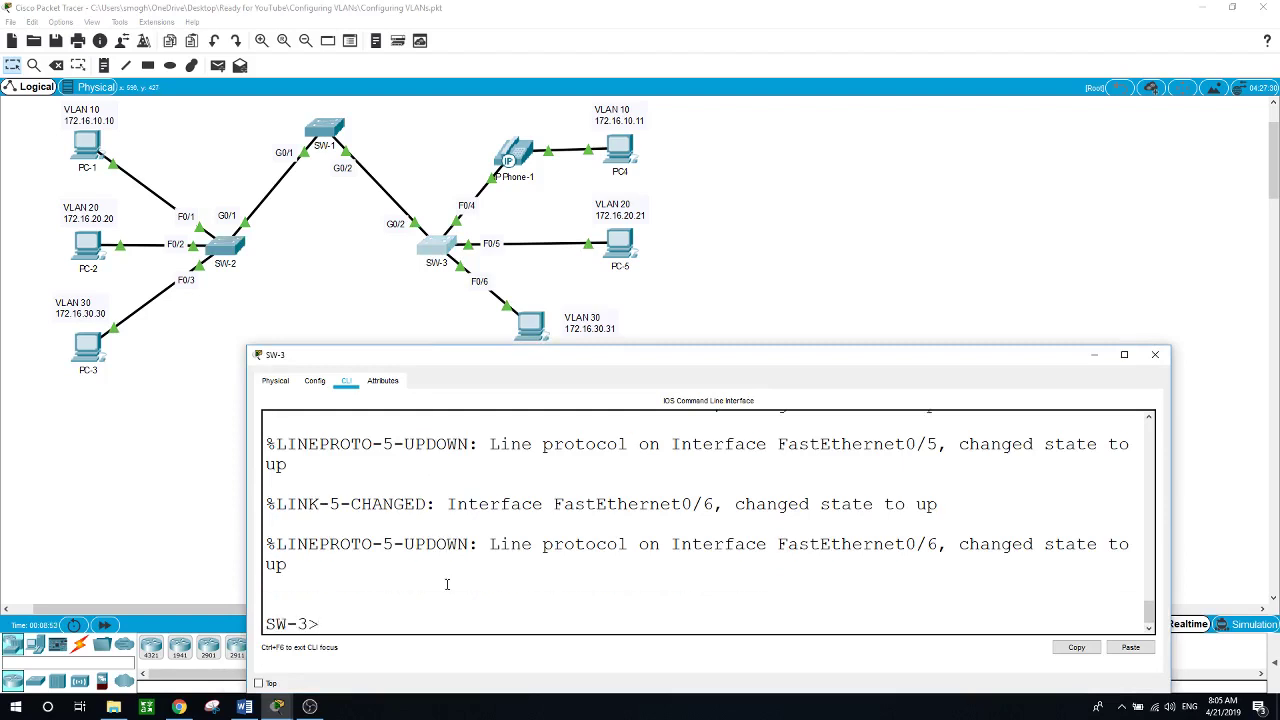
type("en")
key("Return")
type("conf t")
key("Return")
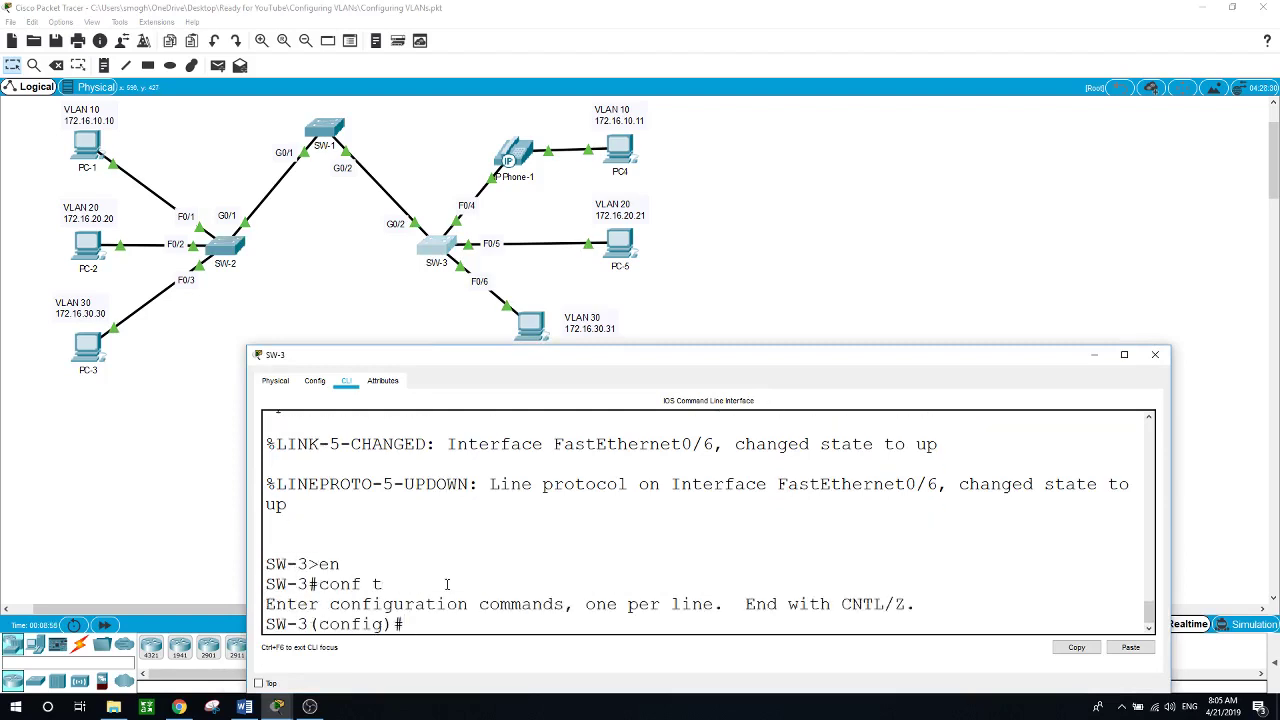
Step: Create VLAN 10 on SW-3 and name it Admins
type("name")
key("BackSpace")
key("BackSpace")
key("BackSpace")
key("BackSpace")
key("BackSpace")
type("vlan 10")
key("Return")
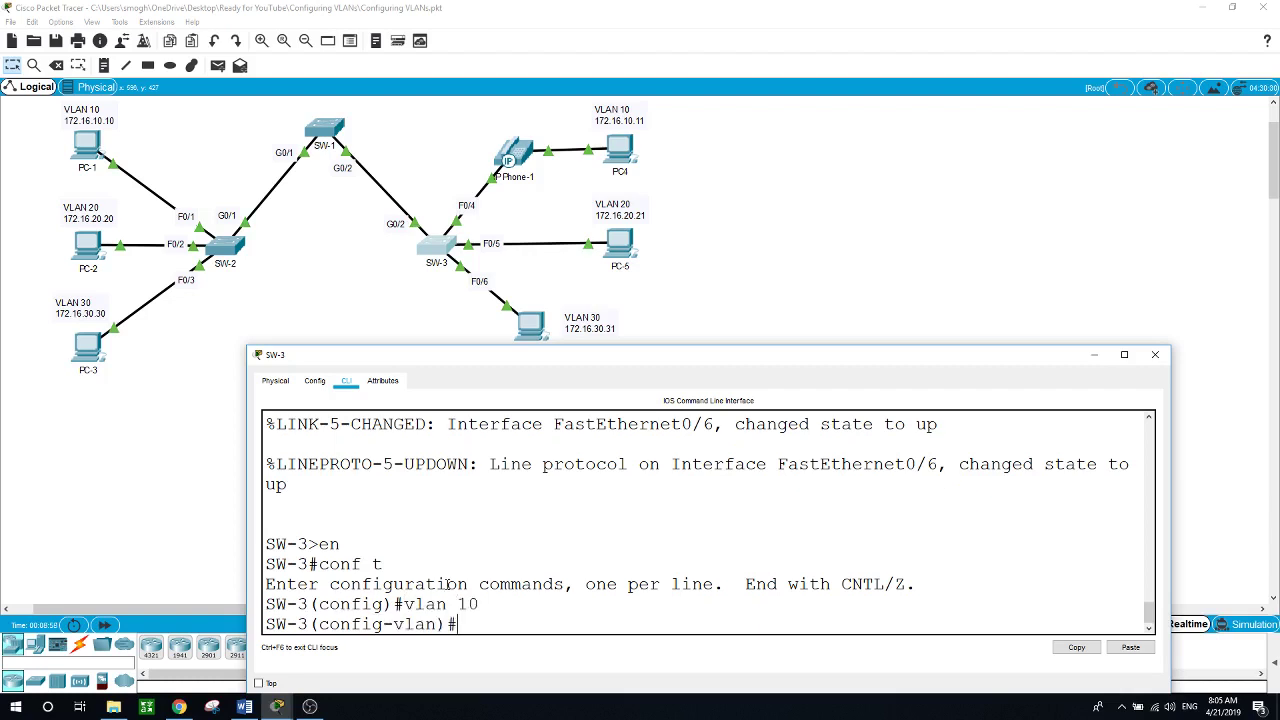
type("name Admins")
key("Return")
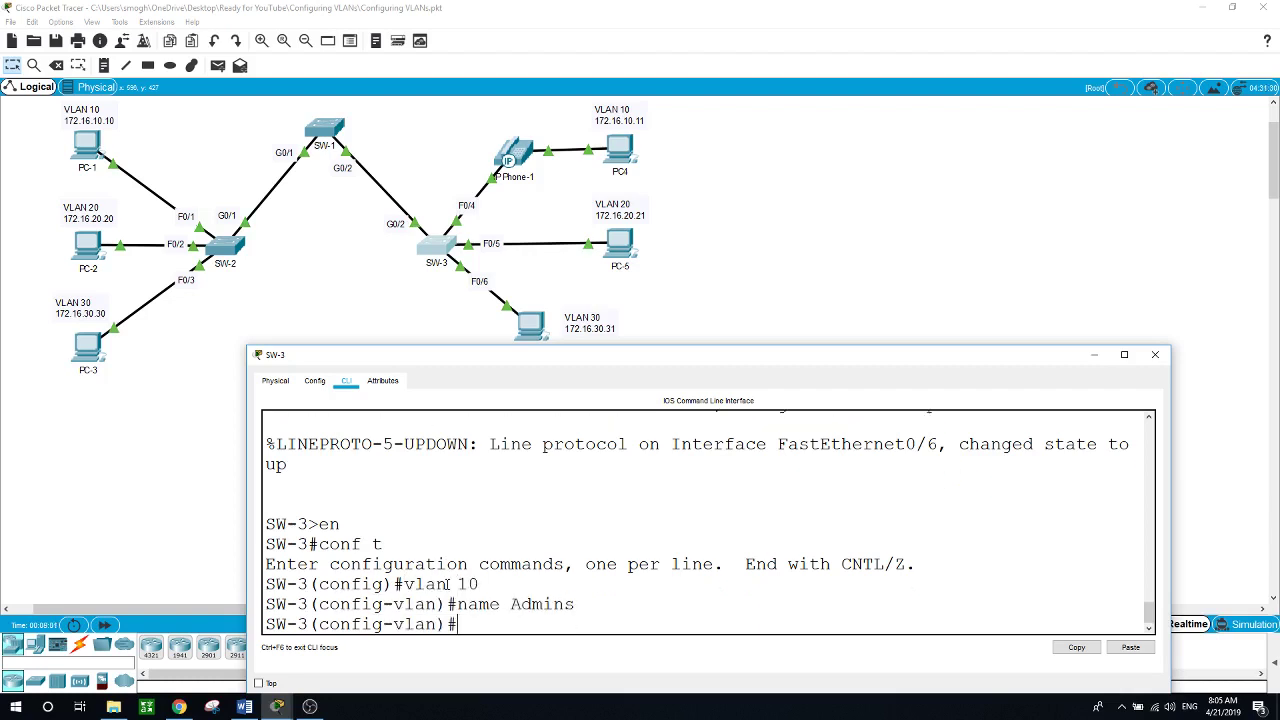
Step: Create VLAN 20 on SW-3 and name it Users
type("vlan 20")
key("Return")
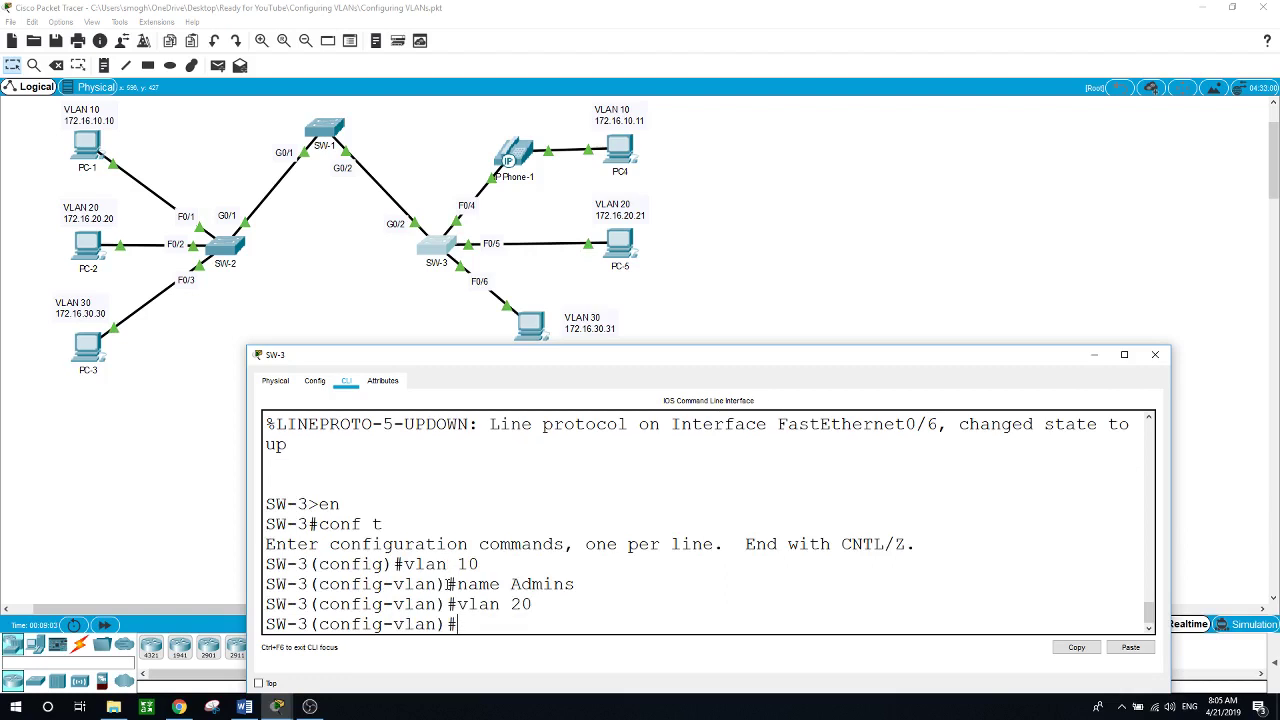
type("n")
type("ame Users")
key("Return")
Step: Create VLAN 30 on SW-3 and name it Guests
type("vlan ")
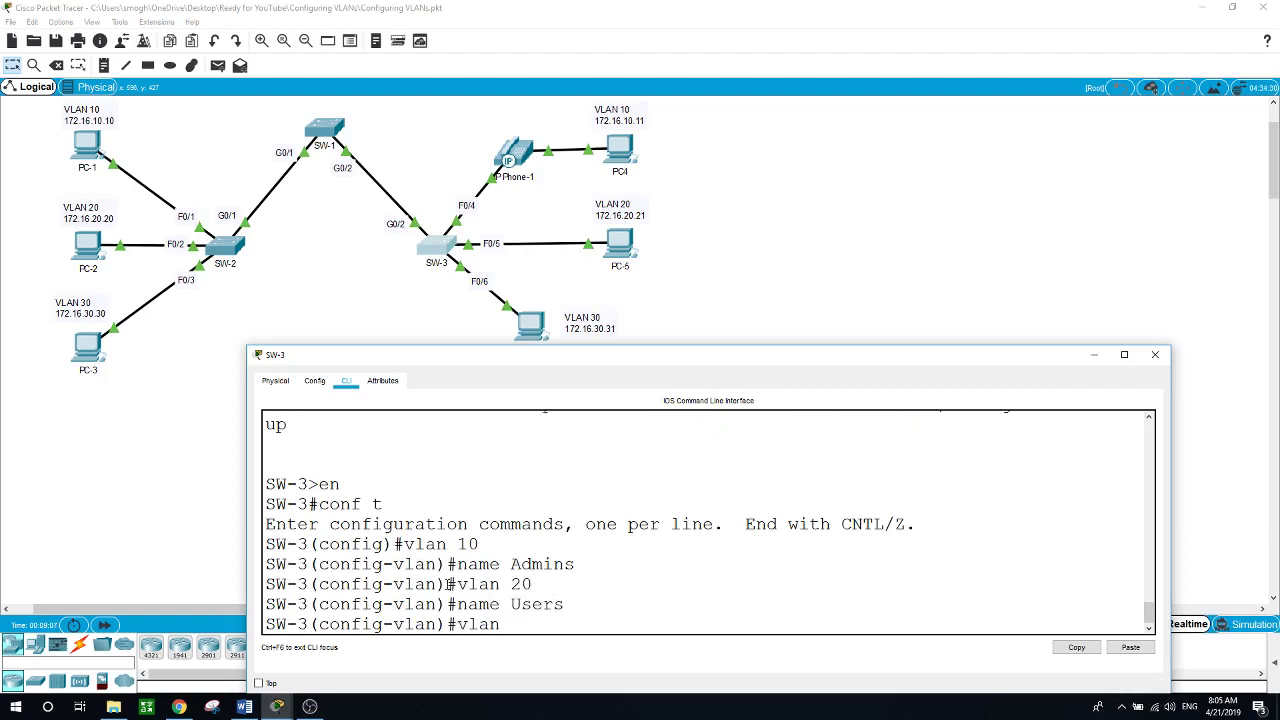
type("30")
key("Return")
type("name")
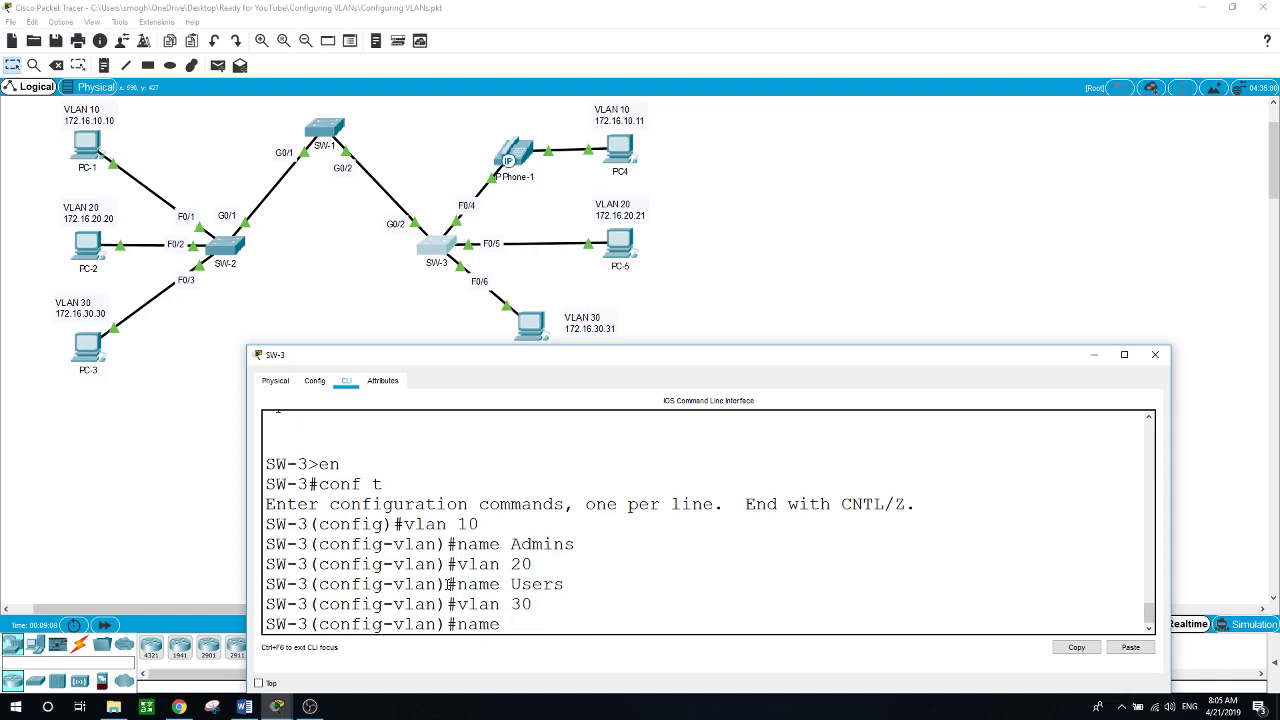
type(" Guests")
key("Return")
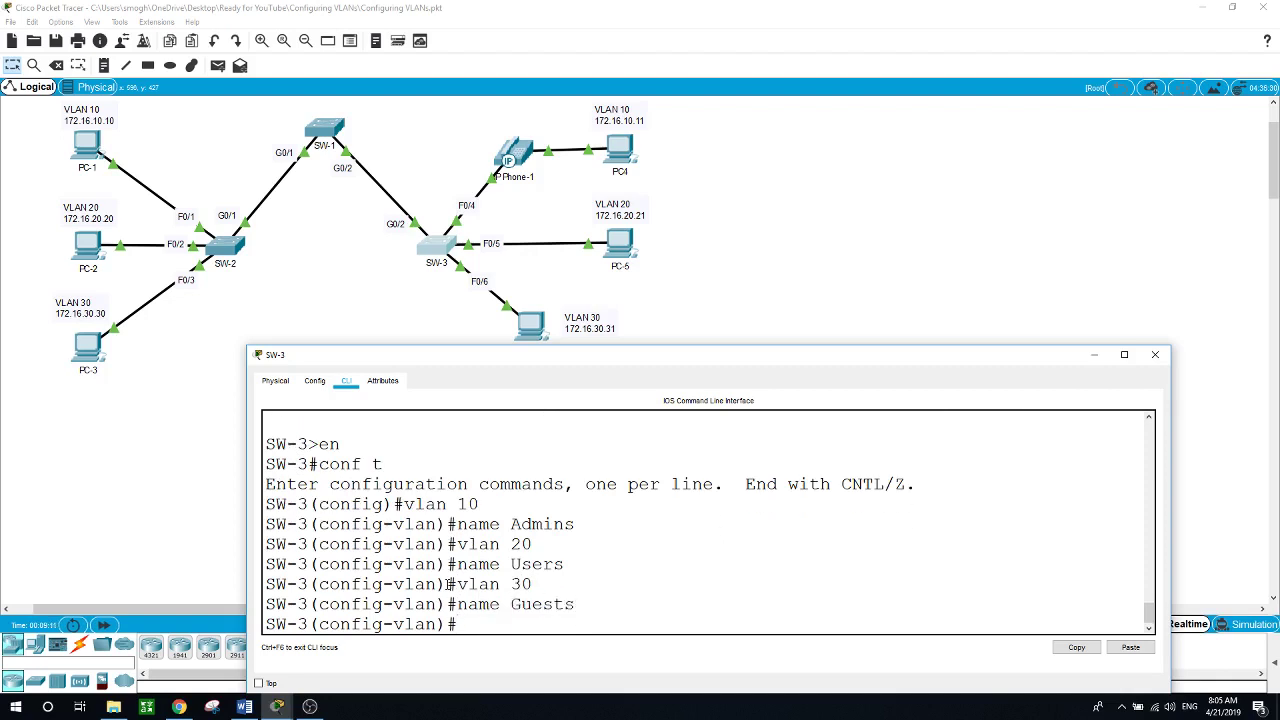
Step: Create VLAN 99 on SW-3 and name it Mgmt
type("vlan 99")
key("Return")
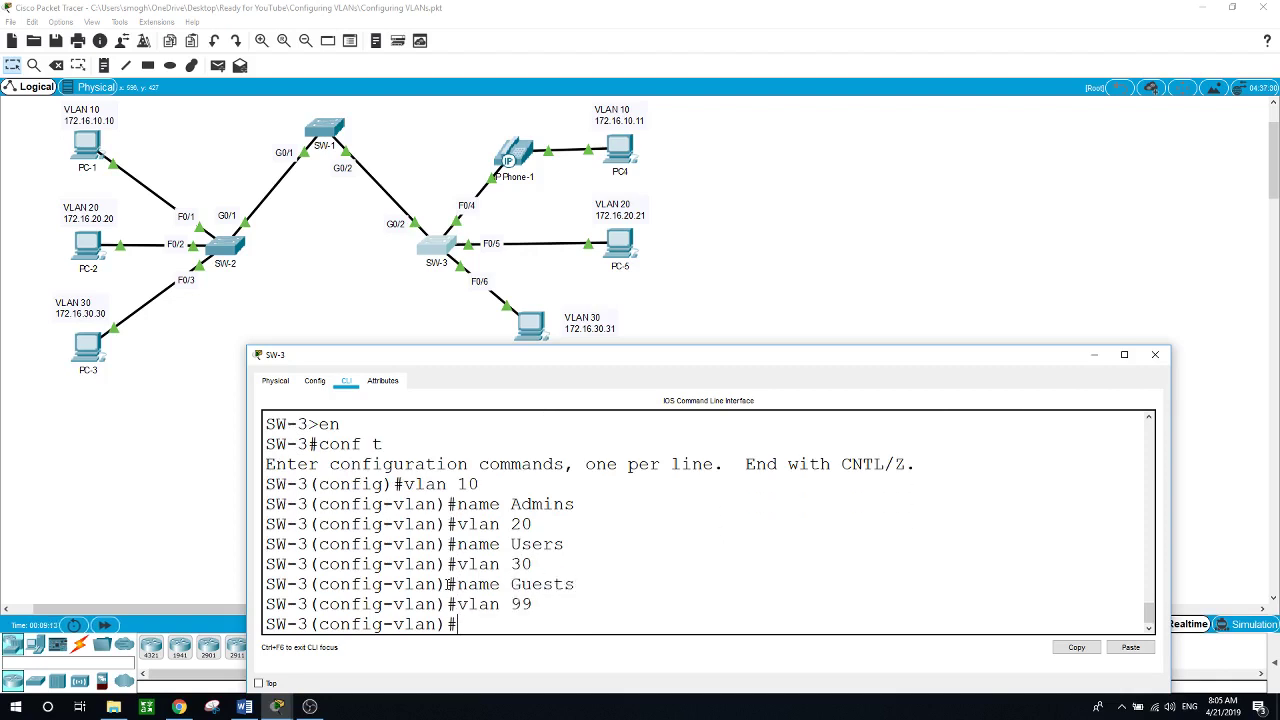
type("name Mgmt")
key("Return")
Step: Create VLAN 50 on SW-3 and name it VOICE
type("vlan ")
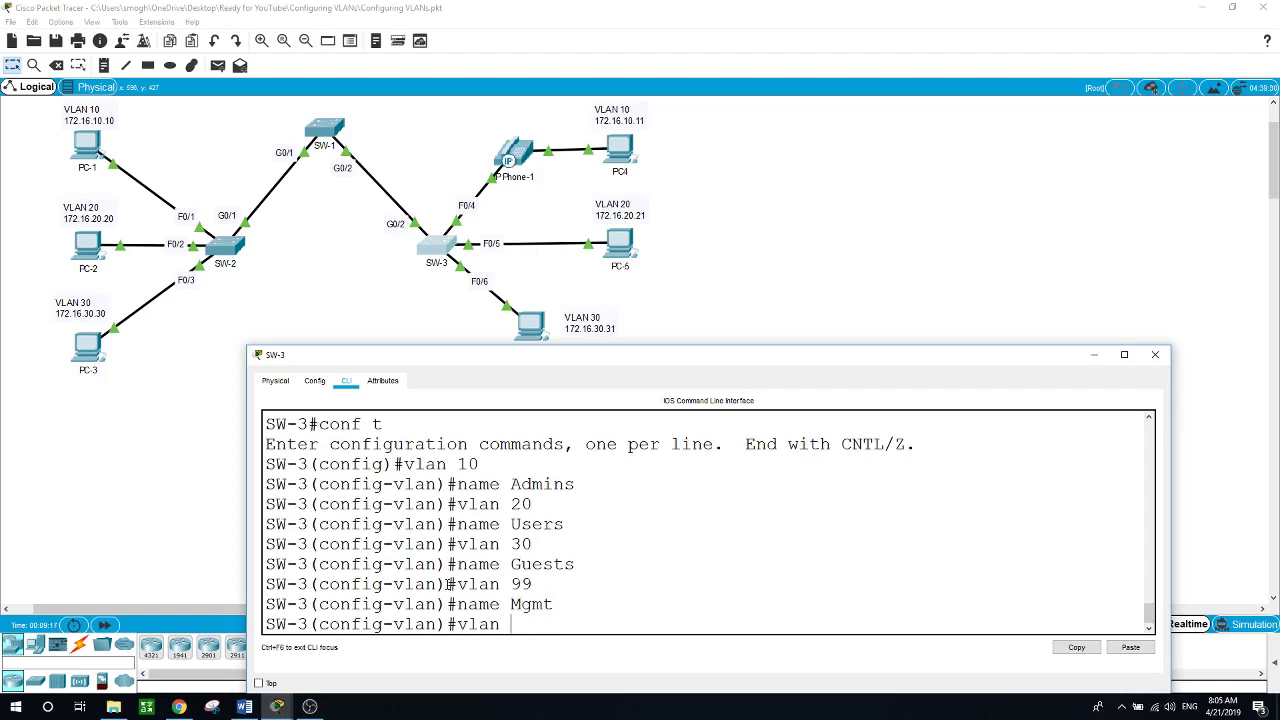
type("50")
key("Return")
type("name V")
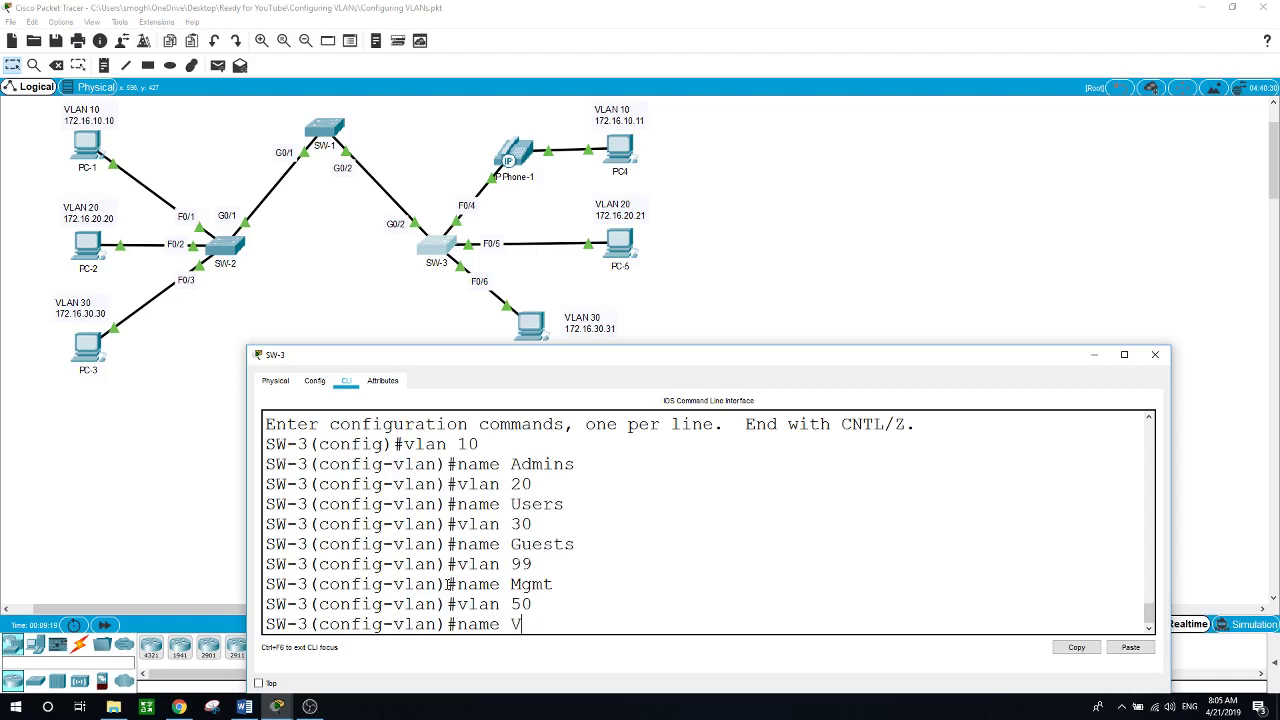
type("OICE")
key("Return")
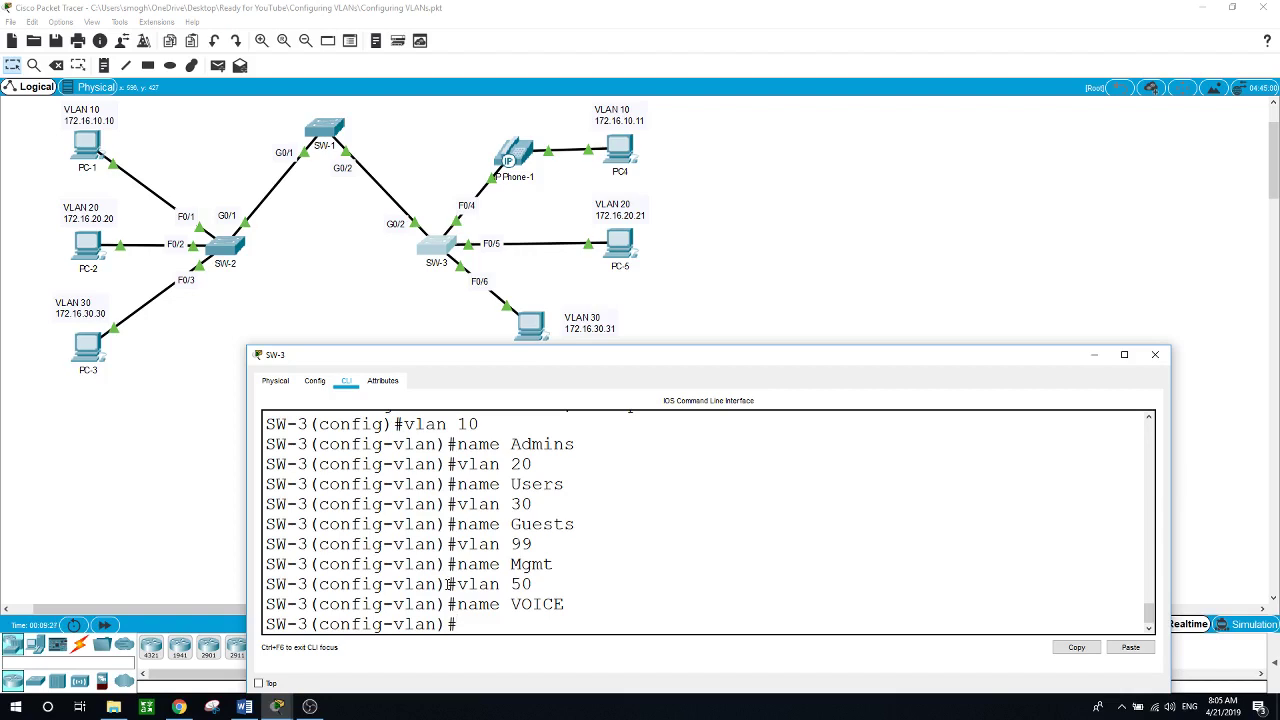
Step: Leave configuration mode on SW-3 and display the brief VLAN list to check VLANs 10, 20, 30, 50 and 99
type("end")
key("Return")
type("show")
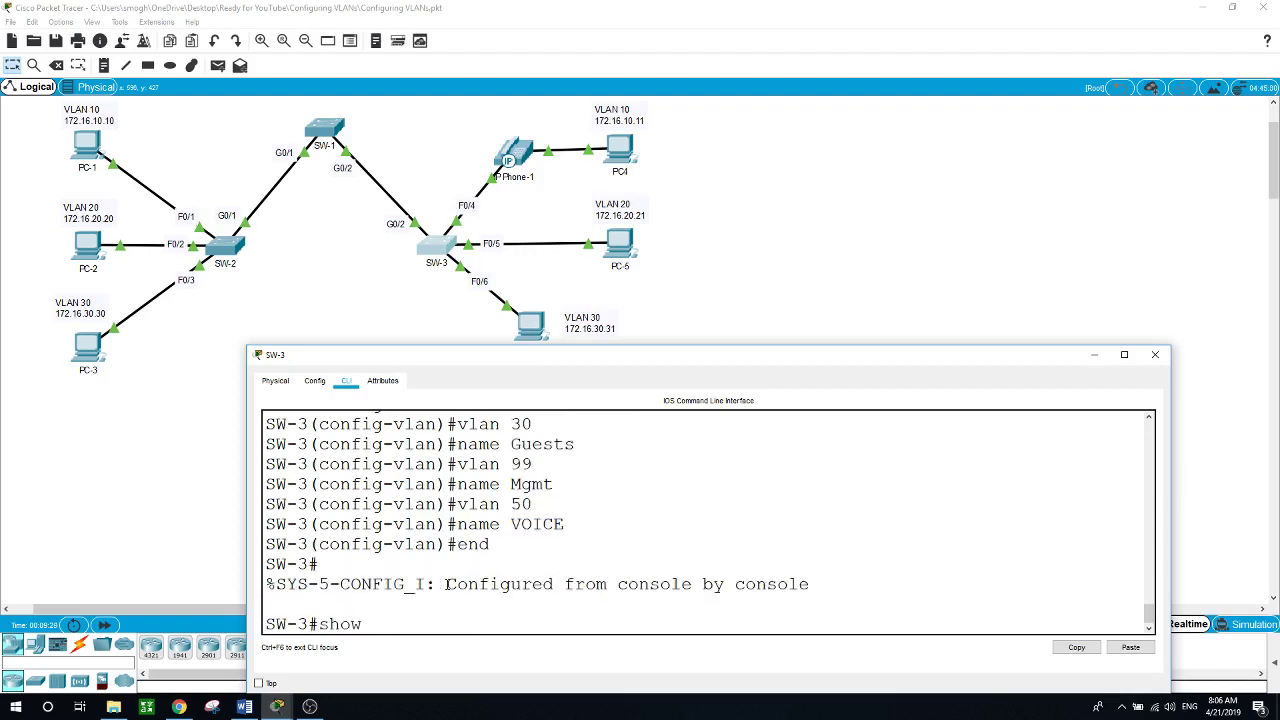
type(" vlan brief")
key("Return")
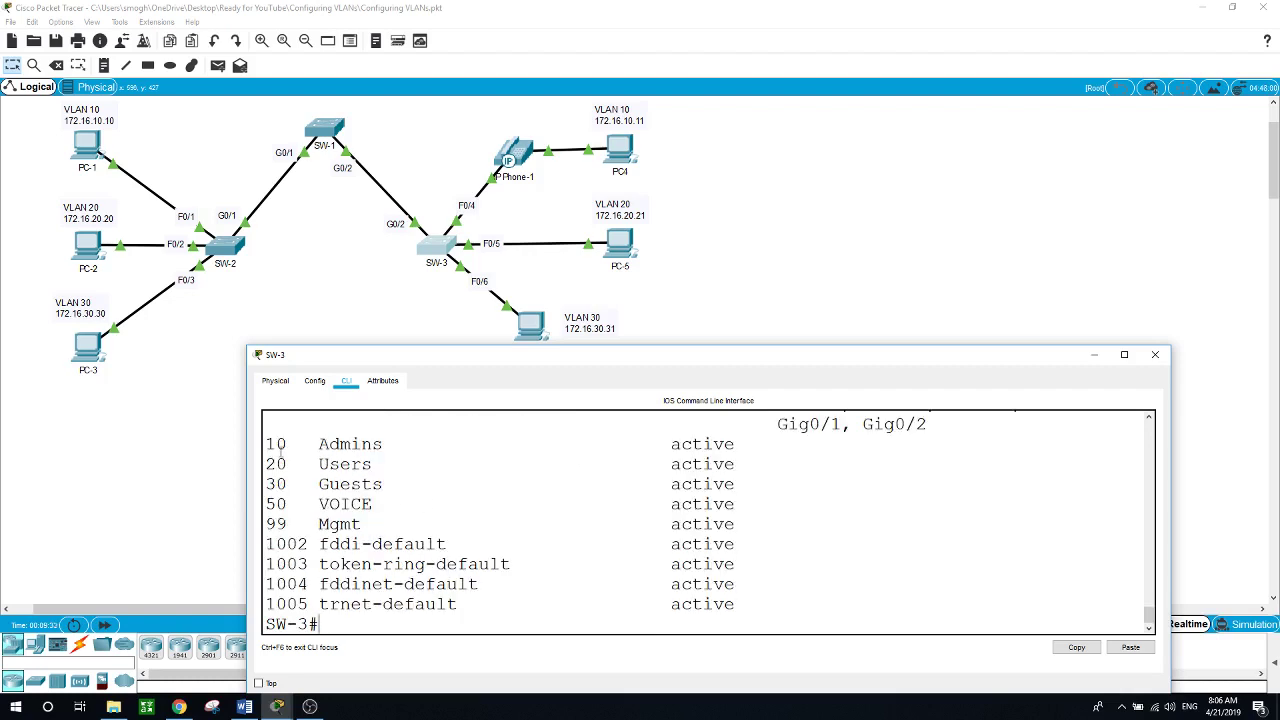
left_click_drag(270, 444, 406, 518)
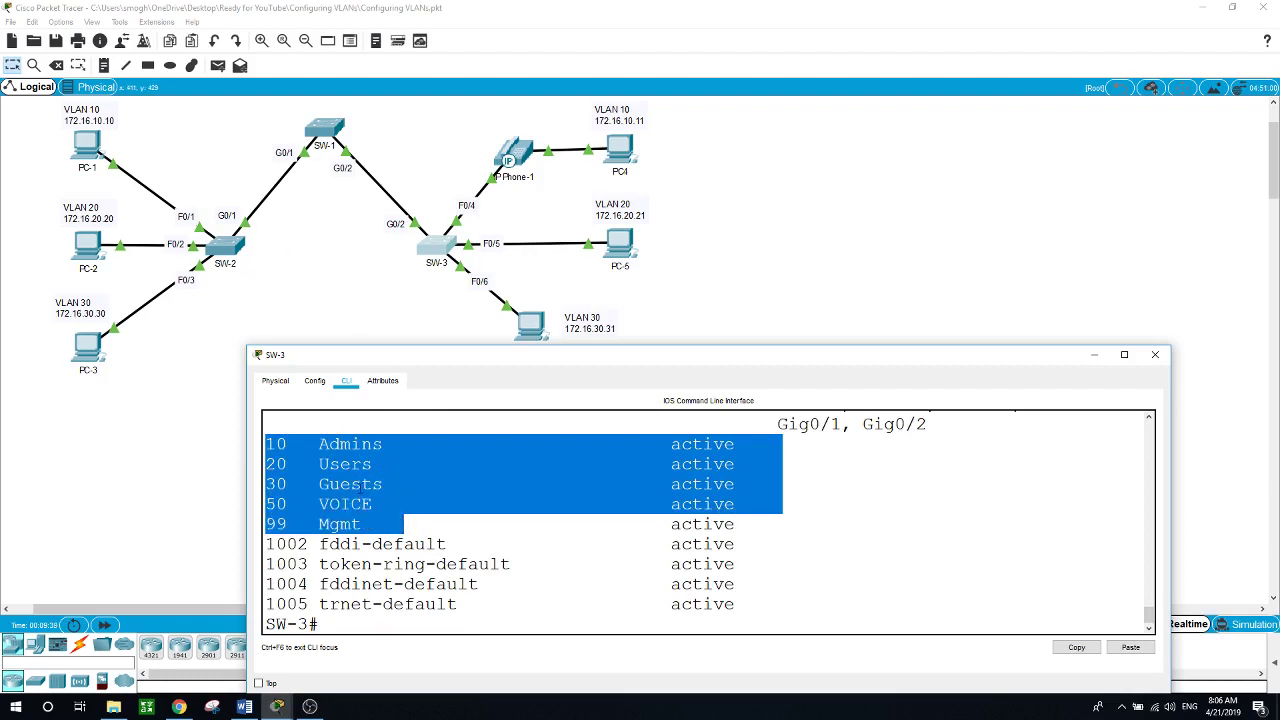
left_click(390, 620)
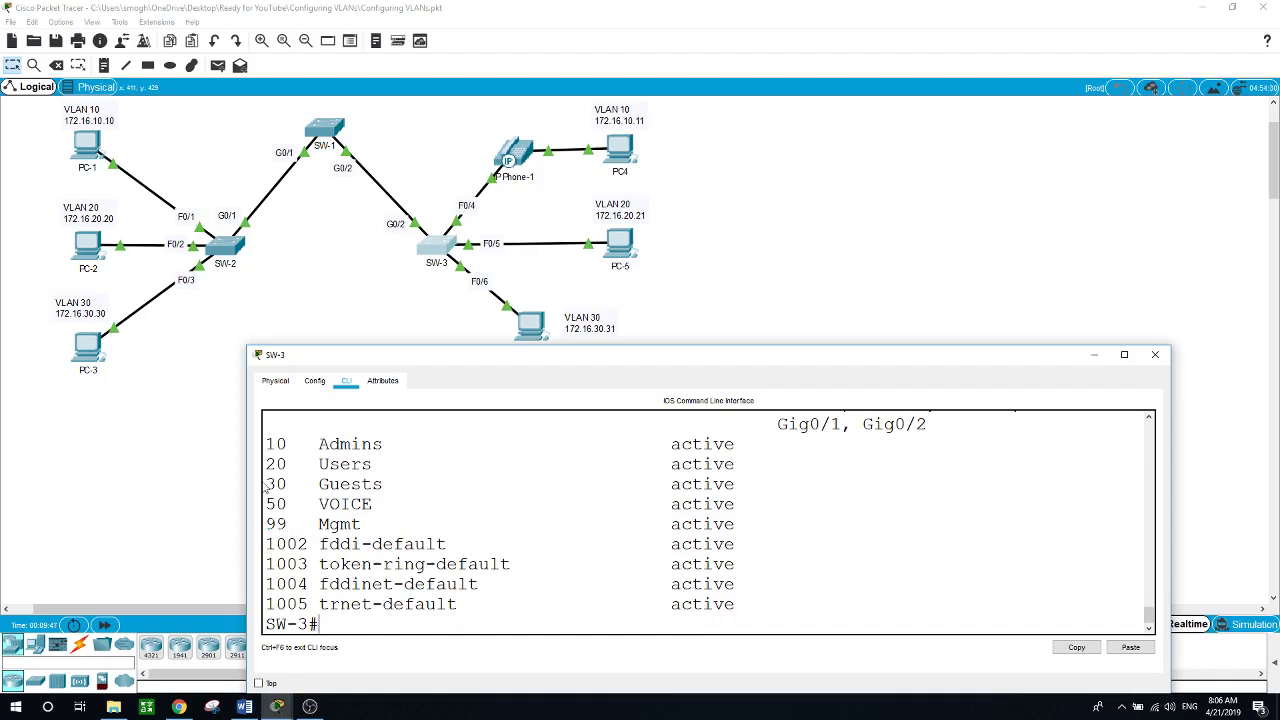
left_click(276, 318)
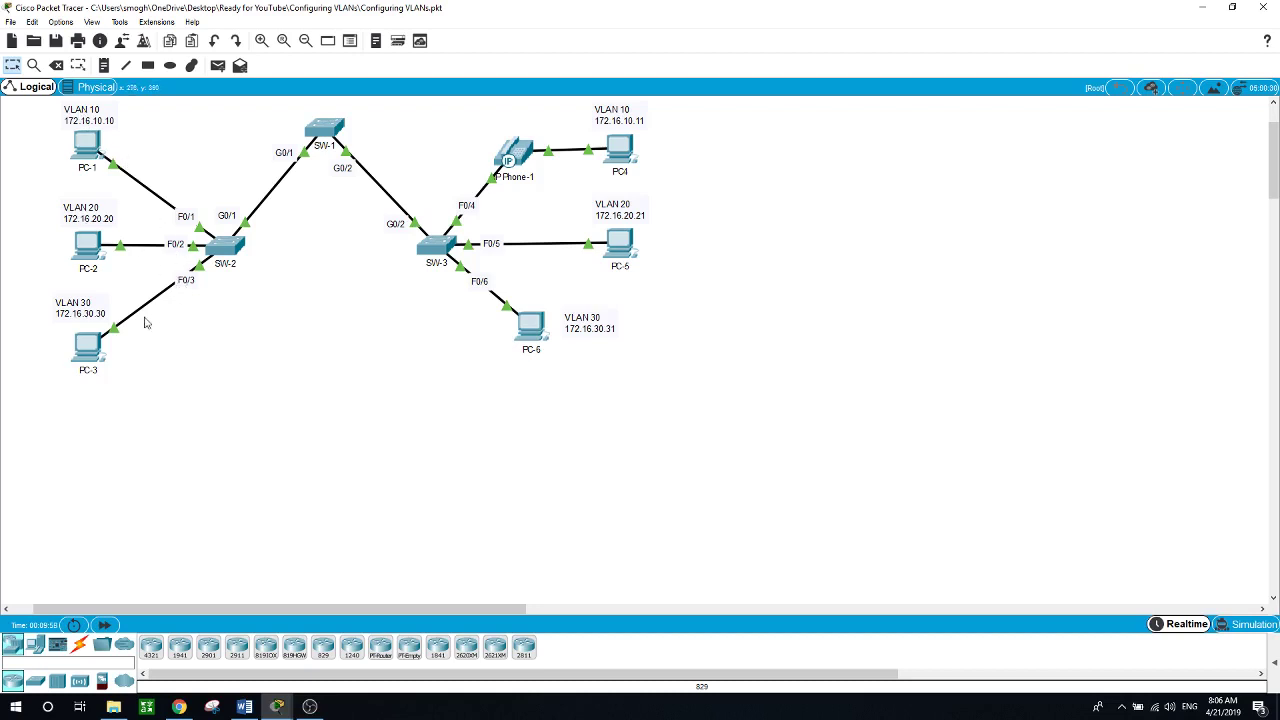
Step: Open the SW-2 command line, enter global configuration mode and set interface f0/1 to switchport access mode
left_click(232, 250)
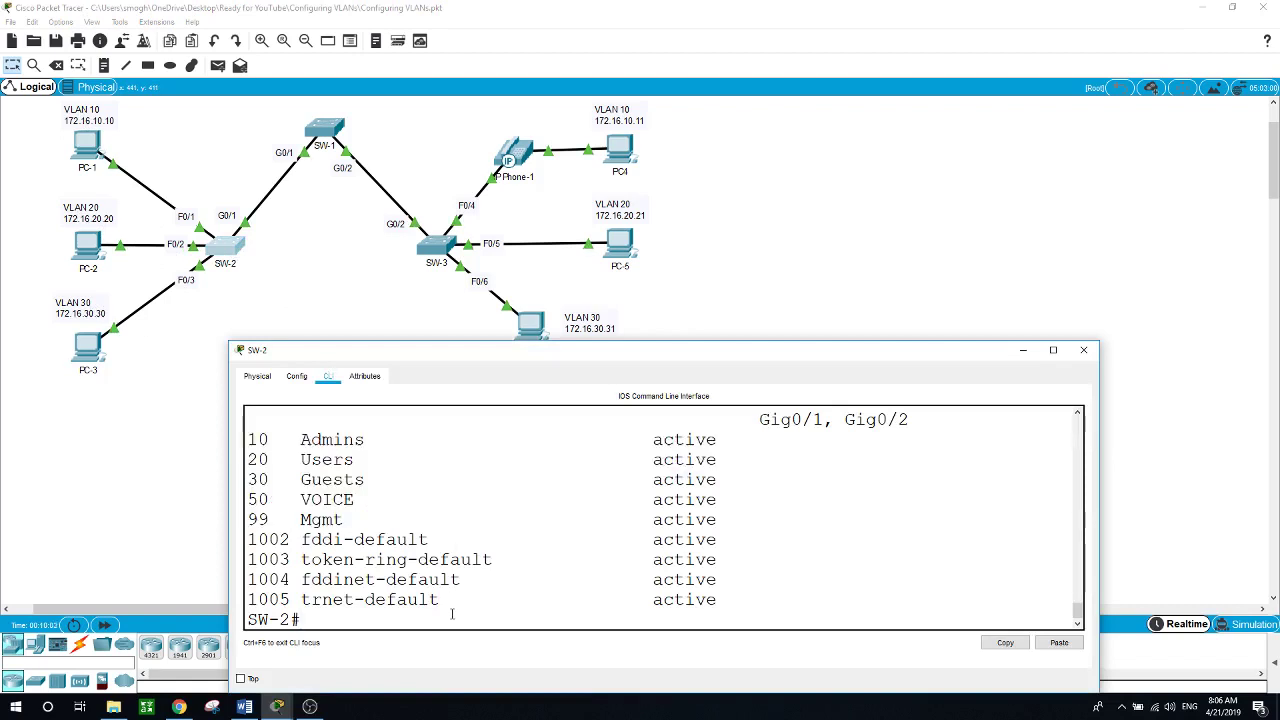
type("conf t")
key("Return")
type("int f")
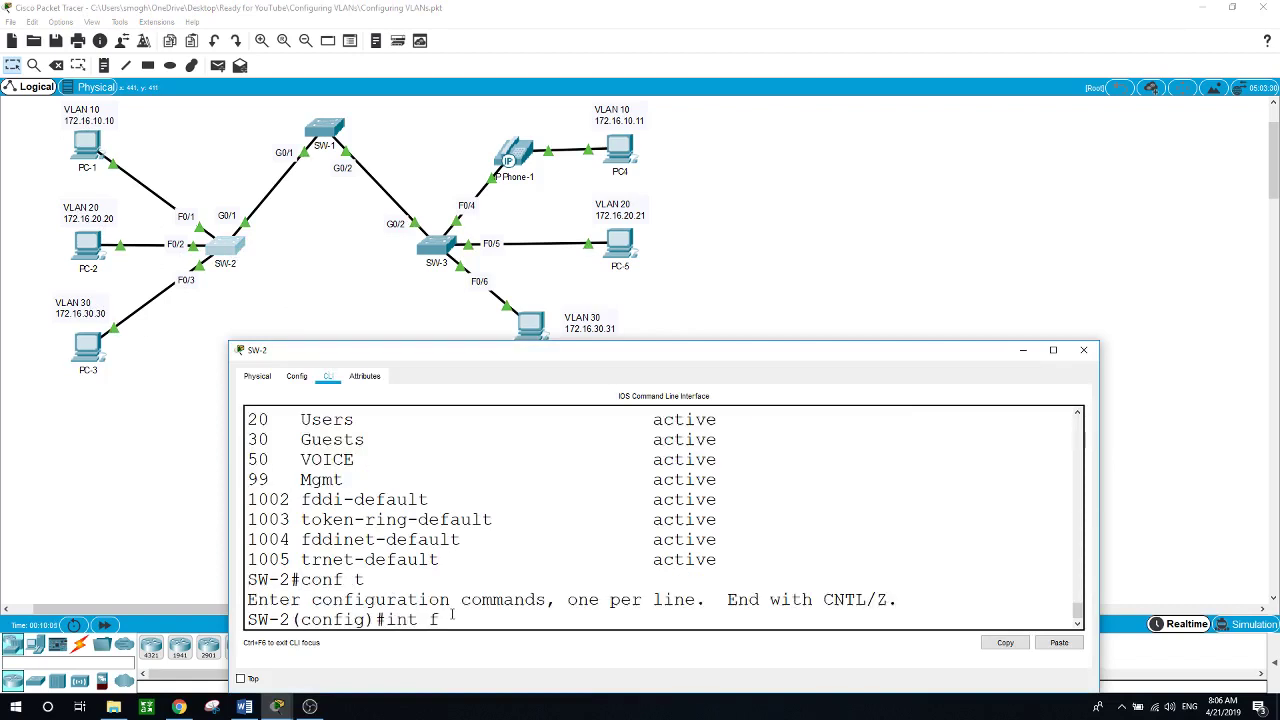
type("0/1")
key("Return")
type("swi")
key("Tab")
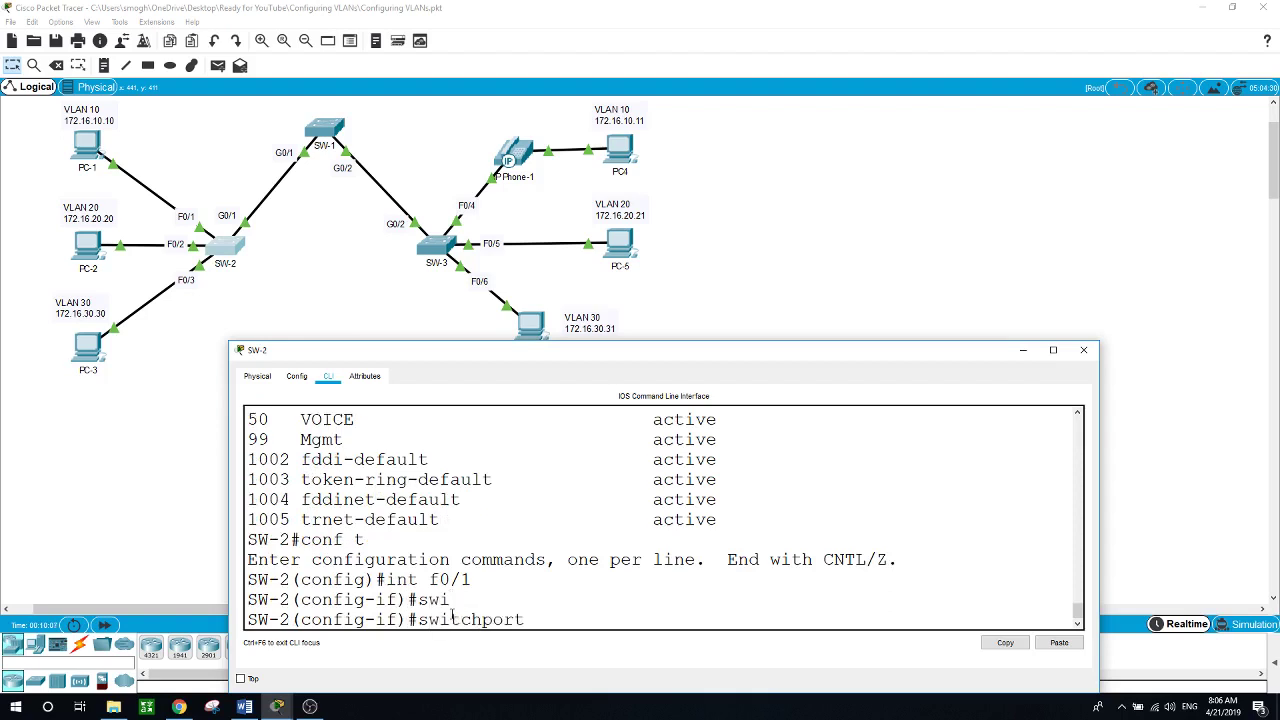
type("mod")
key("Tab")
type("acc")
key("Tab")
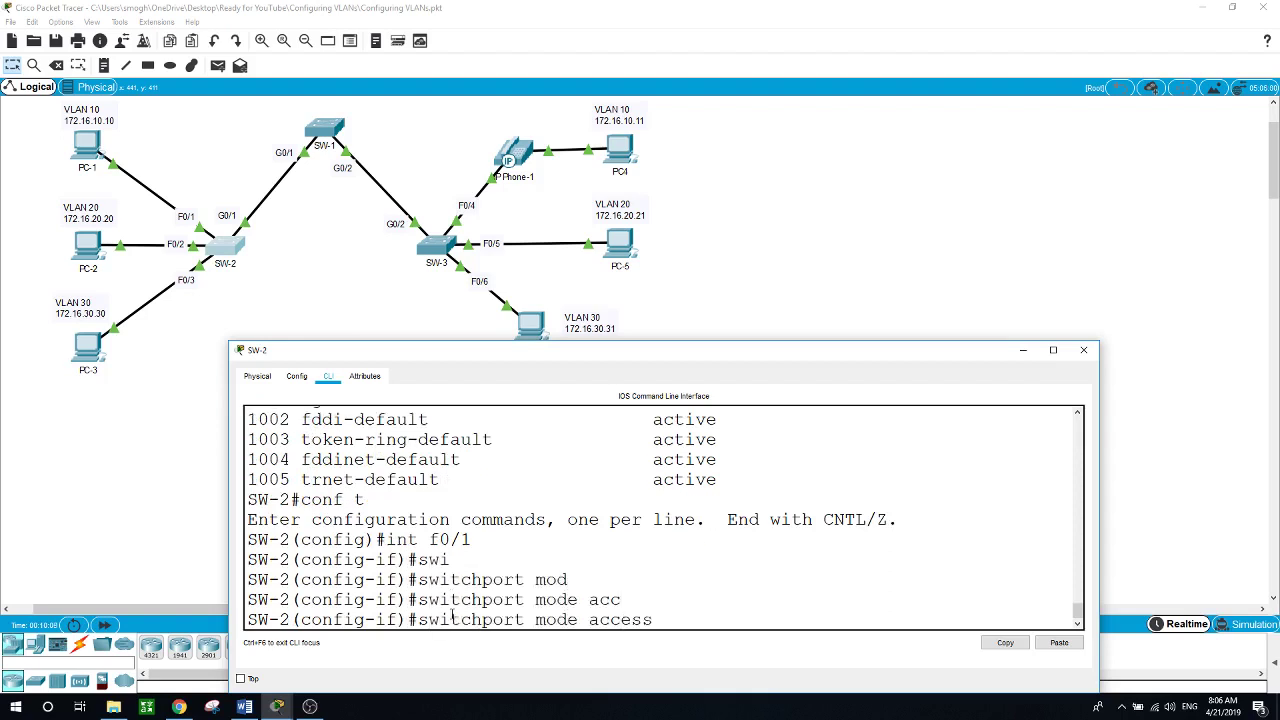
key("Return")
Step: Assign interface f0/1 on SW-2 to access VLAN 10
type("swi")
key("Tab")
type("ac")
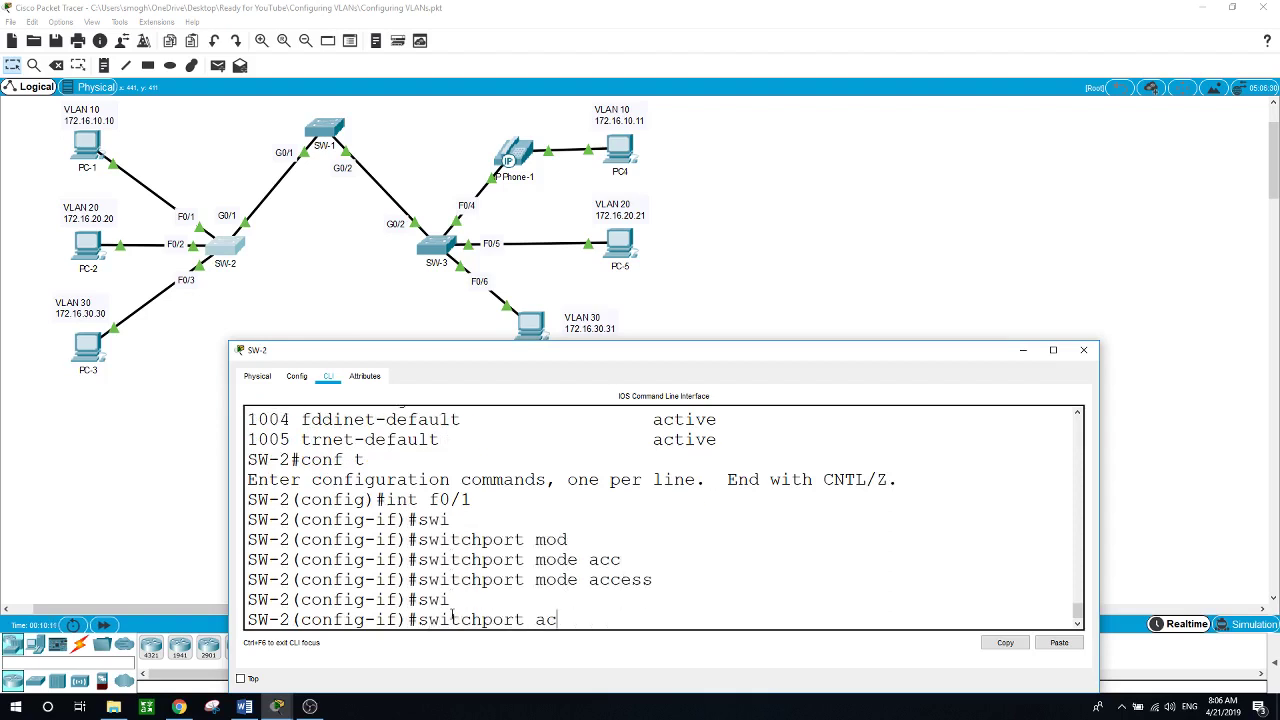
key("Tab")
type("vl")
key("Tab")
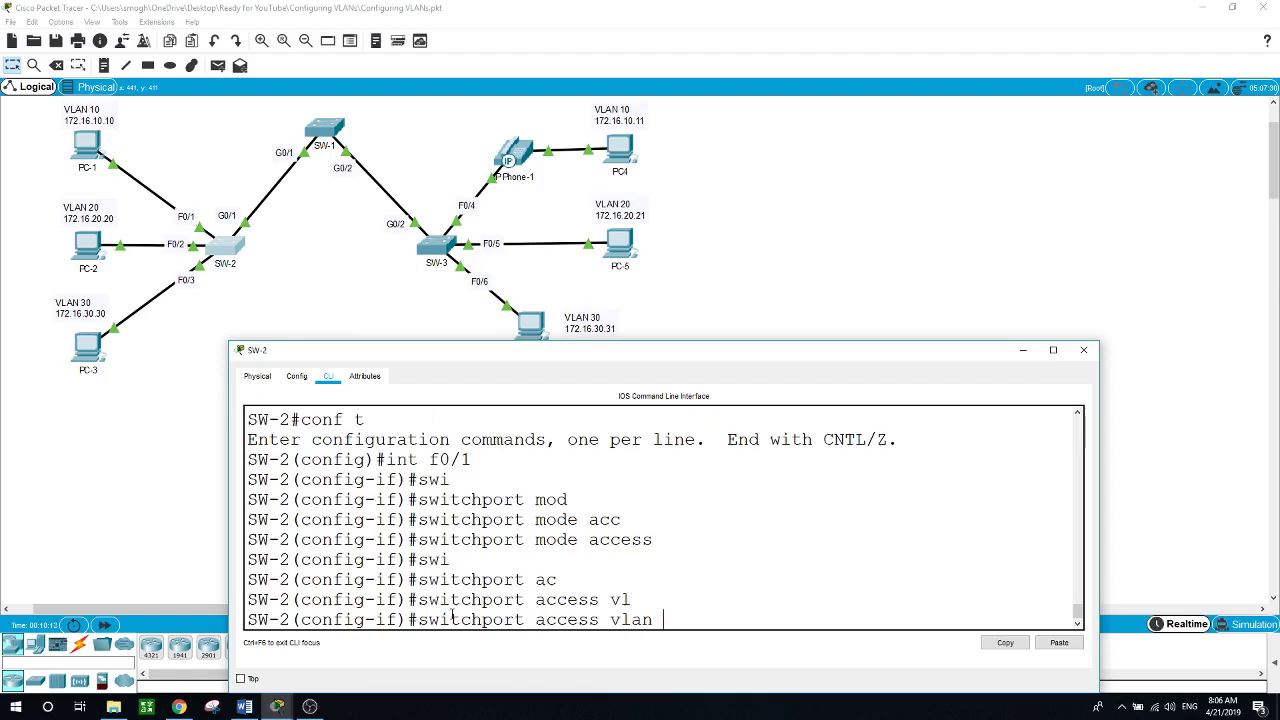
type("10")
key("Return")
Step: Enter interface f0/2 on SW-2 and set its switchport mode to access
type("int")
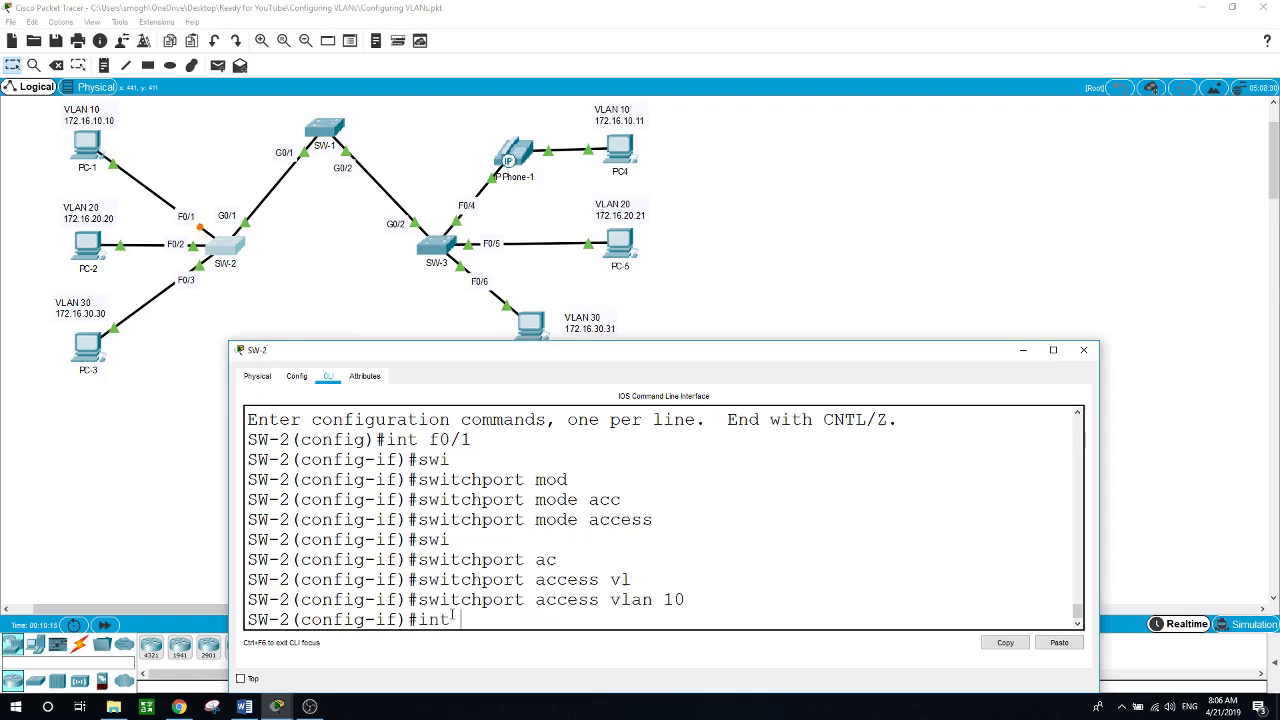
type(" f0/2")
key("Return")
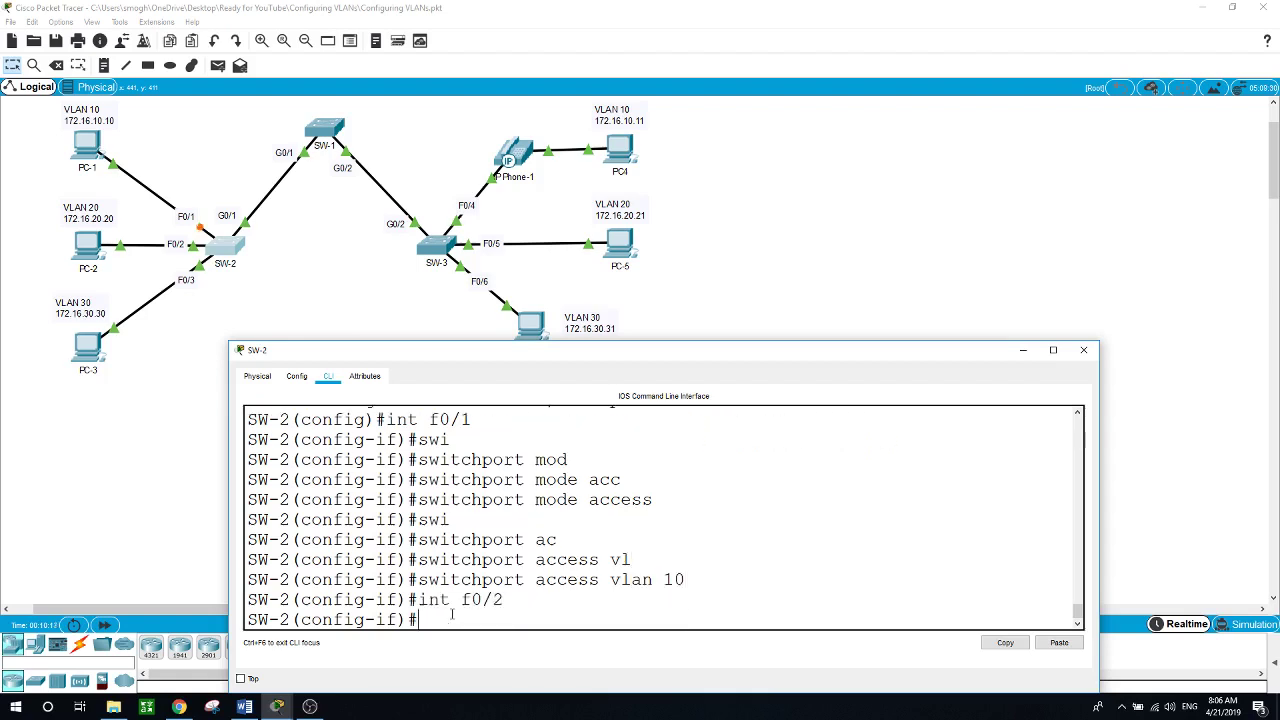
type("swi")
key("Tab")
type("mod")
key("Tab")
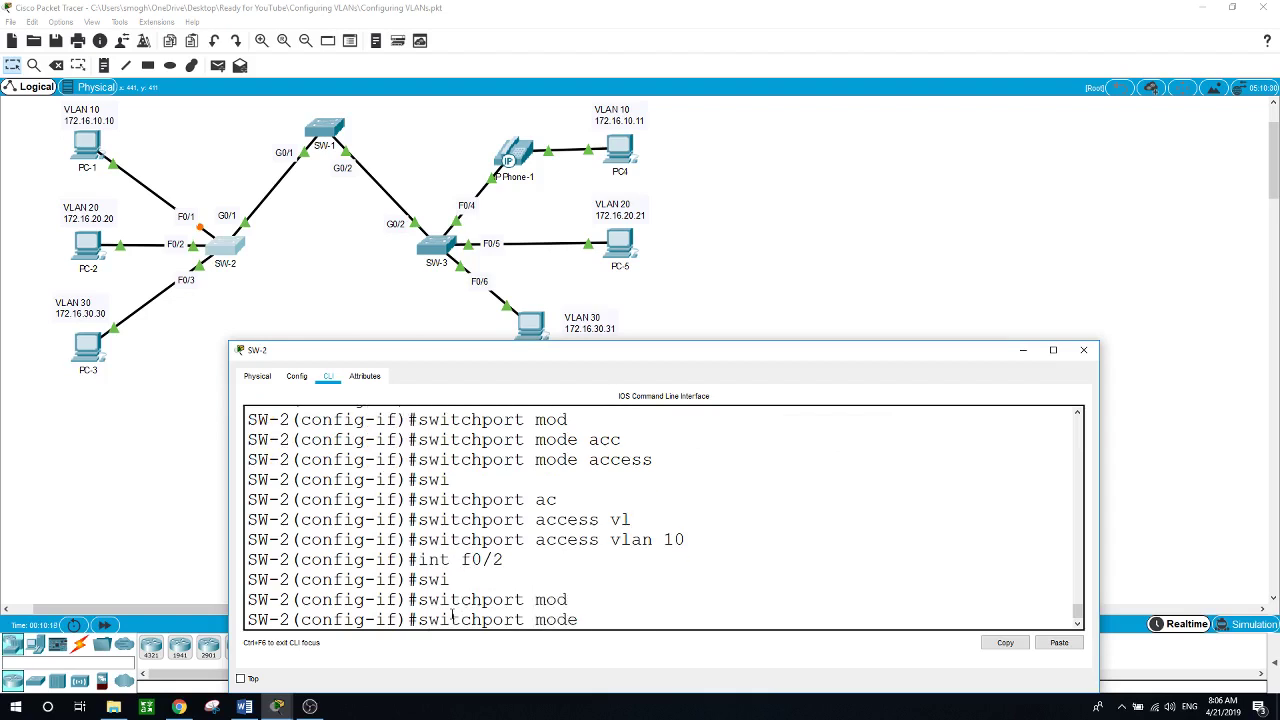
type("acc")
key("Tab")
key("Return")
Step: Assign interface f0/2 on SW-2 to access VLAN 20
type("swi")
key("Tab")
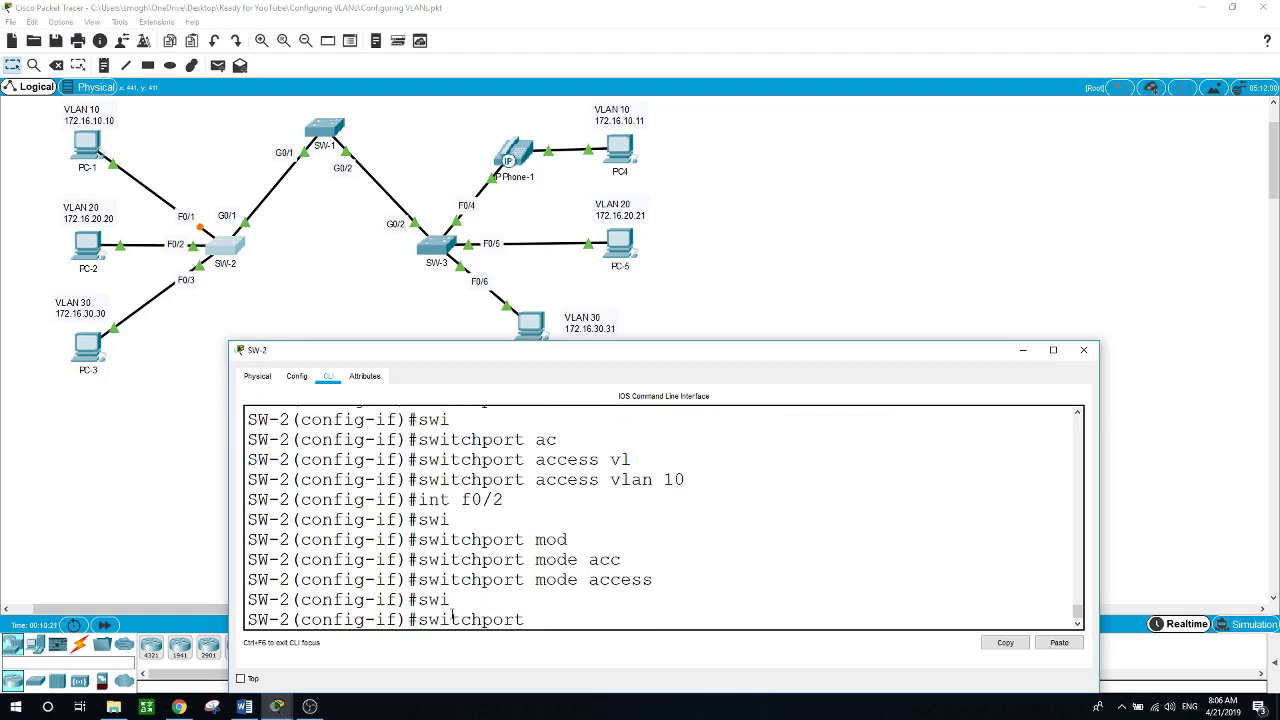
type("ac")
key("Tab")
type("vl")
key("Tab")
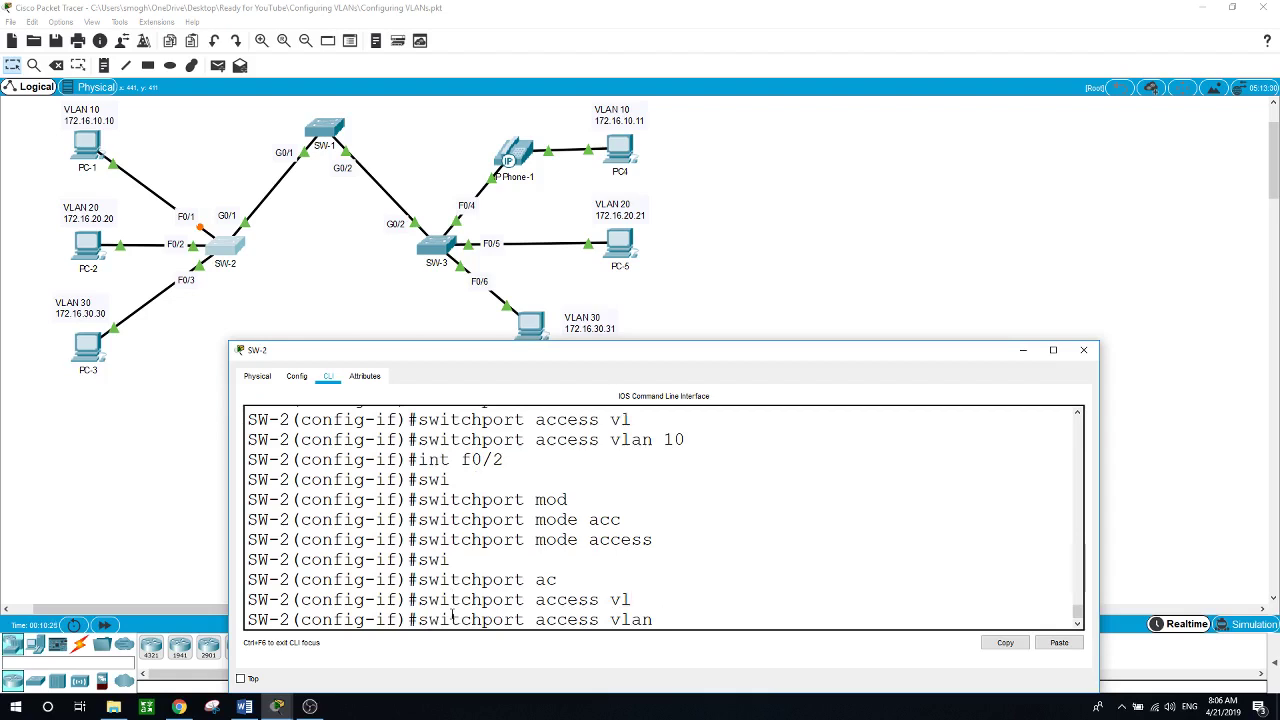
type("20")
key("Return")
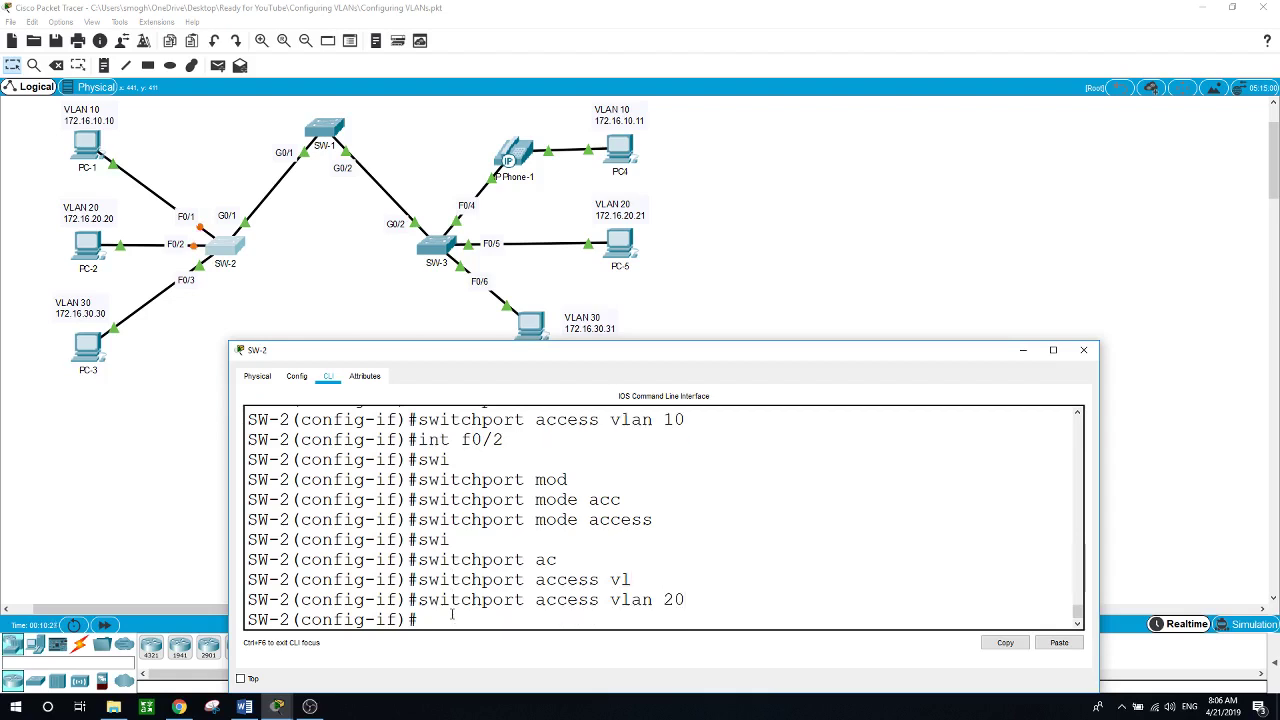
Step: Enter interface f0/3 on SW-2 and set its switchport mode to access
type("int f0/3")
key("Return")
type("swi")
key("Tab")
type("mo")
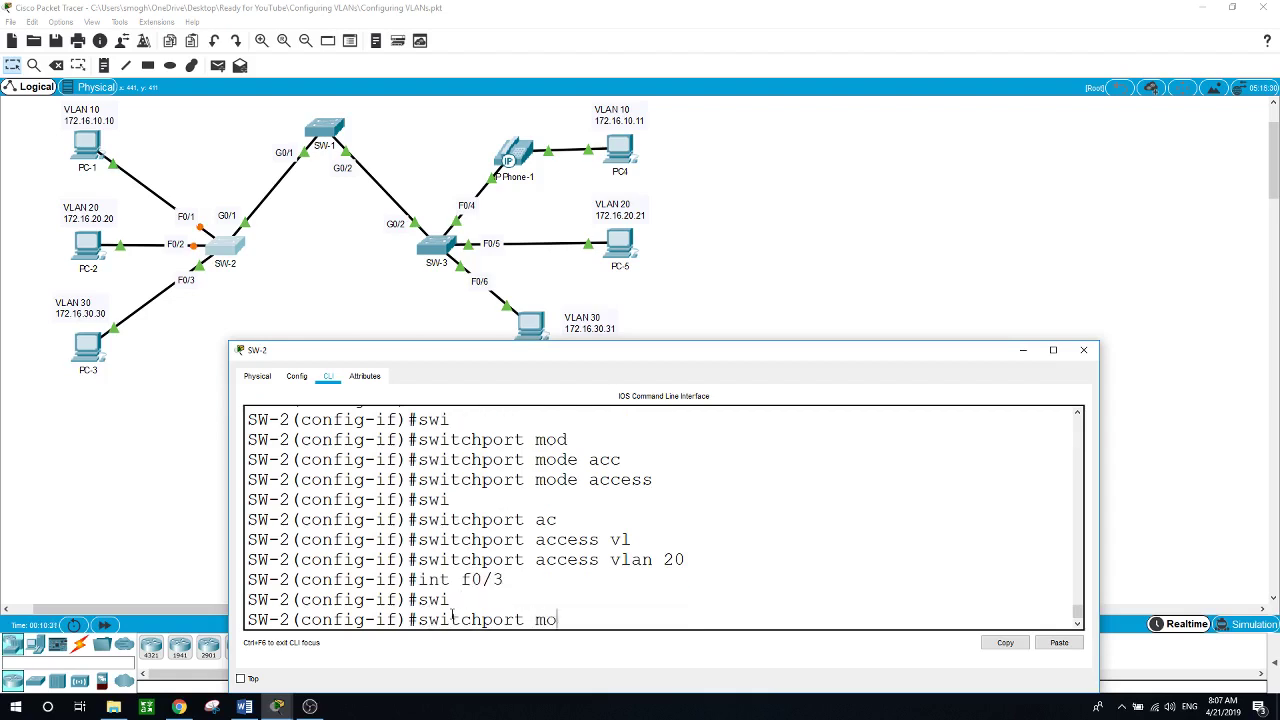
type("d")
key("Tab")
type("ac")
key("Tab")
key("Return")
Step: Assign interface f0/3 on SW-2 to access VLAN 30
type("swi")
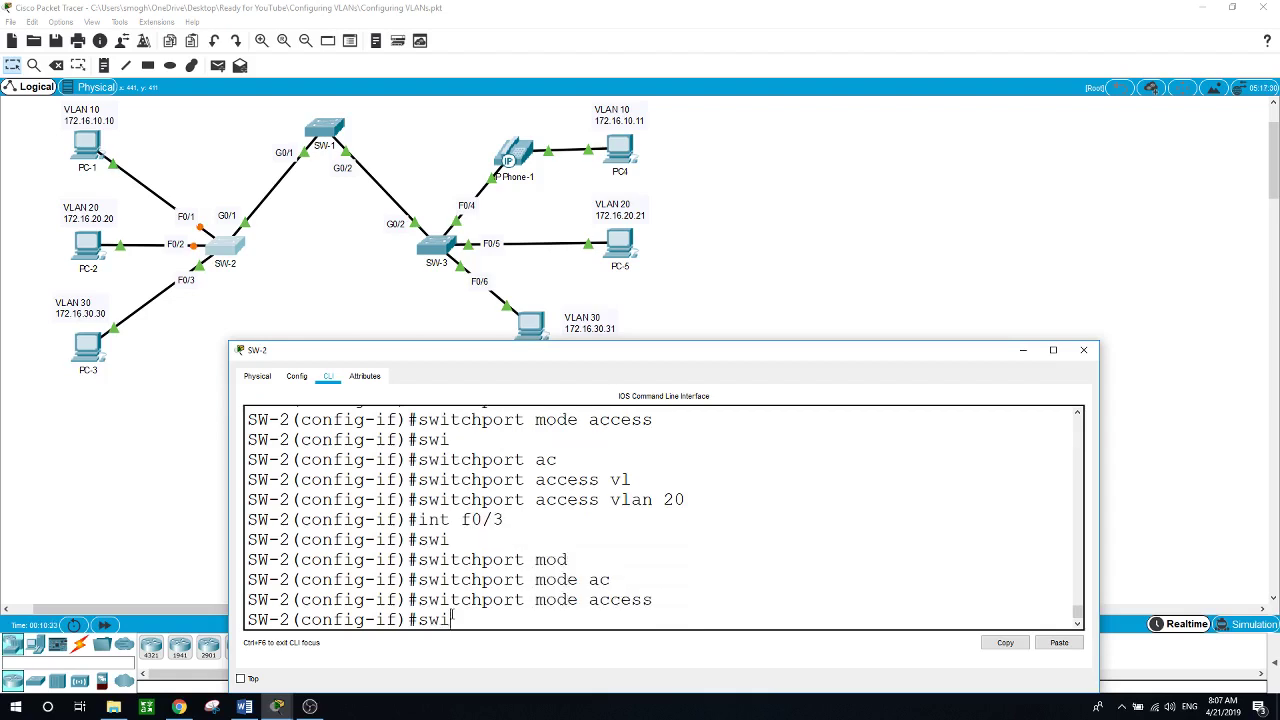
key("Tab")
type("a")
type("c")
key("Tab")
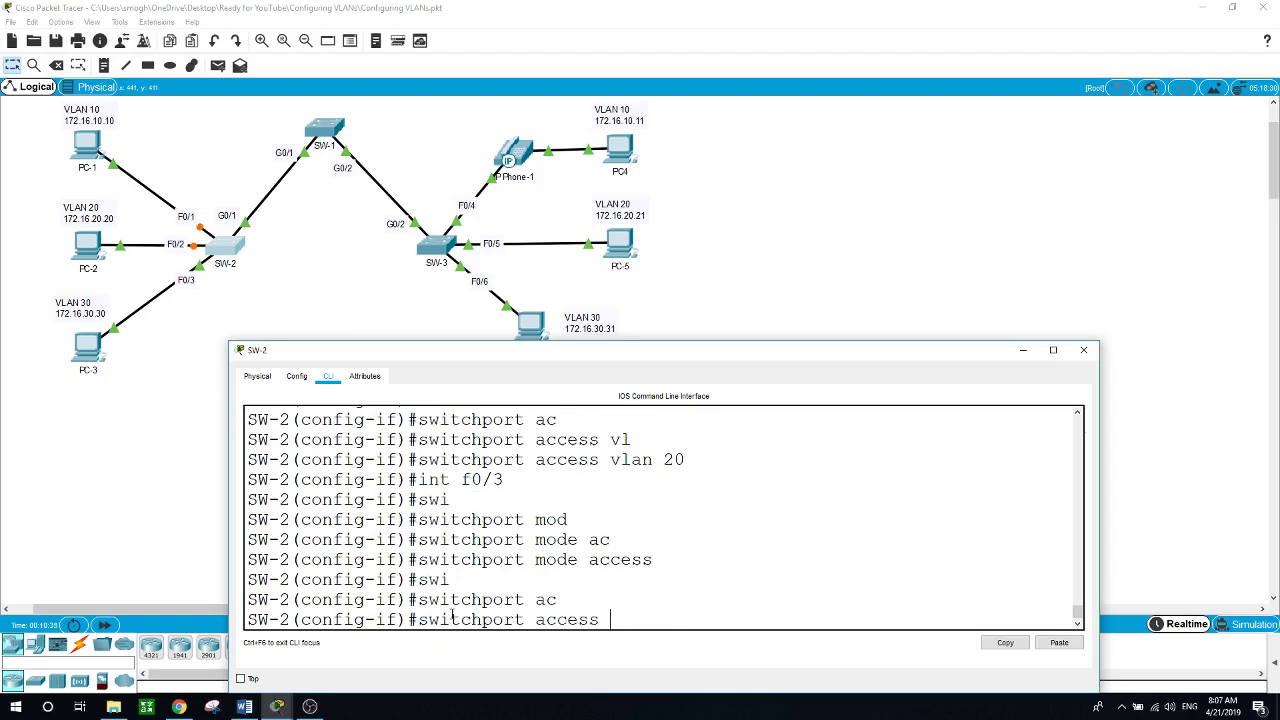
type("vl")
key("Tab")
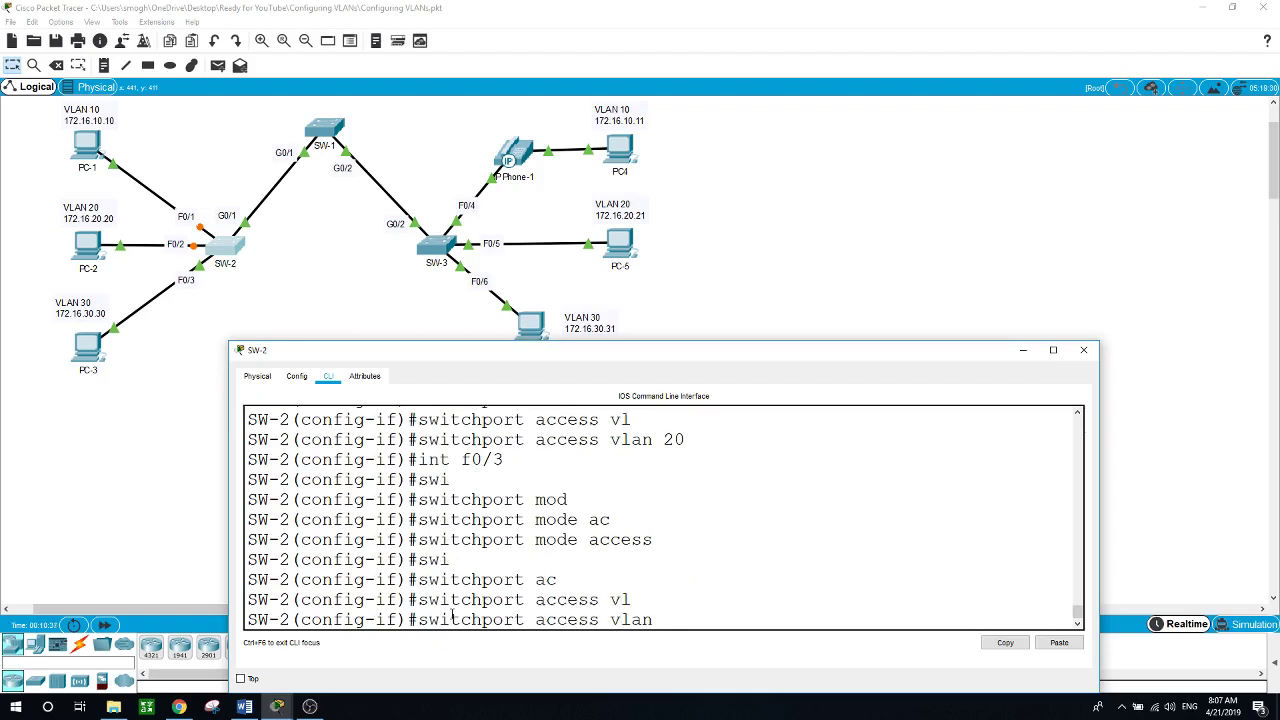
type("30")
key("Return")
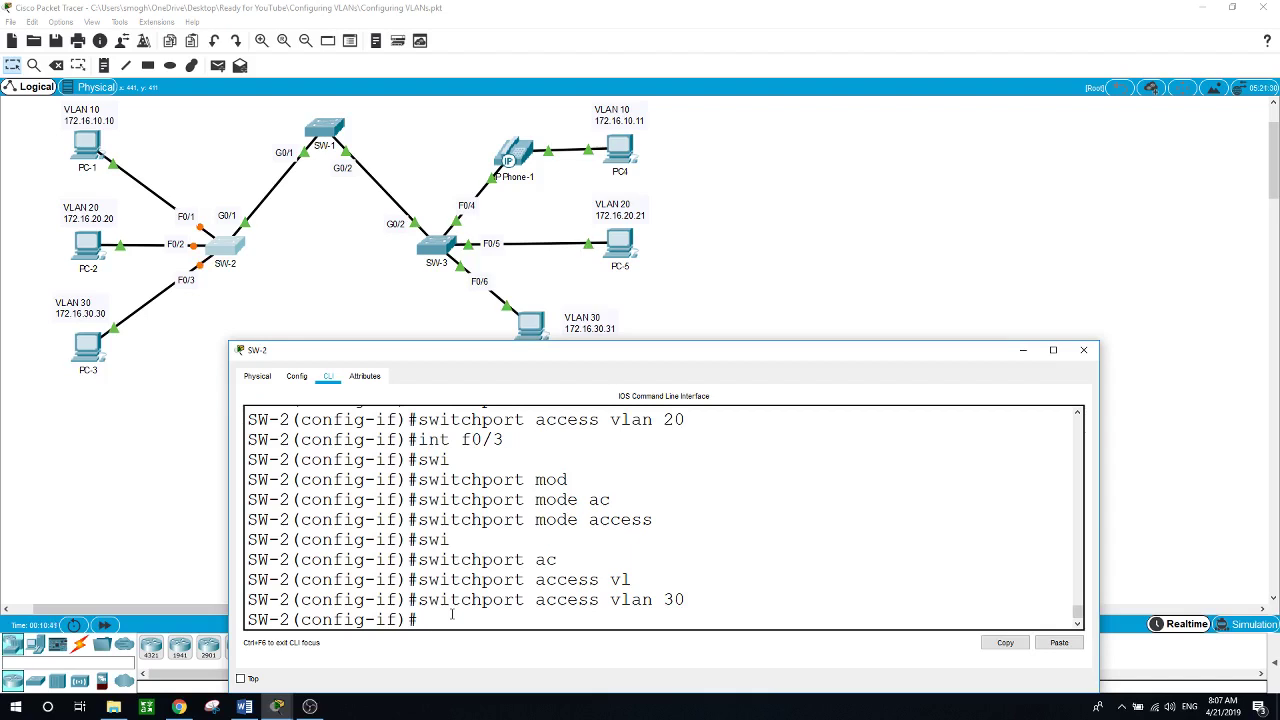
Step: Open the SW-3 command line, enter global configuration mode and set interface f0/4 to switchport access mode
left_click(441, 234)
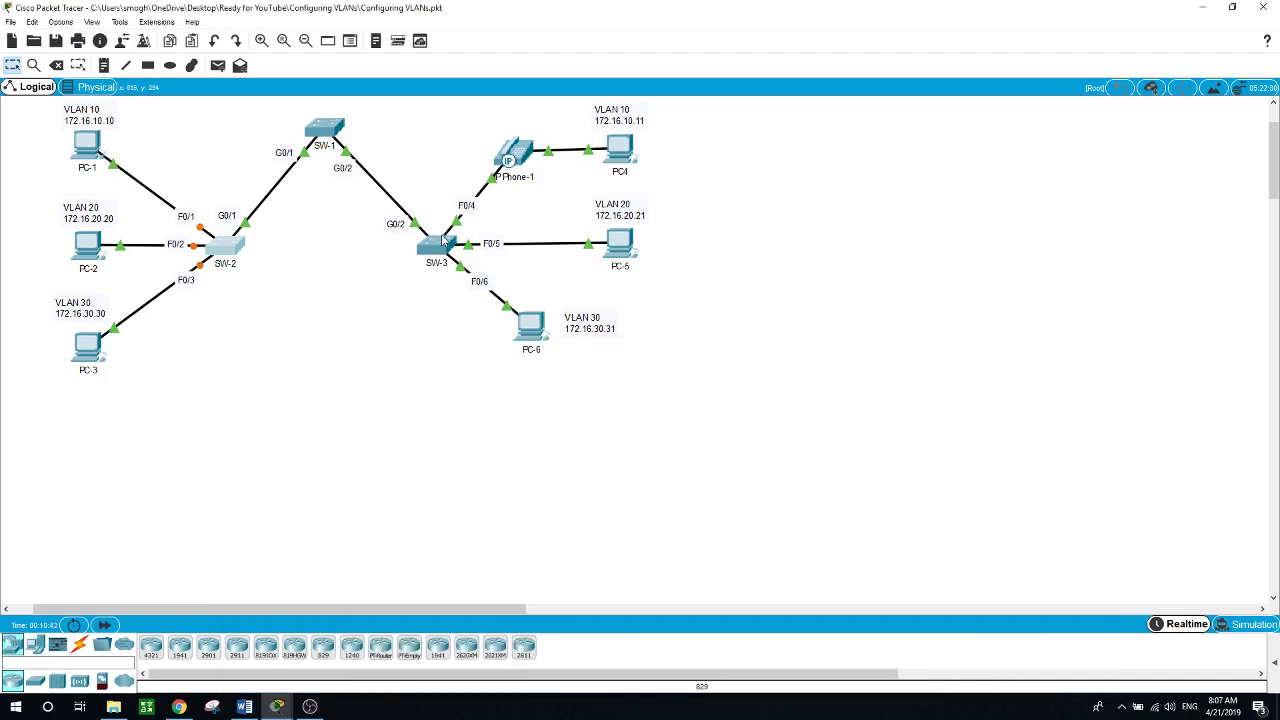
left_click(446, 246)
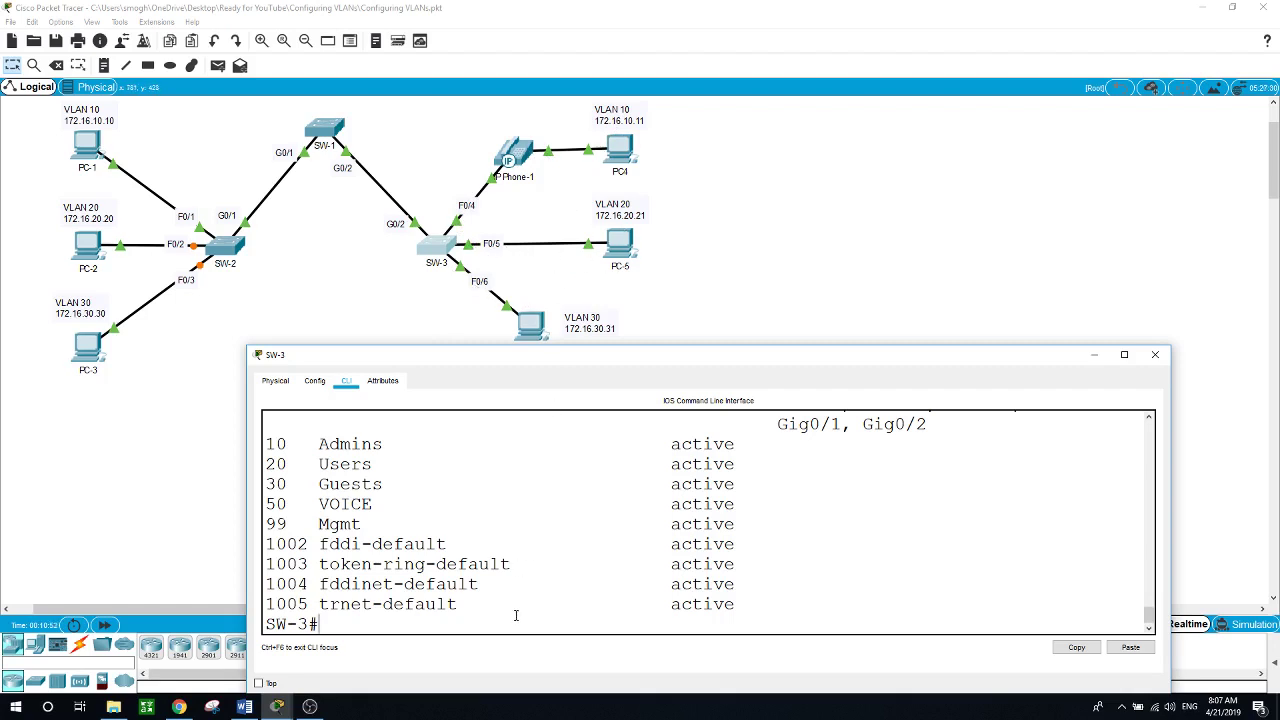
type("conf t")
key("Return")
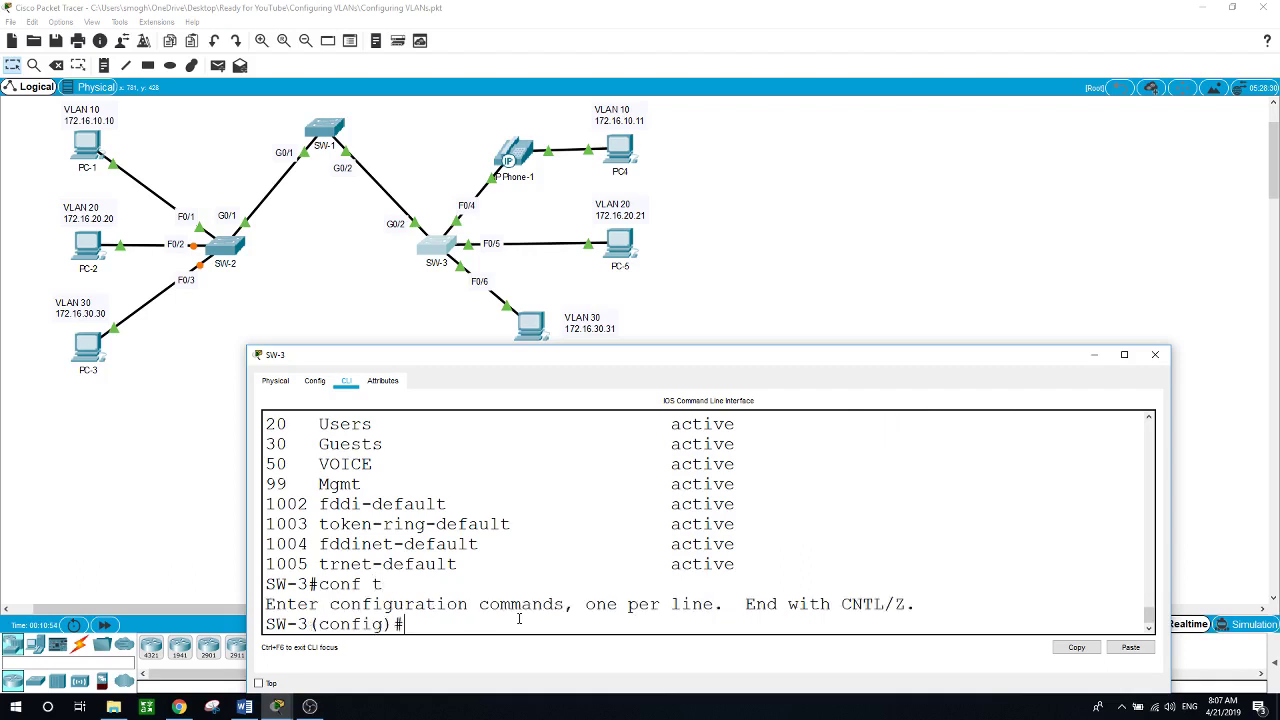
type("int f0/4")
key("Return")
type("swi")
key("Tab")
type("mod")
key("Tab")
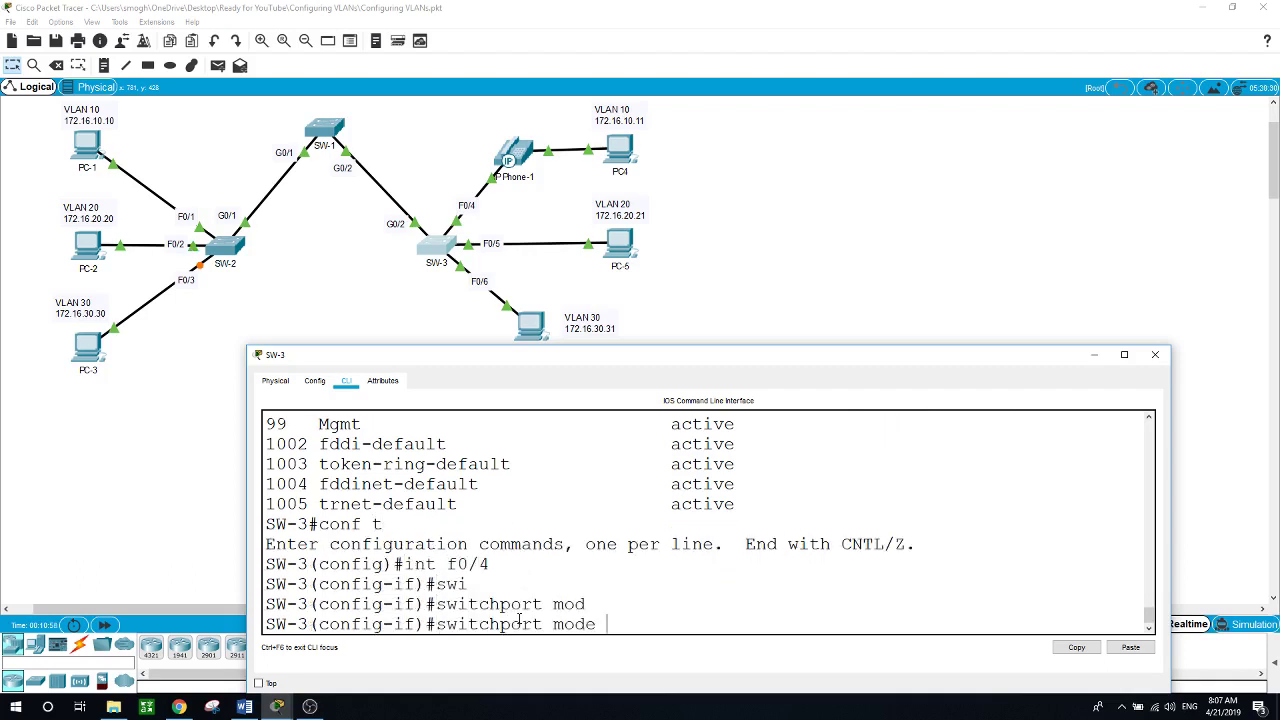
type("ac")
key("Tab")
key("Return")
Step: Assign interface f0/4 on SW-3 to access VLAN 10
type("swi")
key("Tab")
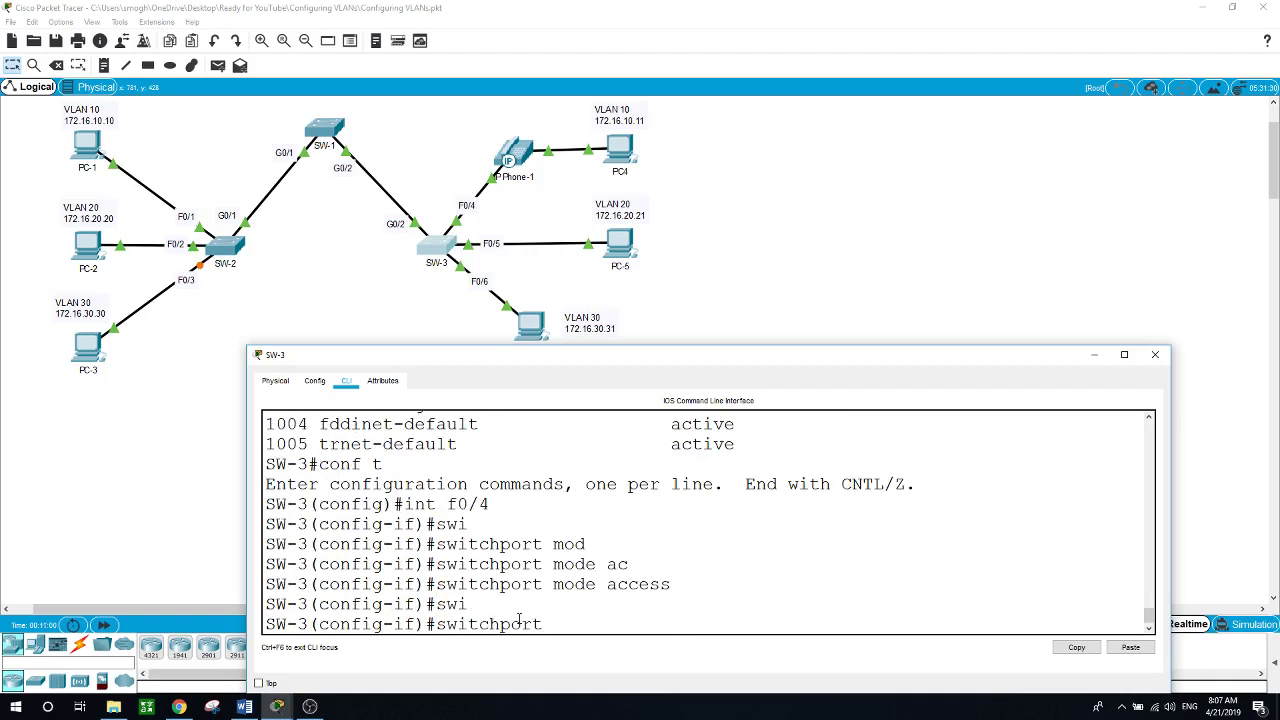
type("ac")
key("Tab")
type("vl")
key("Tab")
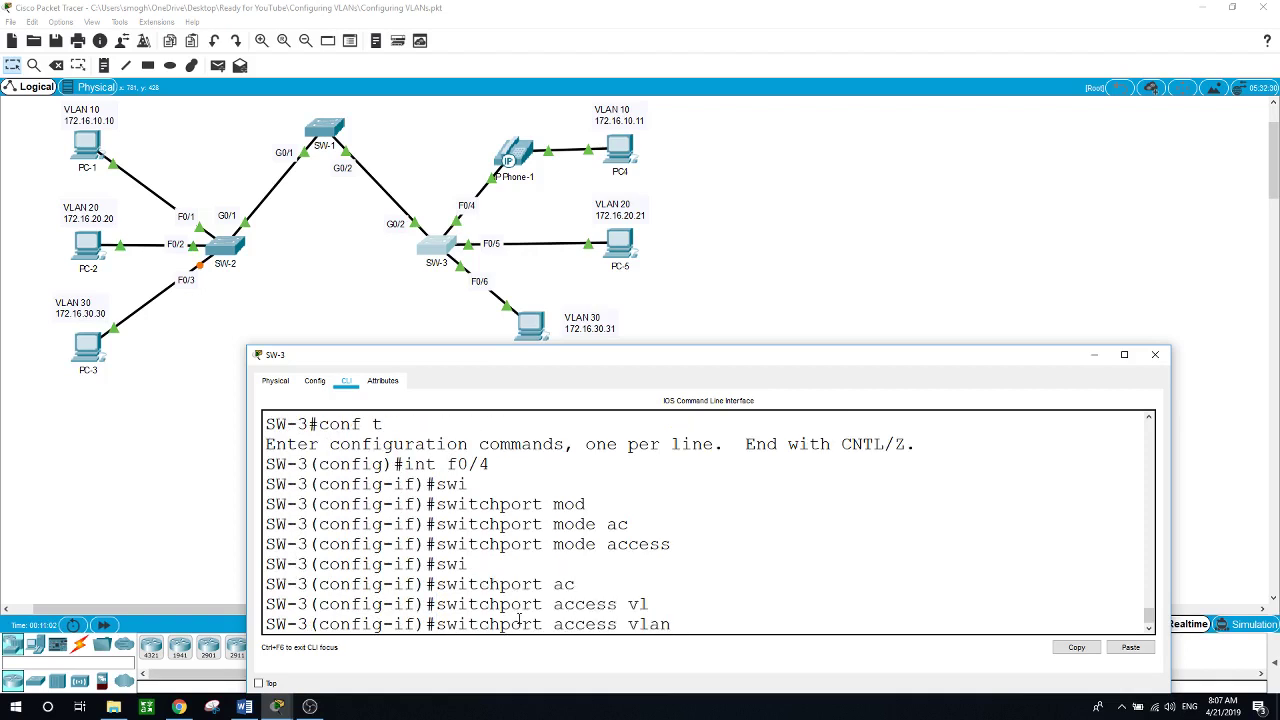
type("10")
key("Return")
Step: Enter interface f0/5 on SW-3 and set its switchport mode to access
type("int f")
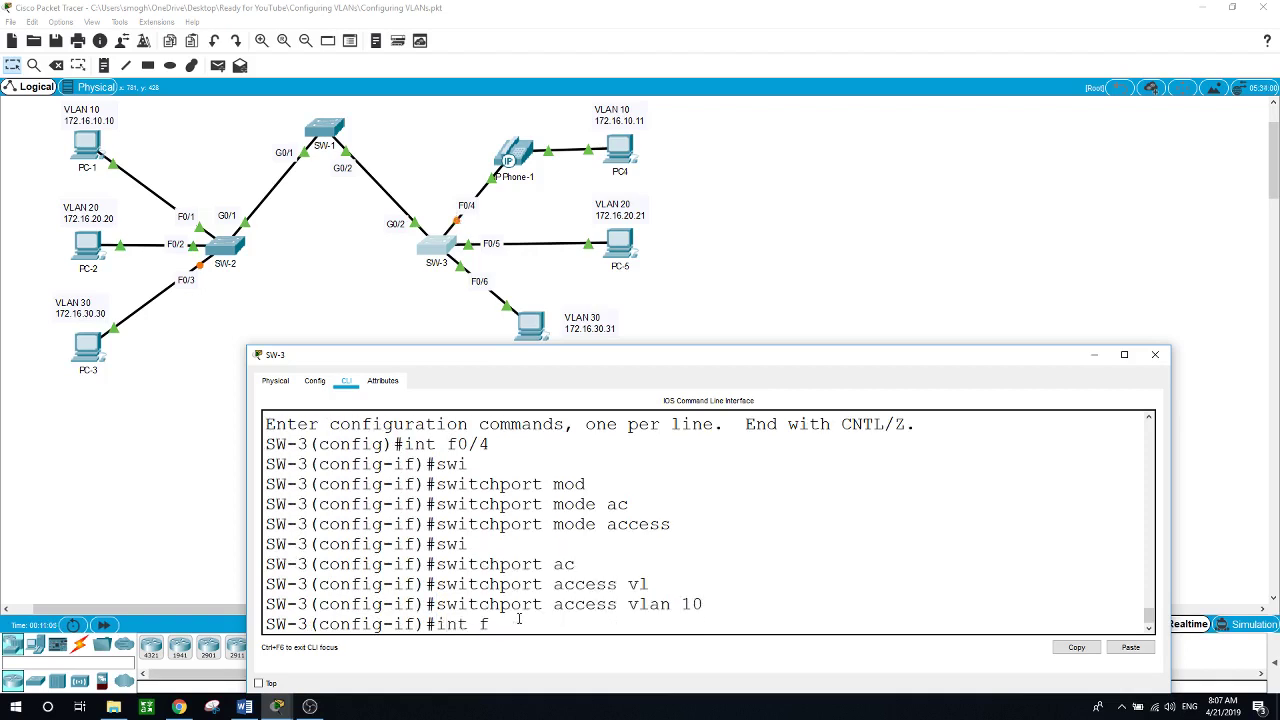
type("0/5")
key("Return")
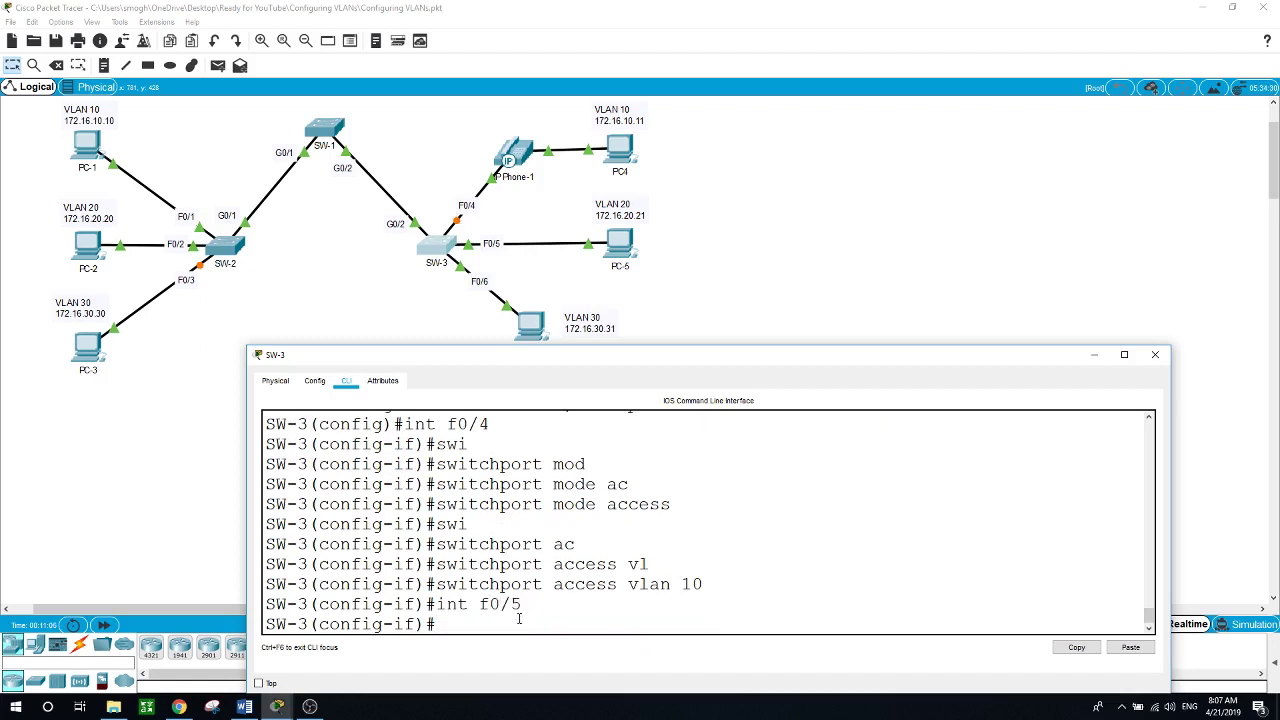
type("swi")
key("Tab")
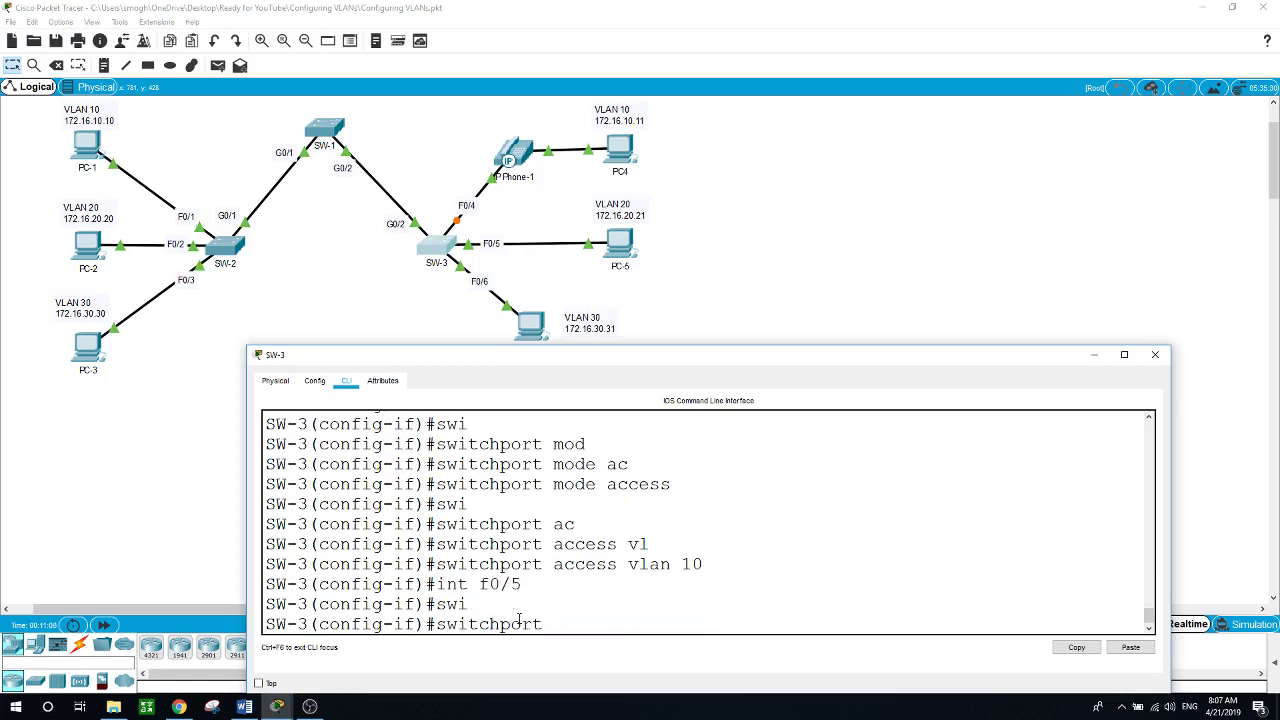
type("mo")
key("Tab")
type("ac")
key("Tab")
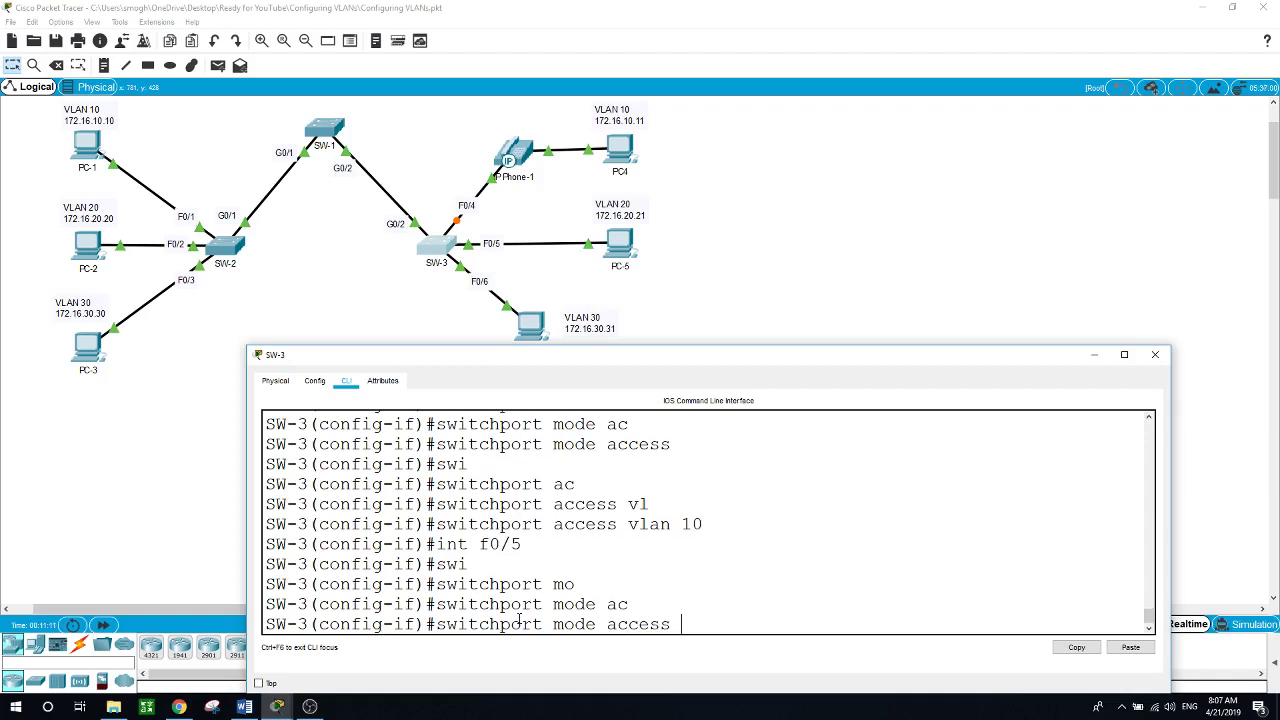
key("Return")
Step: Assign interface f0/5 on SW-3 to access VLAN 20
type("swi")
key("Tab")
type("ac")
key("Tab")
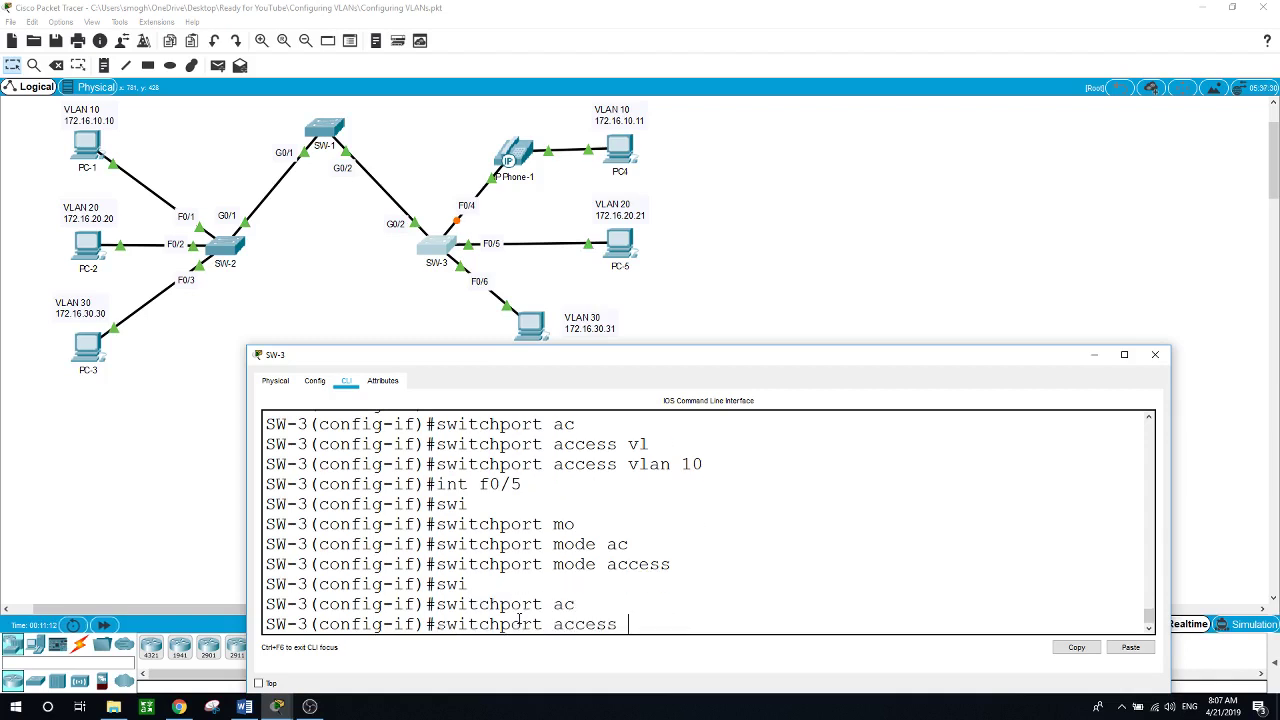
type("v")
key("Tab")
type("20")
key("Return")
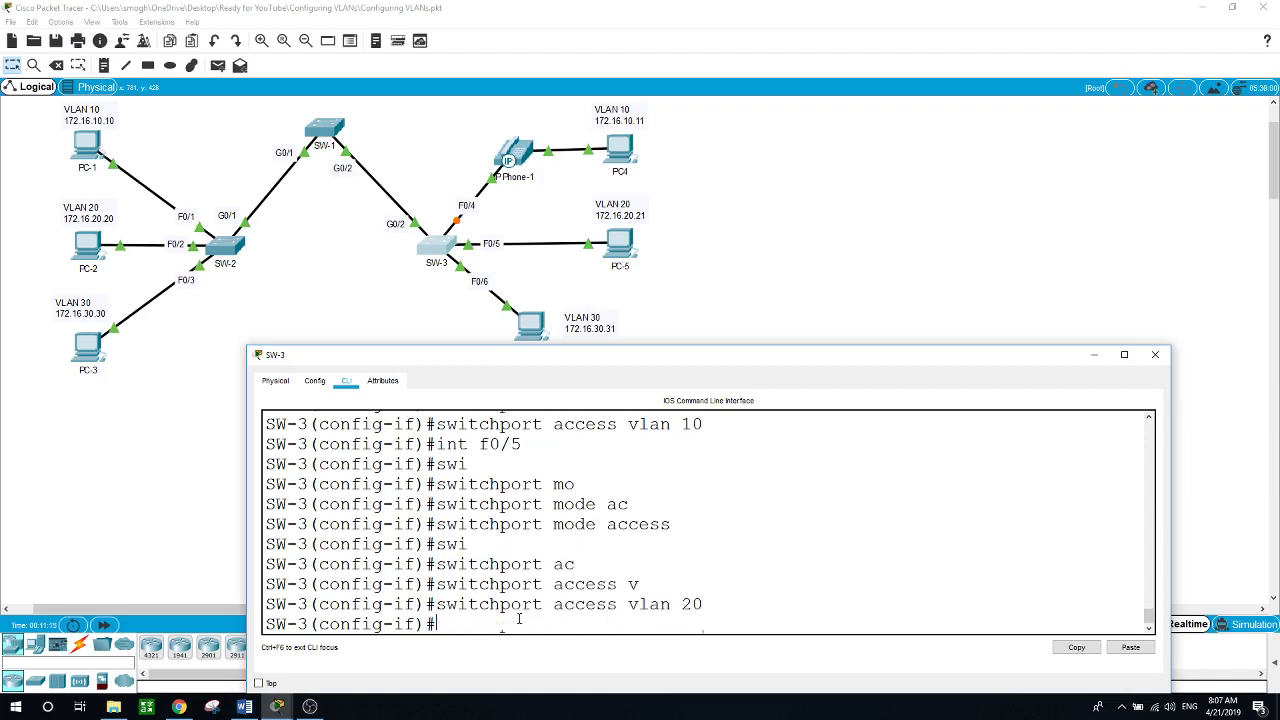
Step: Enter interface f0/6 on SW-3 and set its switchport mode to access
type("int f0/6")
key("Return")
type("swi")
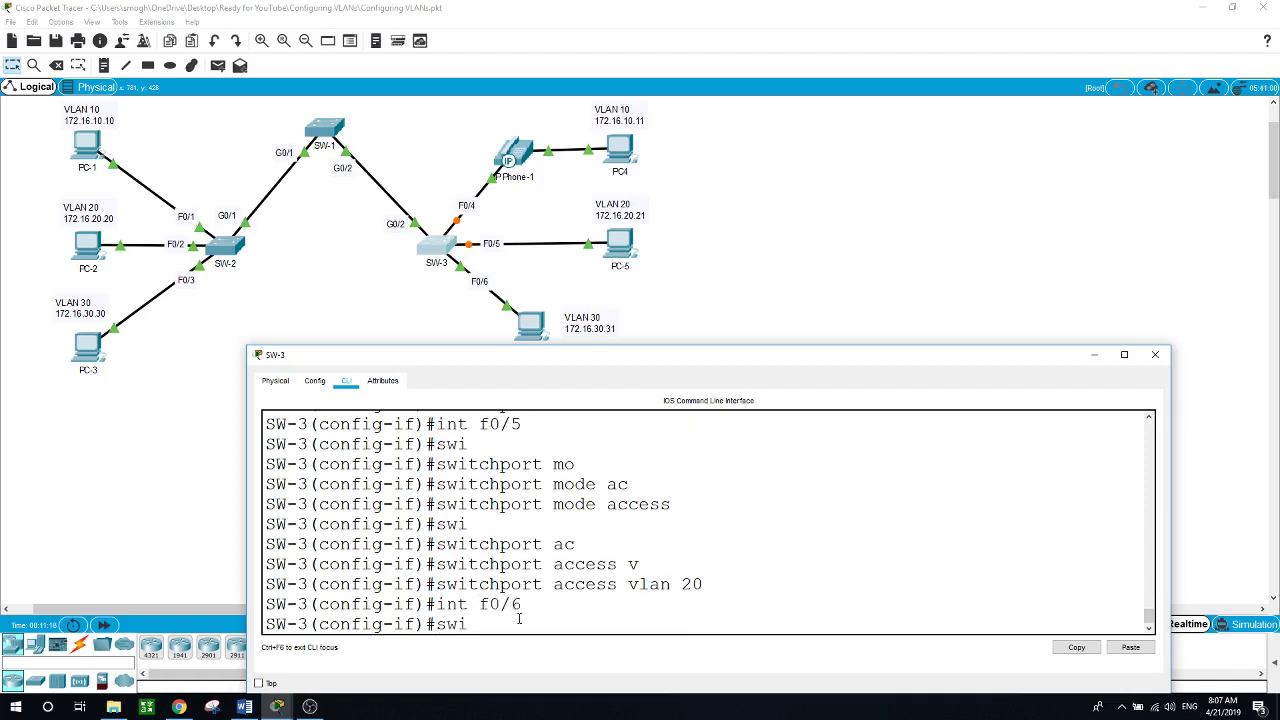
key("Tab")
type("mo")
key("Tab")
type("ac")
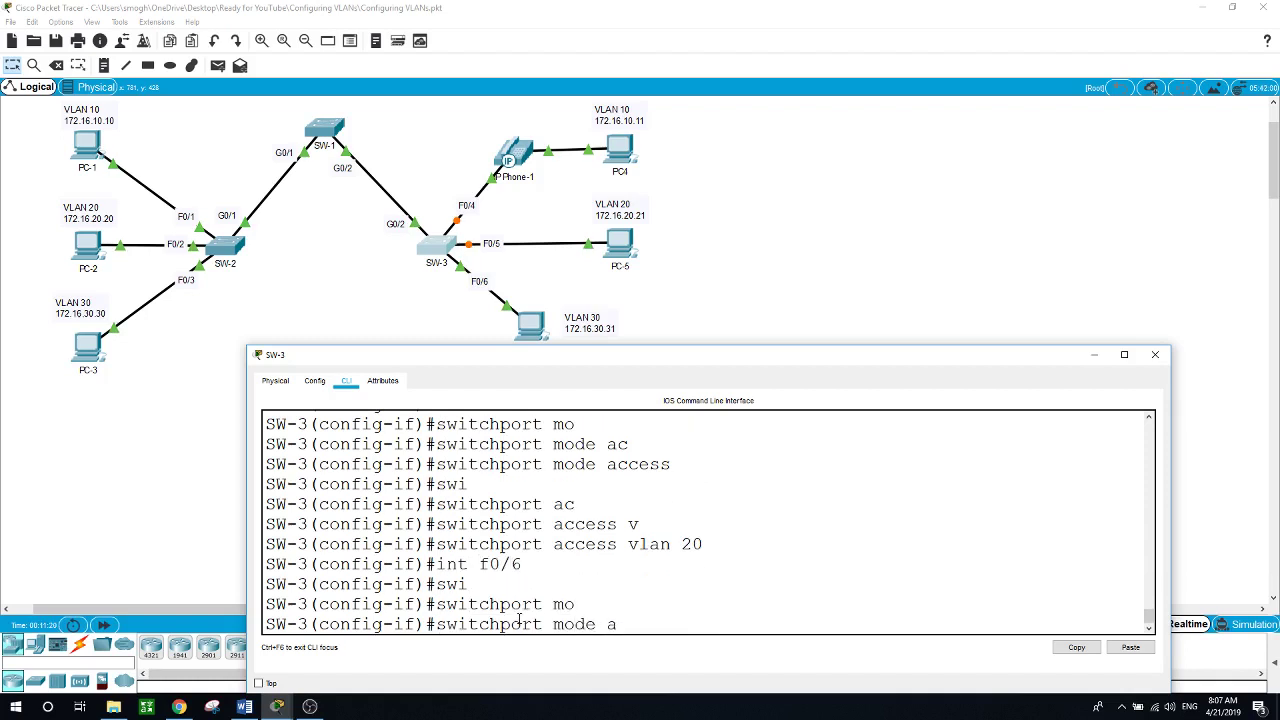
key("Tab")
key("Return")
Step: Assign interface f0/6 on SW-3 to access VLAN 30 and return to the topology
type("swi")
key("Tab")
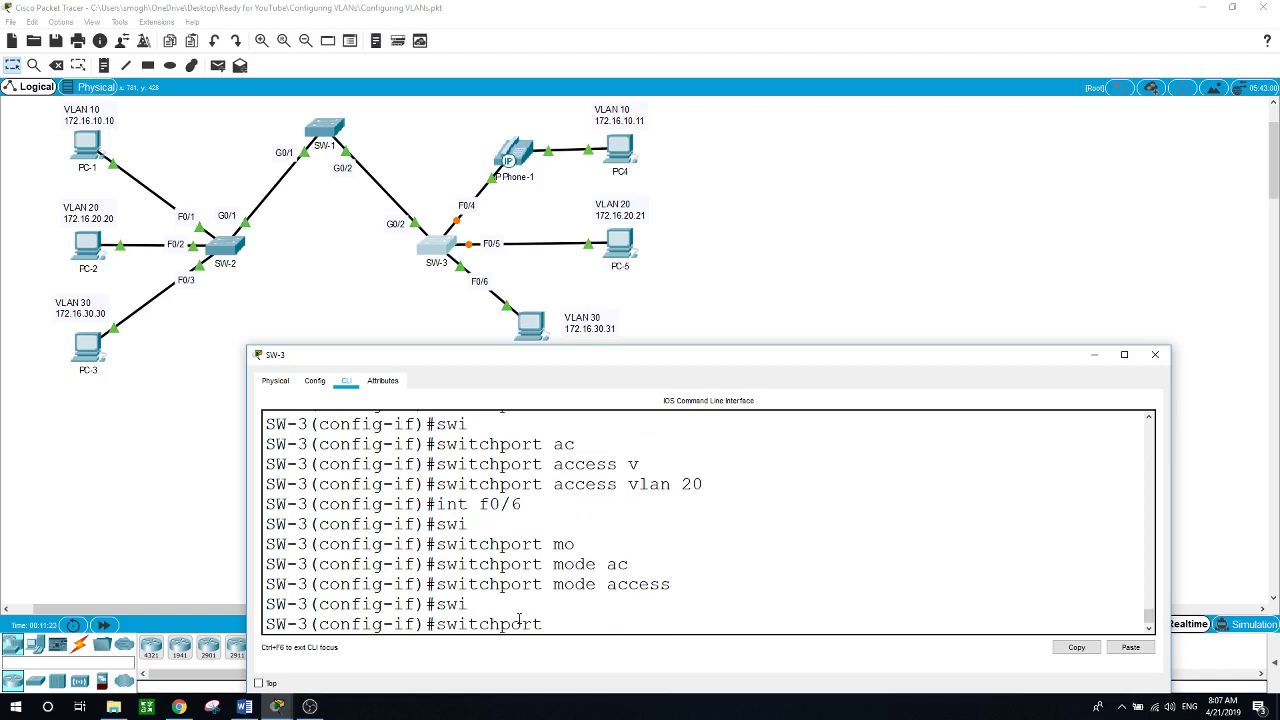
type("ac")
key("Tab")
type("v")
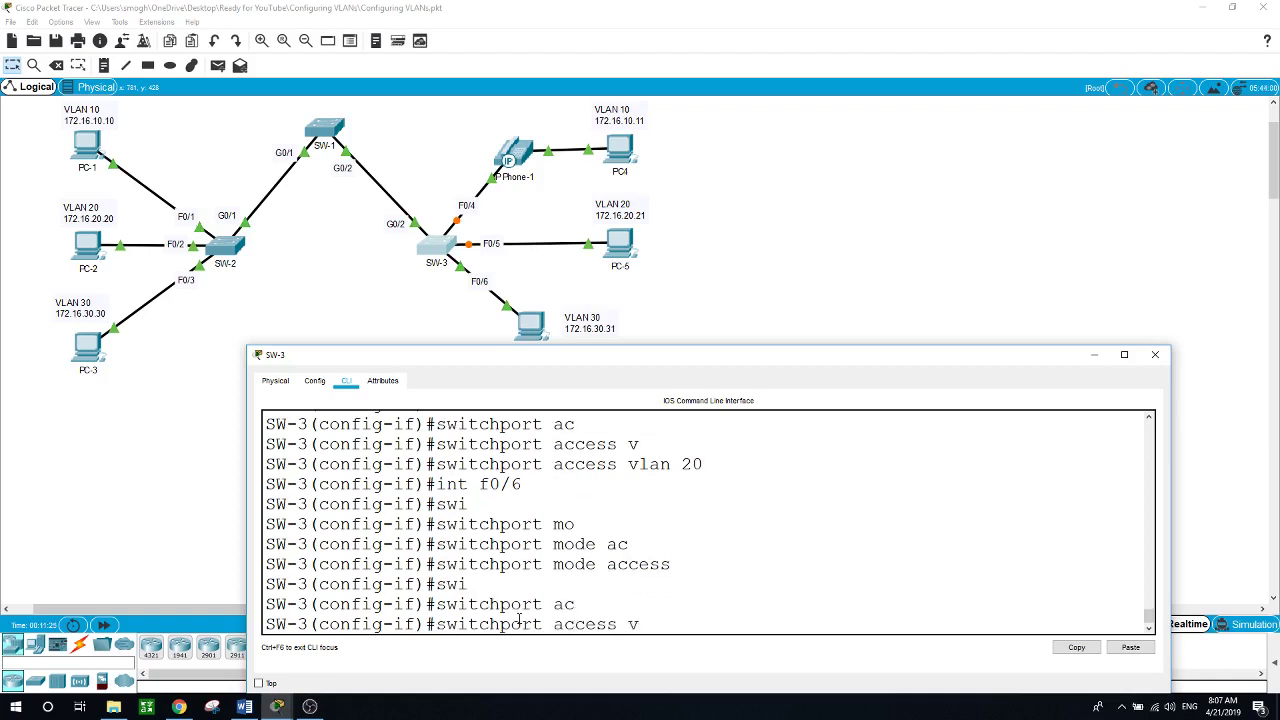
key("Tab")
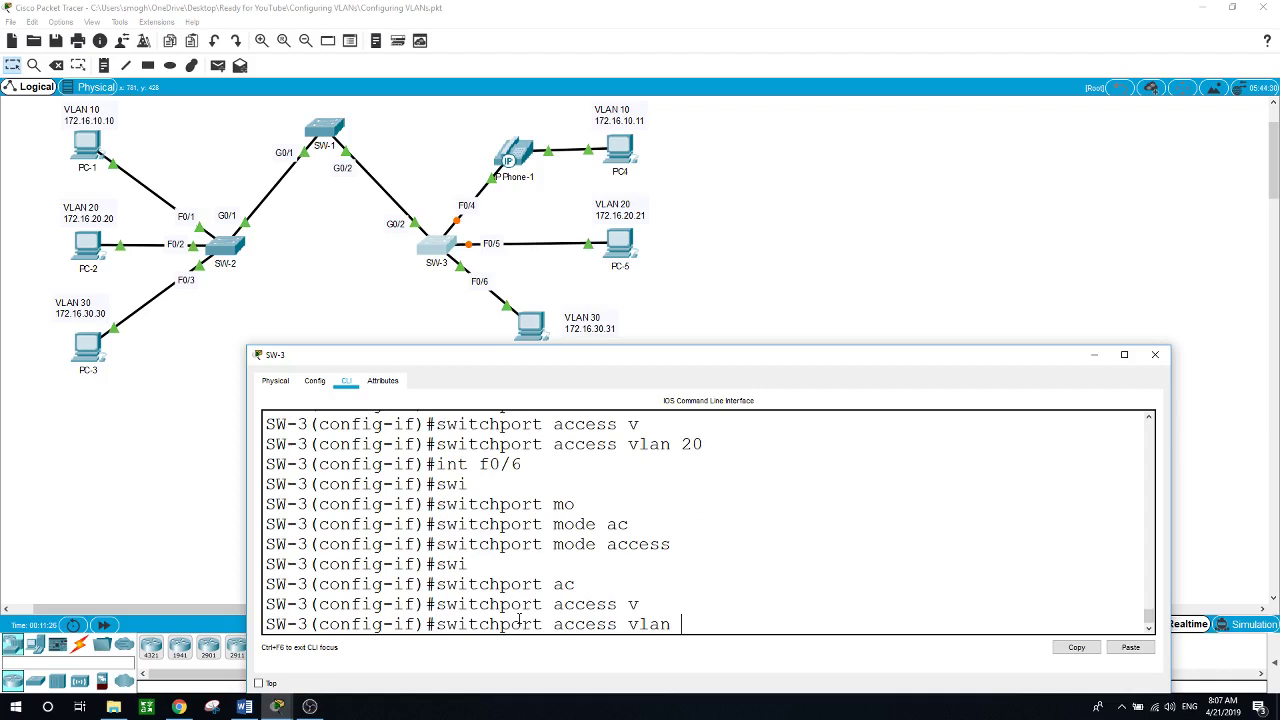
type("30")
key("Return")
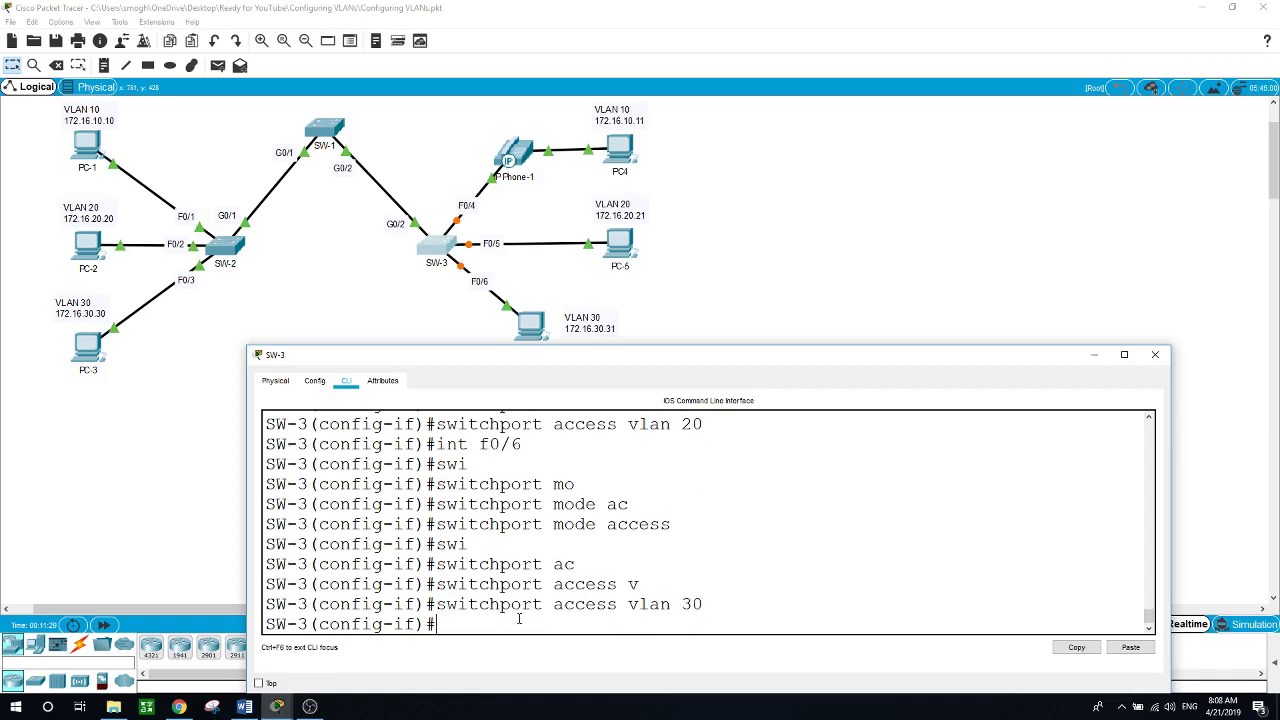
left_click(349, 293)
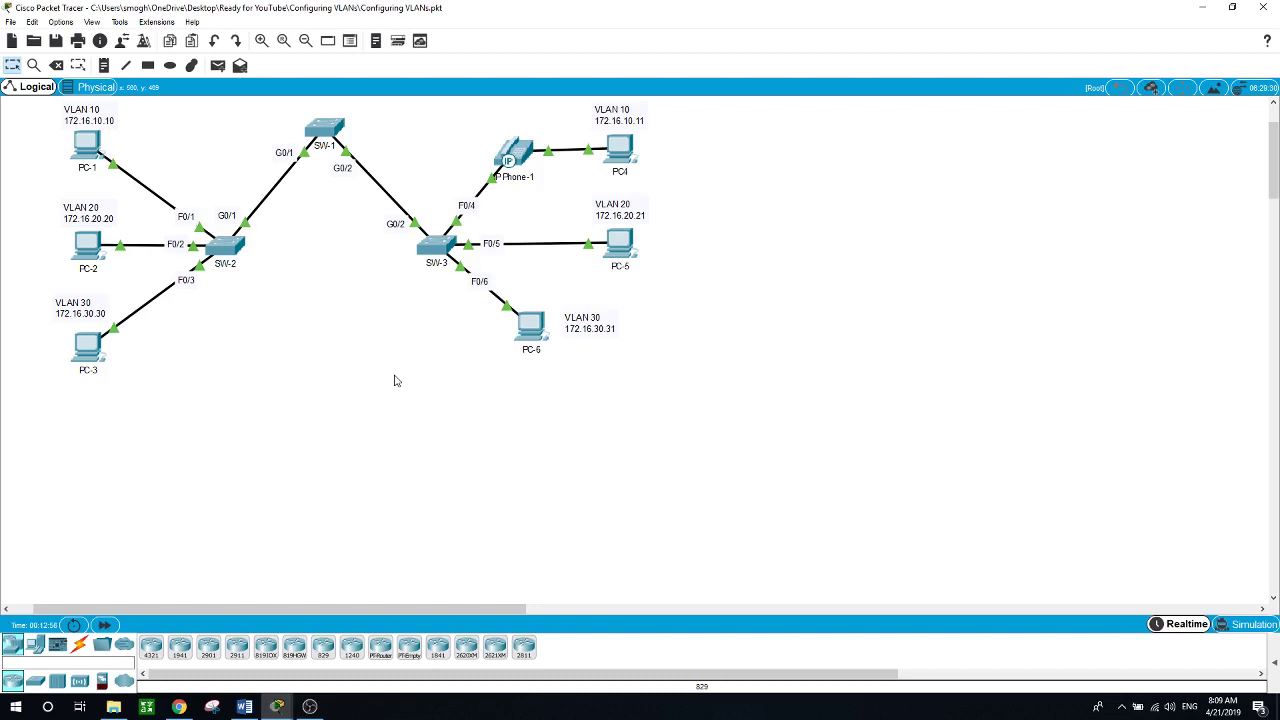
Step: Reopen the SW-3 command line and set interface f0/4 to trust CoS with mls qos trust cos
left_click(438, 254)
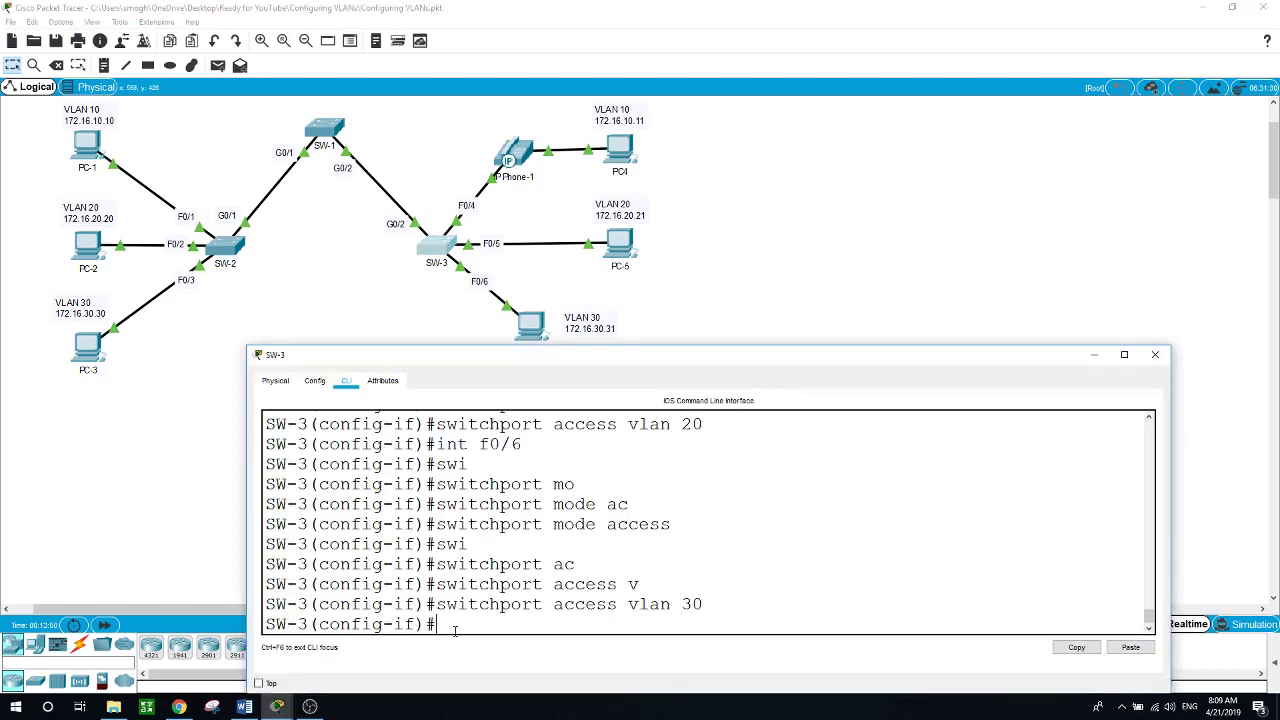
type("int f0/4")
key("Return")
type("ml")
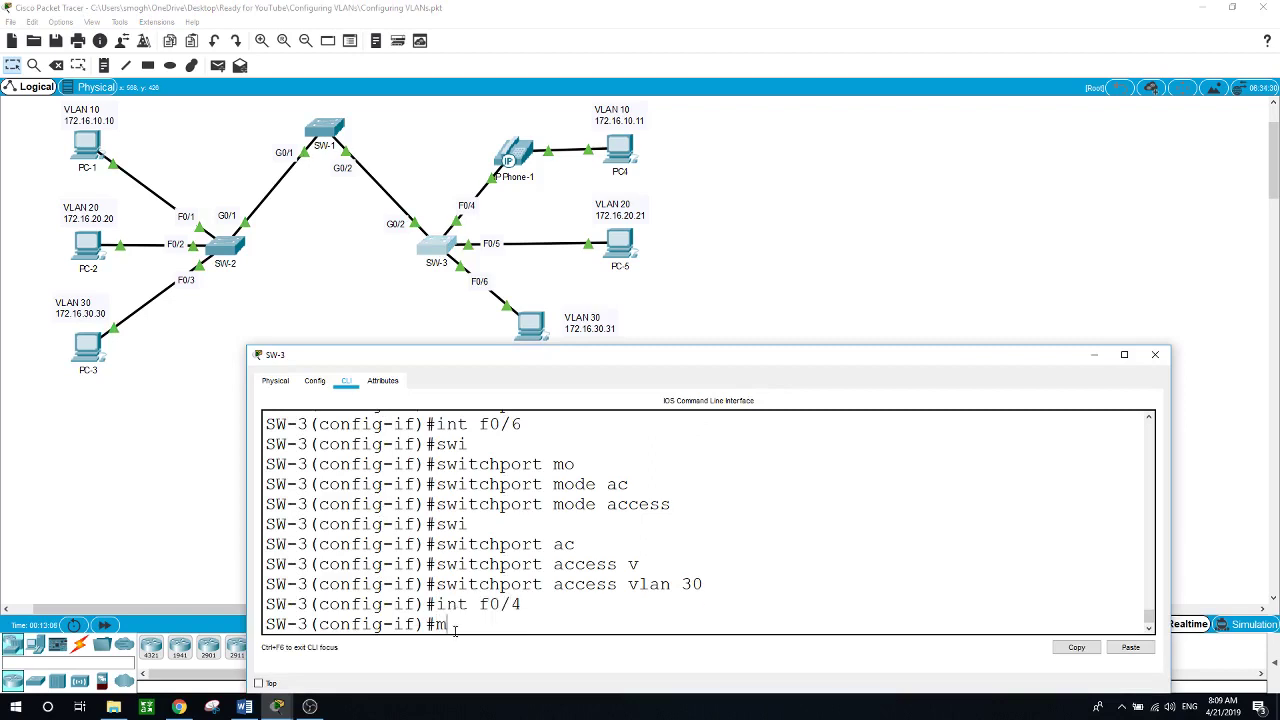
type("s ?")
key("Tab")
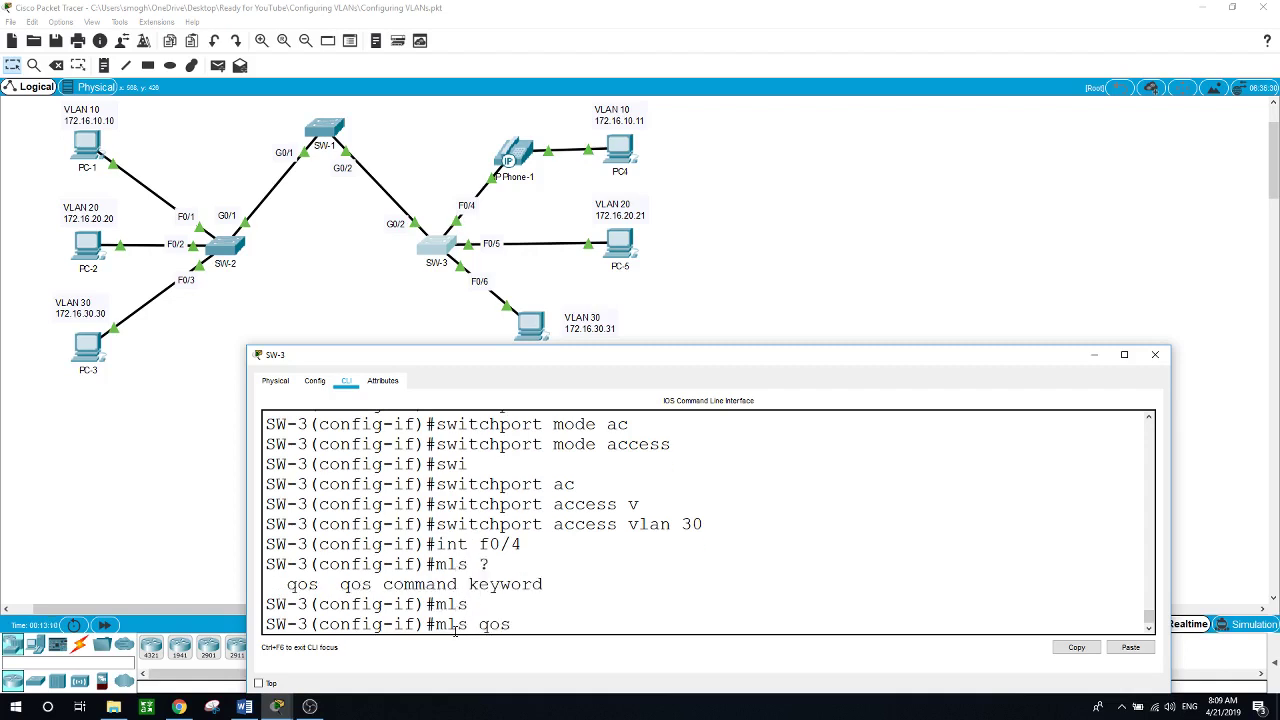
type("?")
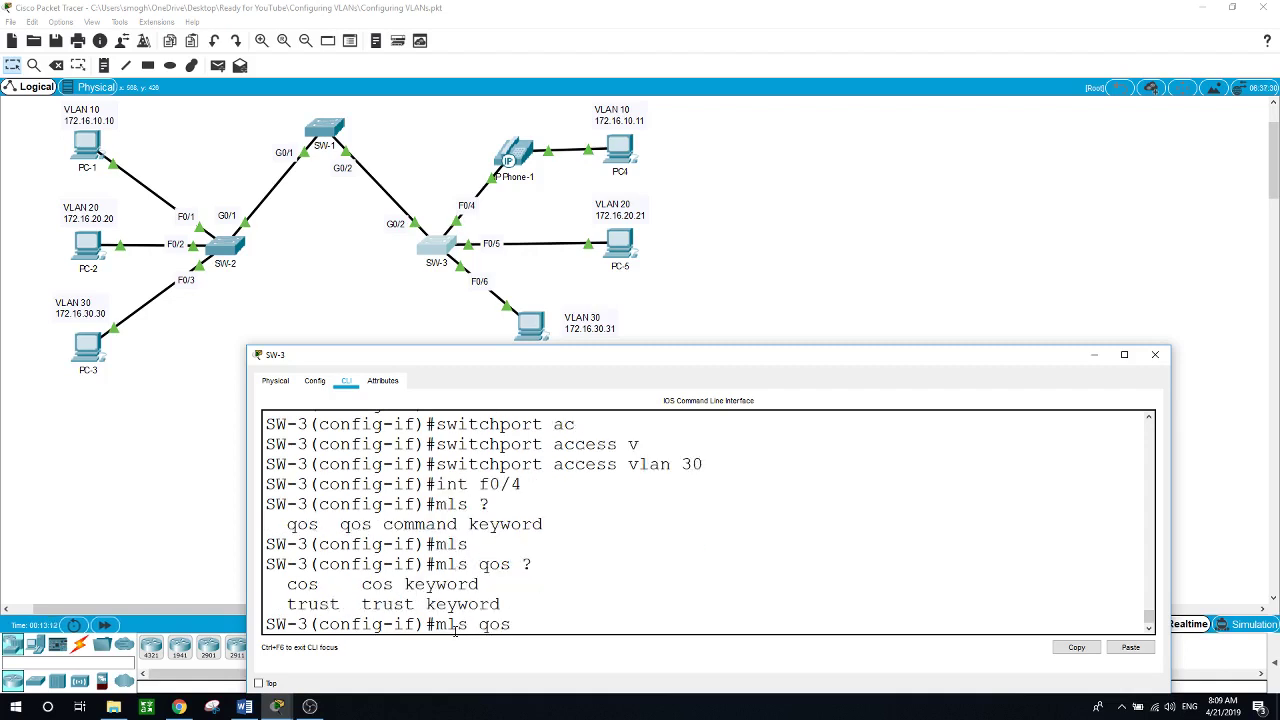
type("tr")
key("Tab")
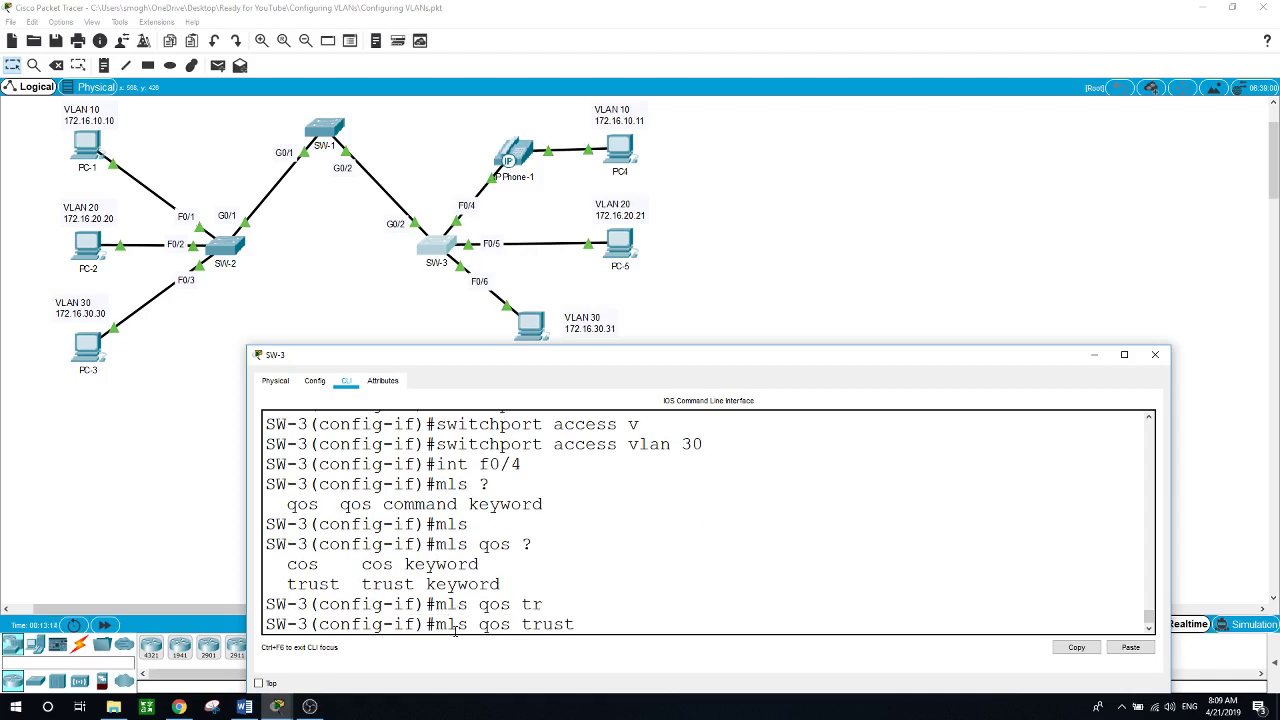
type("co")
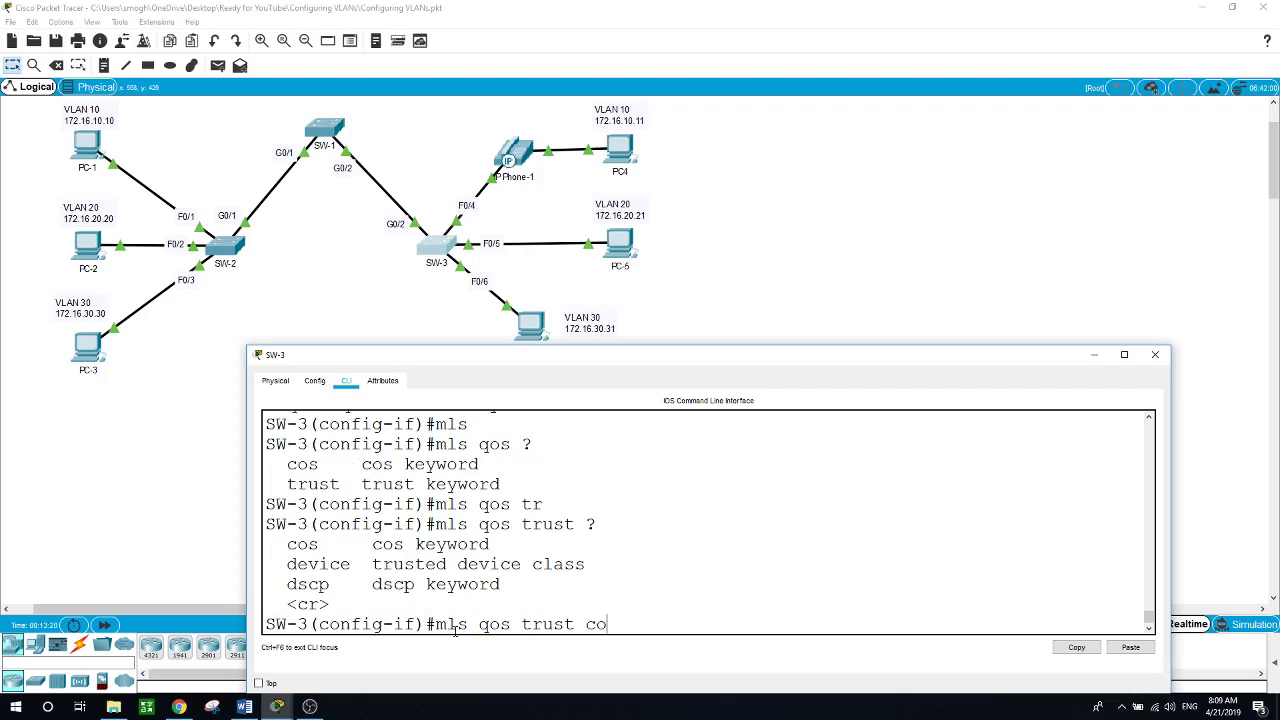
key("Tab")
key("Return")
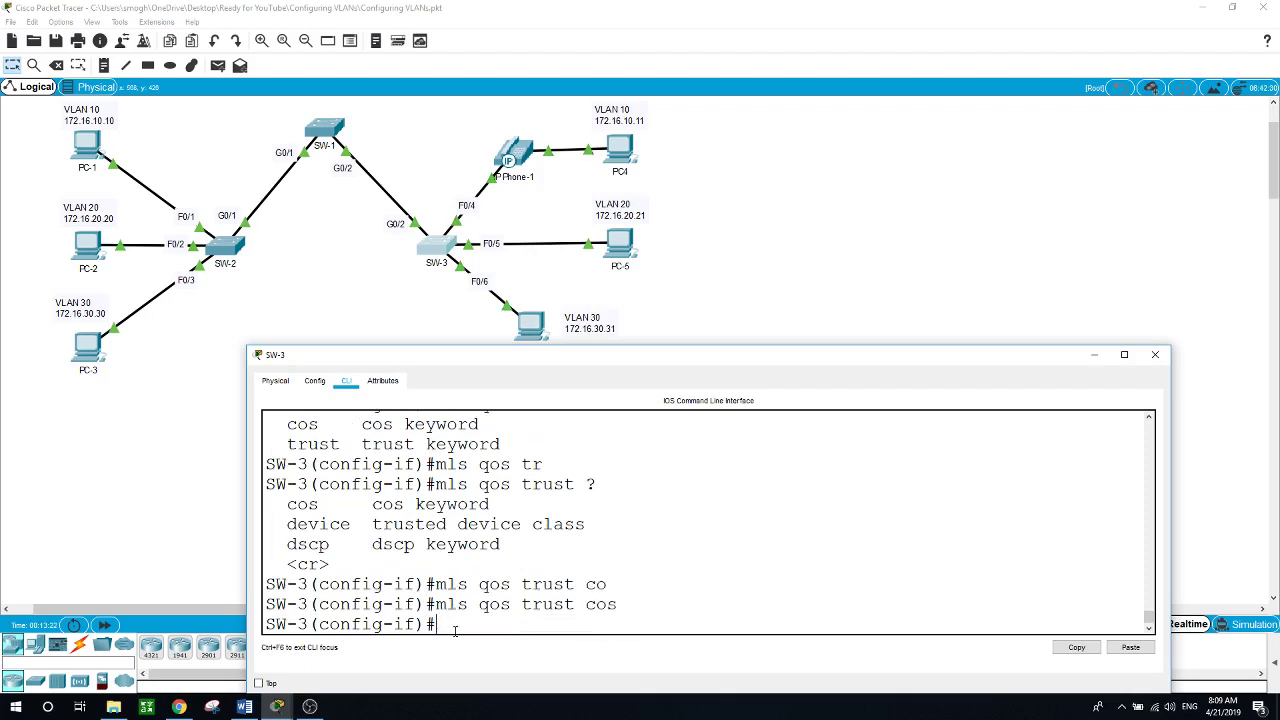
Step: Set the switchport voice VLAN of interface f0/4 on SW-3 to 50
type("swi")
key("Tab")
type("?")
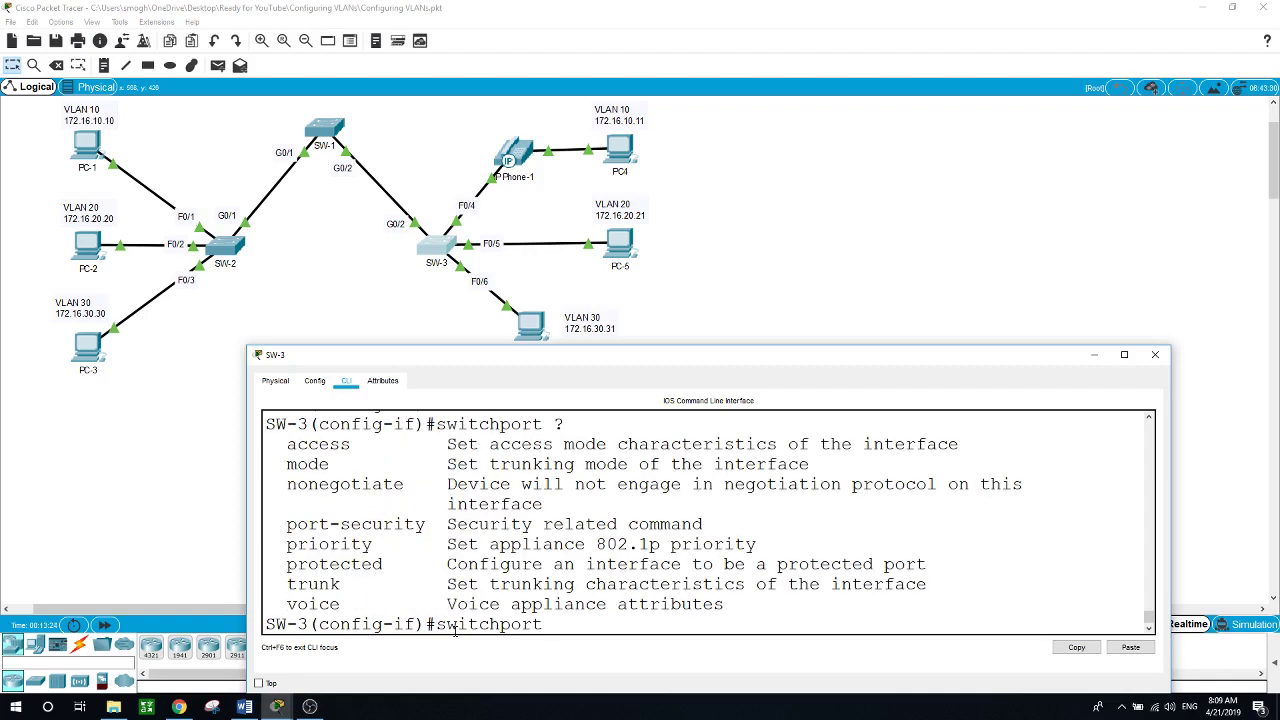
type("voice ?")
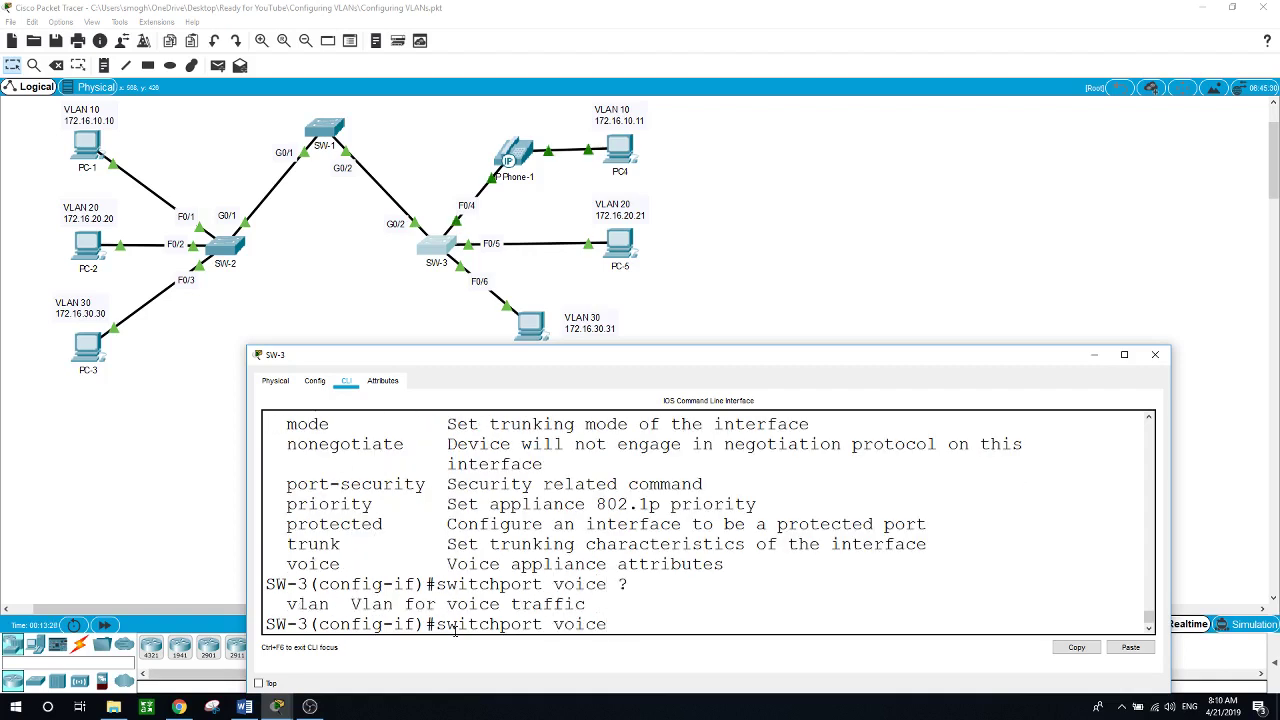
type("vl")
key("Tab")
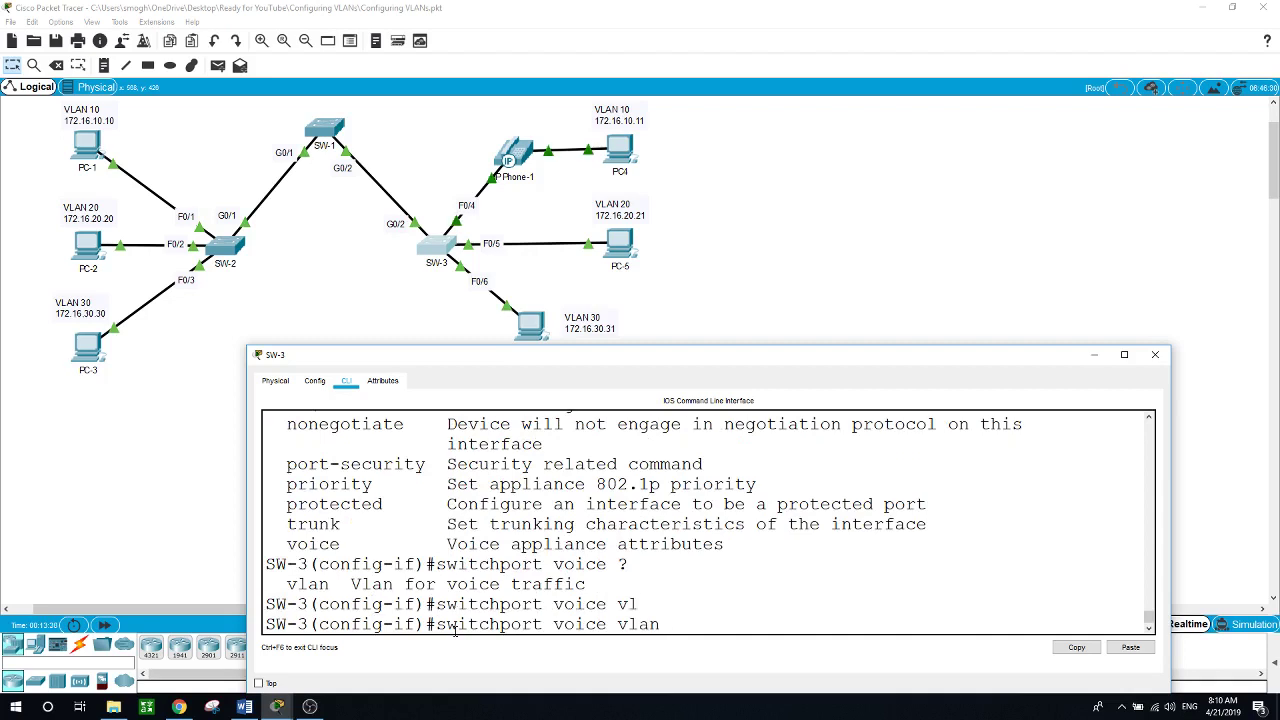
key("Return")
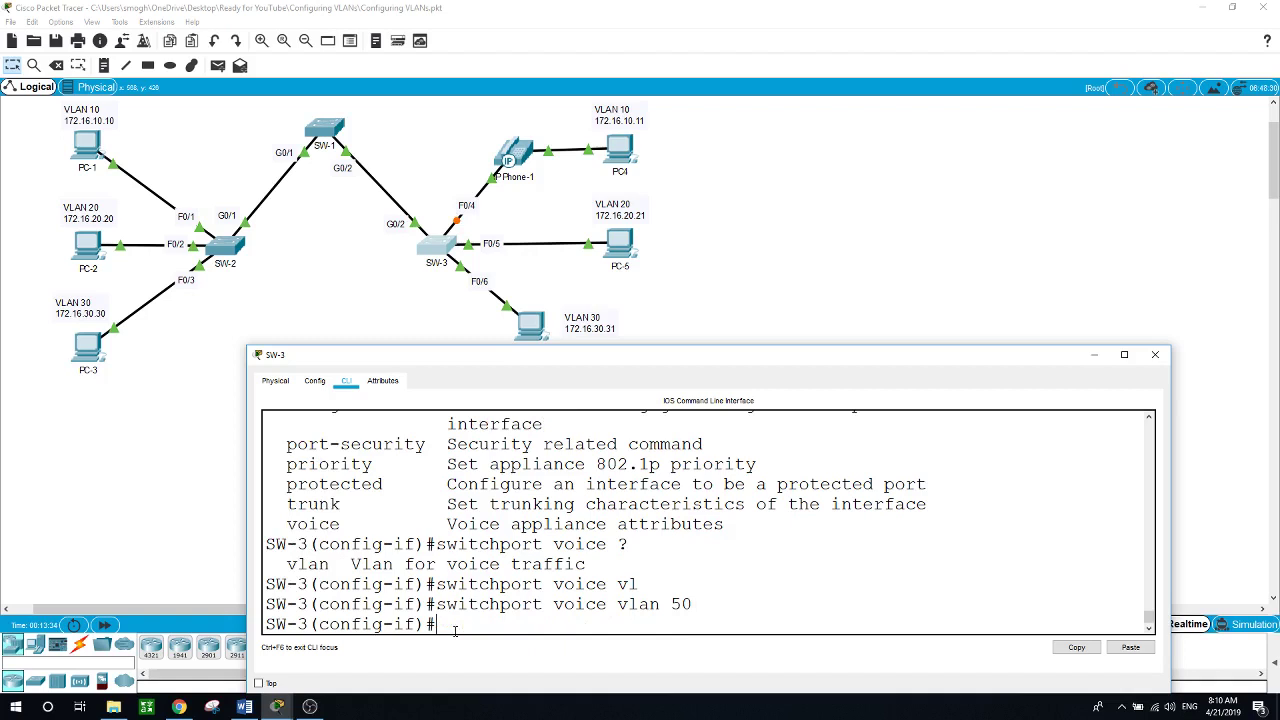
Step: Exit configuration mode on SW-3 and run show vlan brief
type("exit")
key("Return")
key("Return")
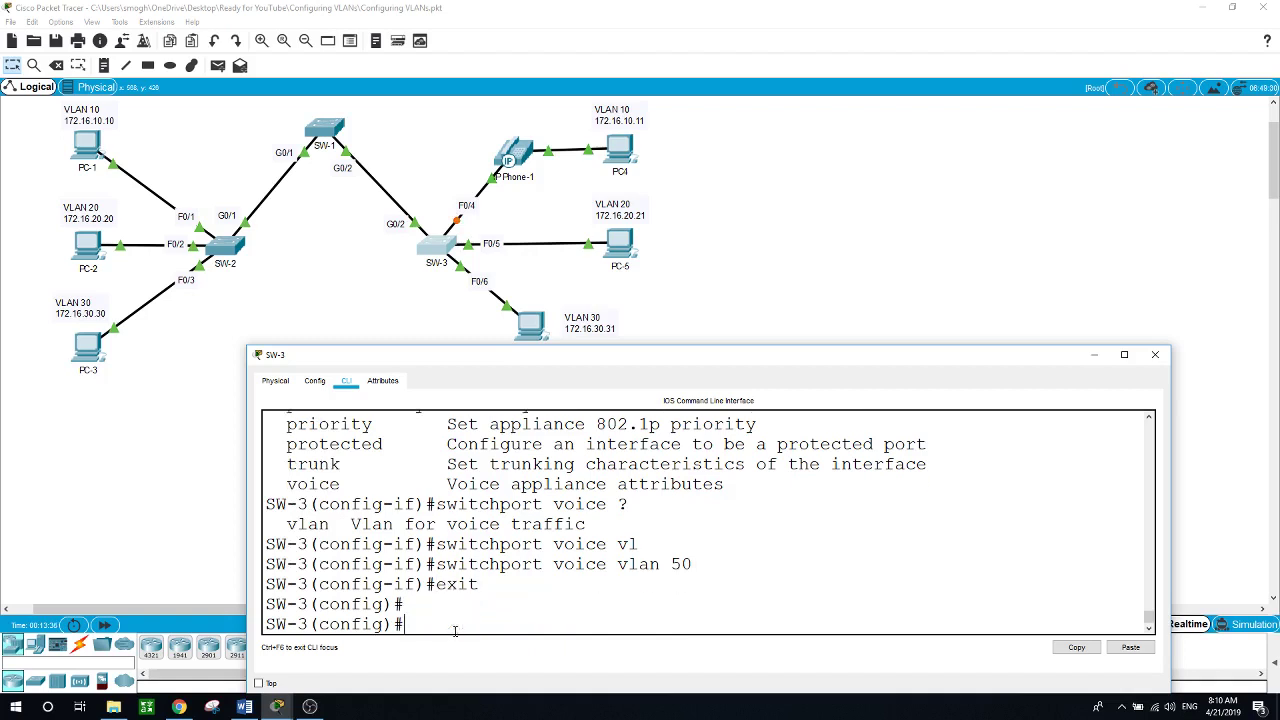
type("exit")
key("Return")
type("show ")
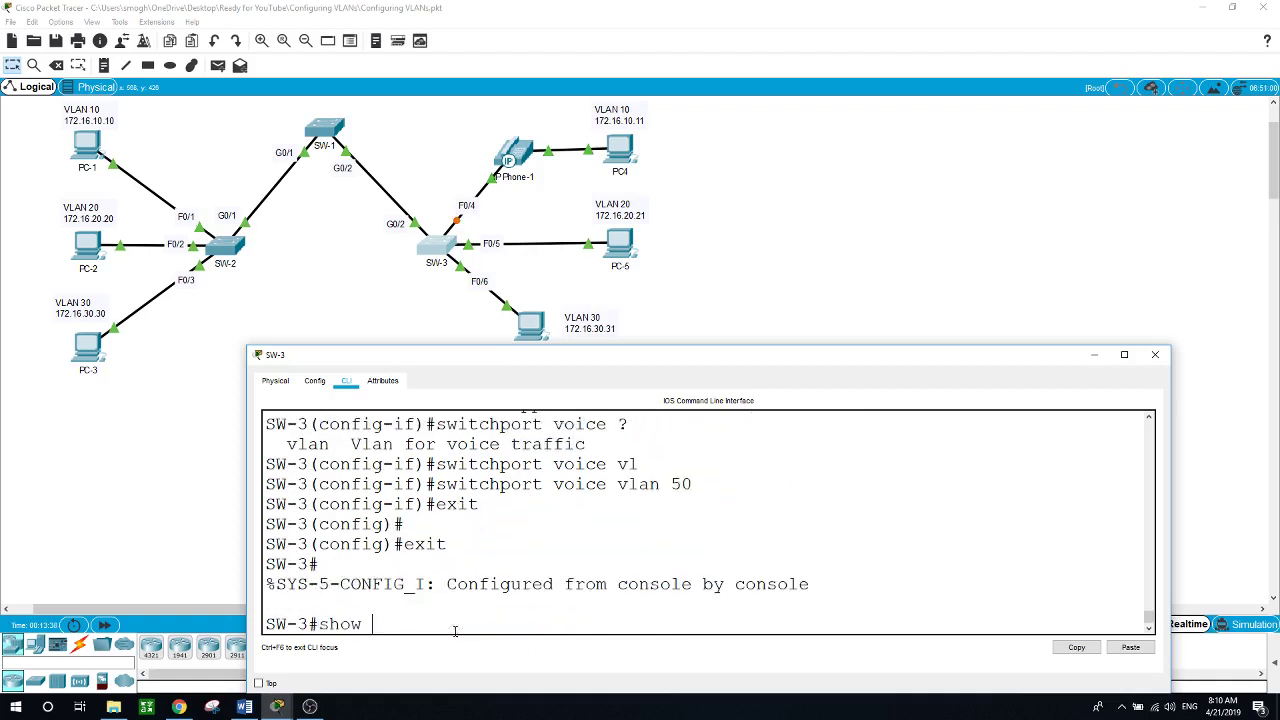
type("vlan brief")
key("Return")
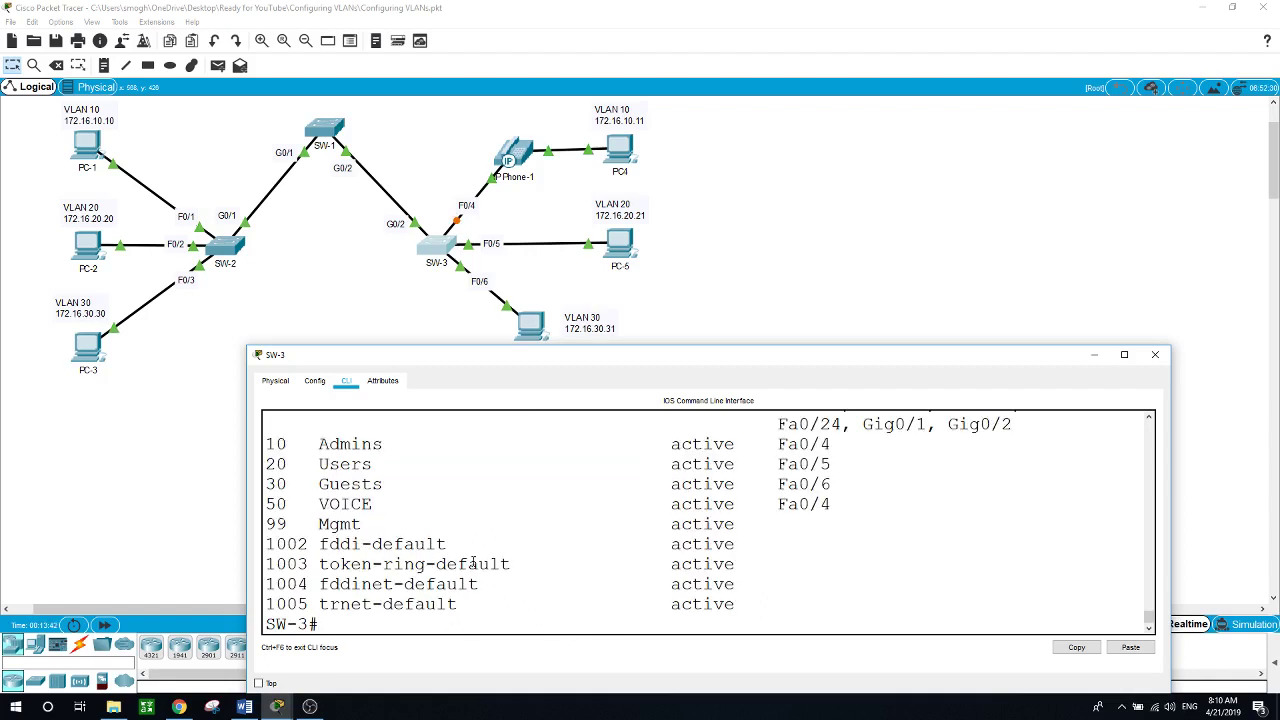
Step: Check the port assignments of VLANs 10, 20, 30 and 50 in SW-3's VLAN listing, then return to the topology
left_click_drag(266, 444, 834, 444)
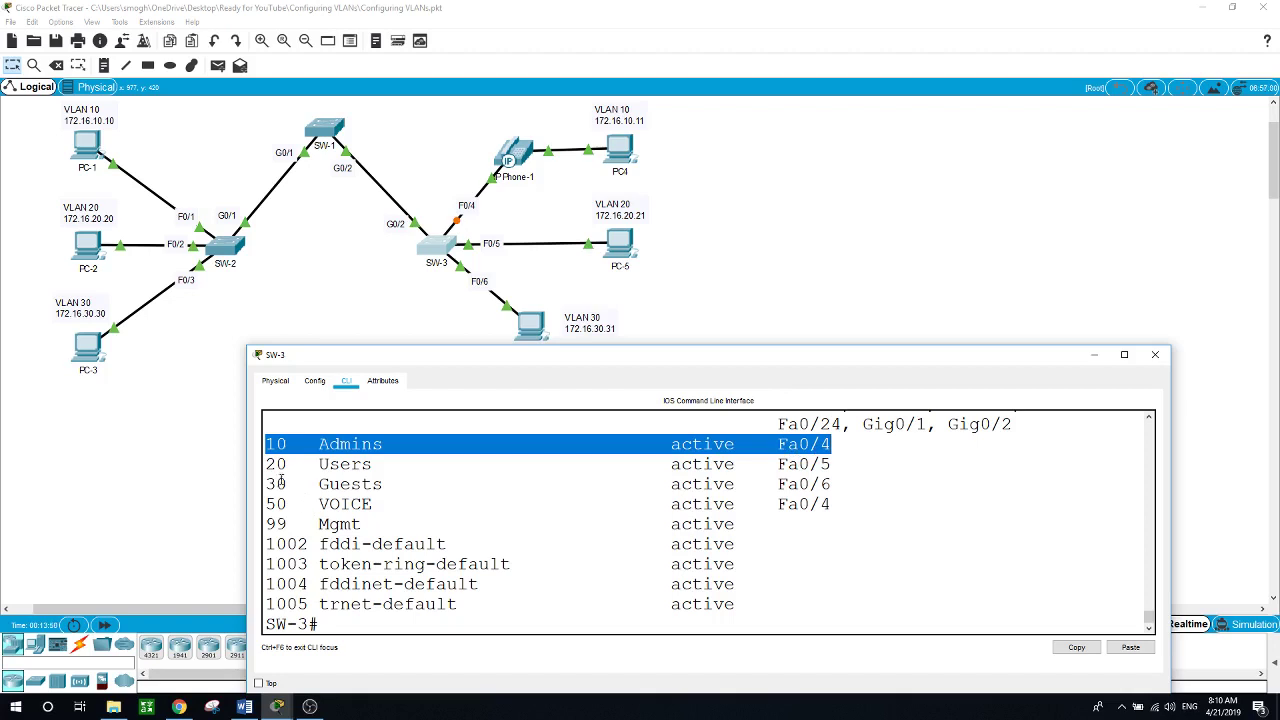
left_click_drag(274, 464, 843, 470)
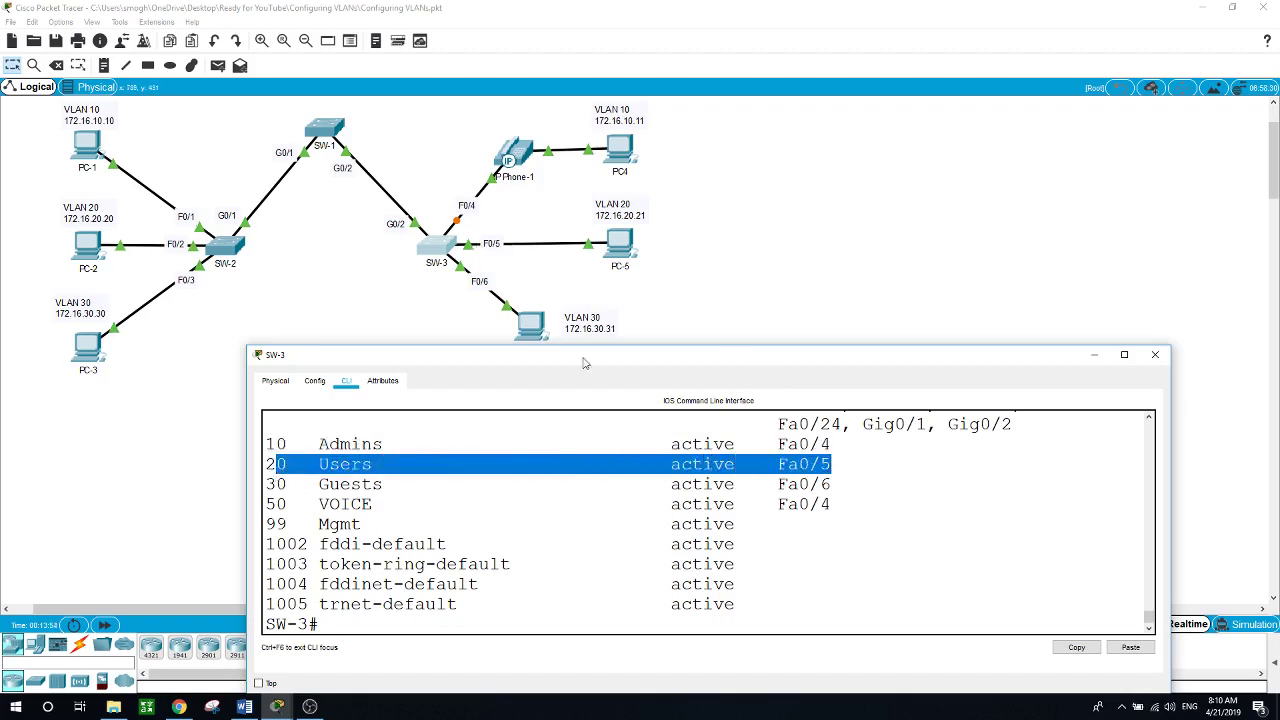
left_click_drag(266, 484, 832, 484)
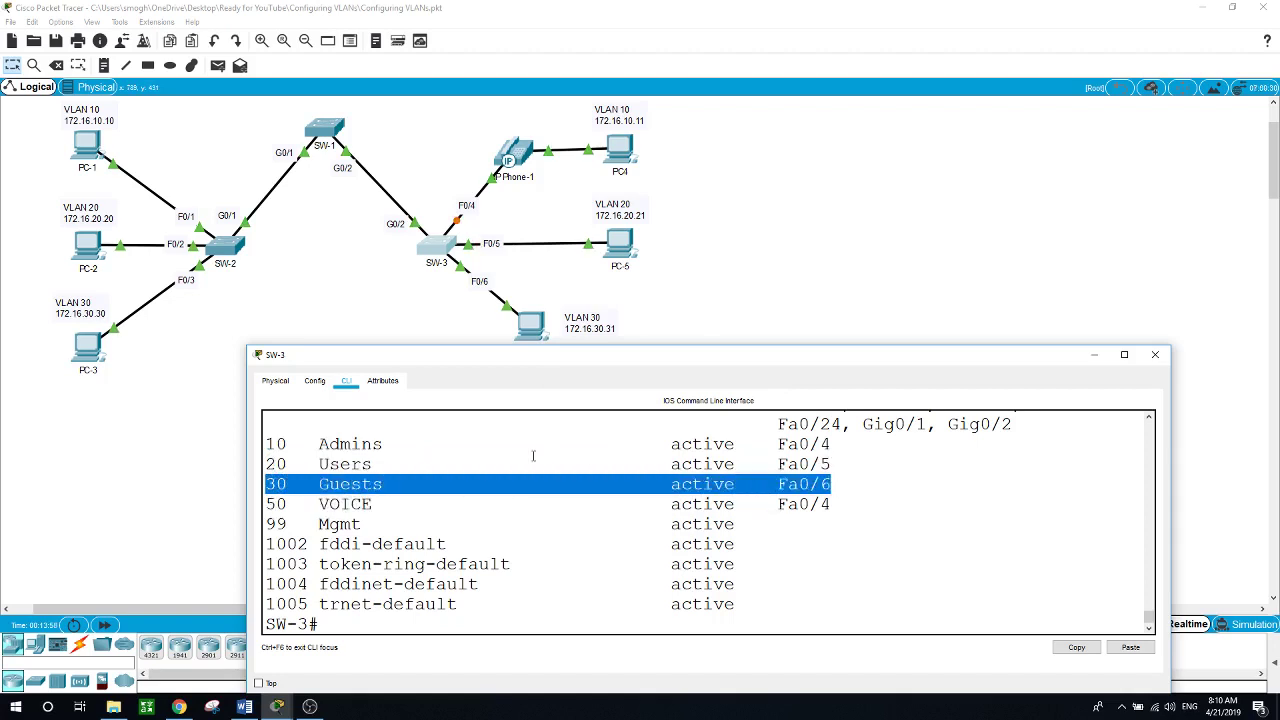
left_click_drag(268, 504, 829, 507)
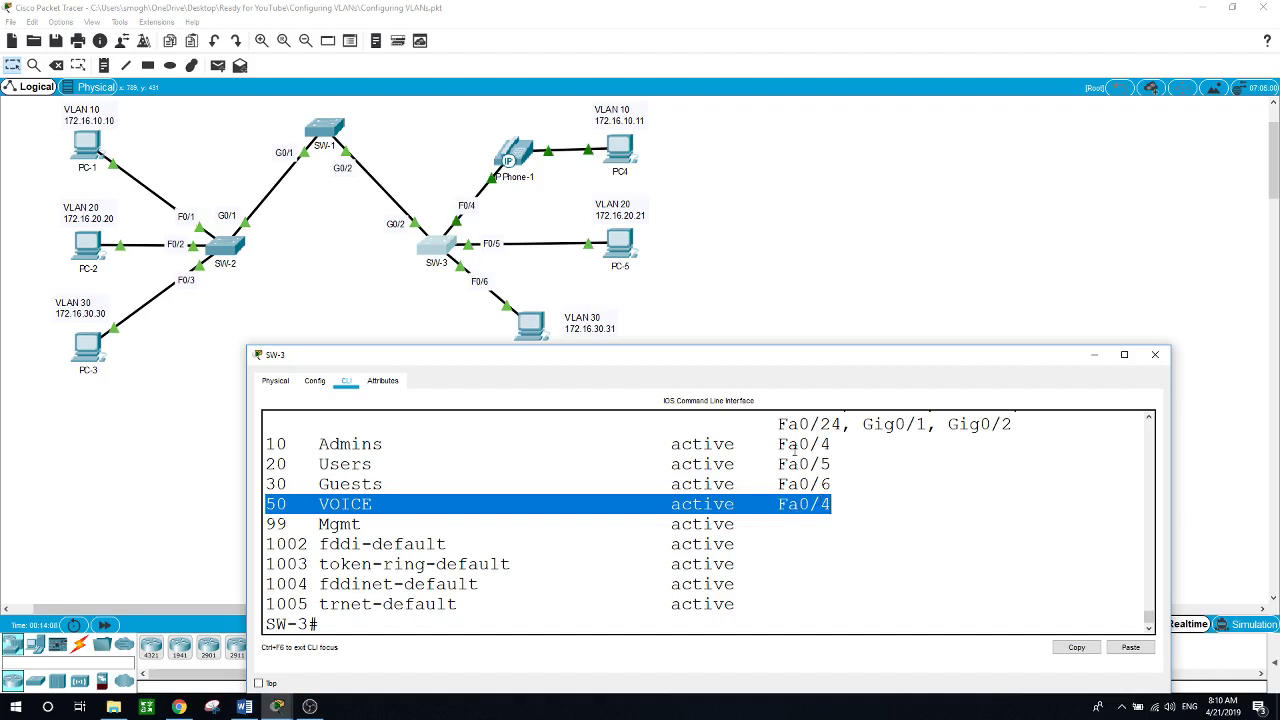
left_click_drag(768, 444, 843, 435)
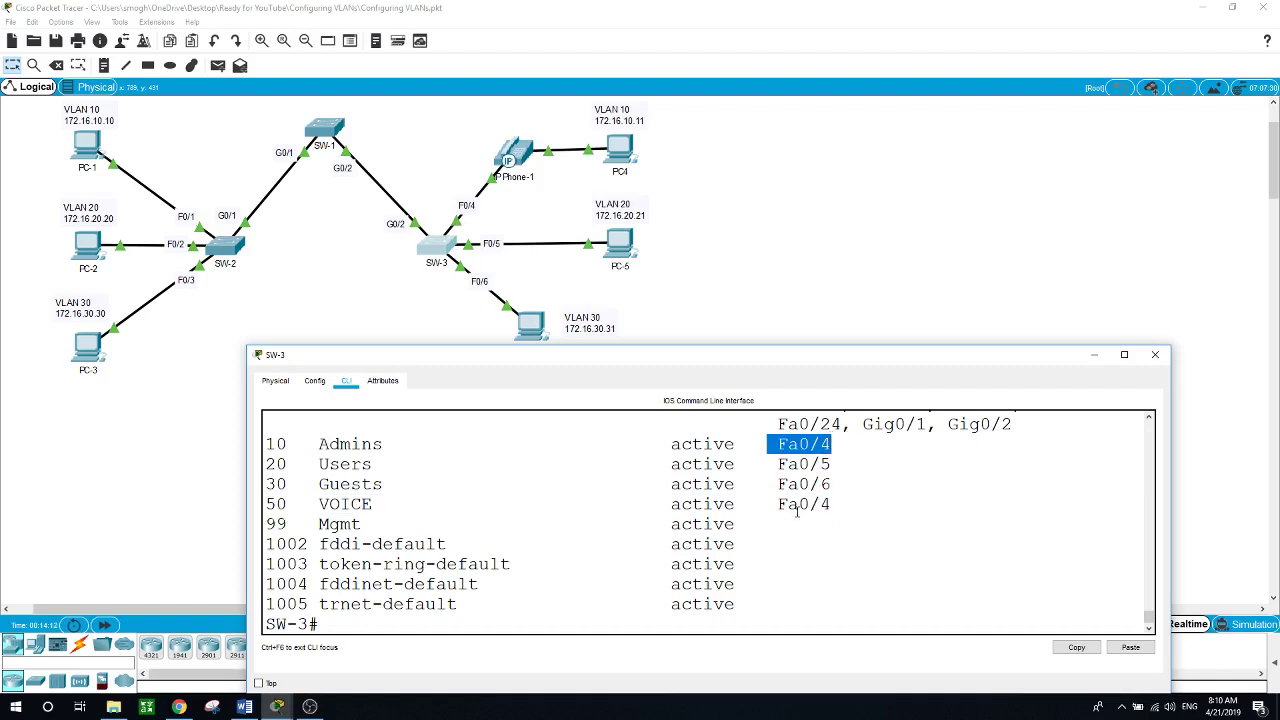
left_click(466, 630)
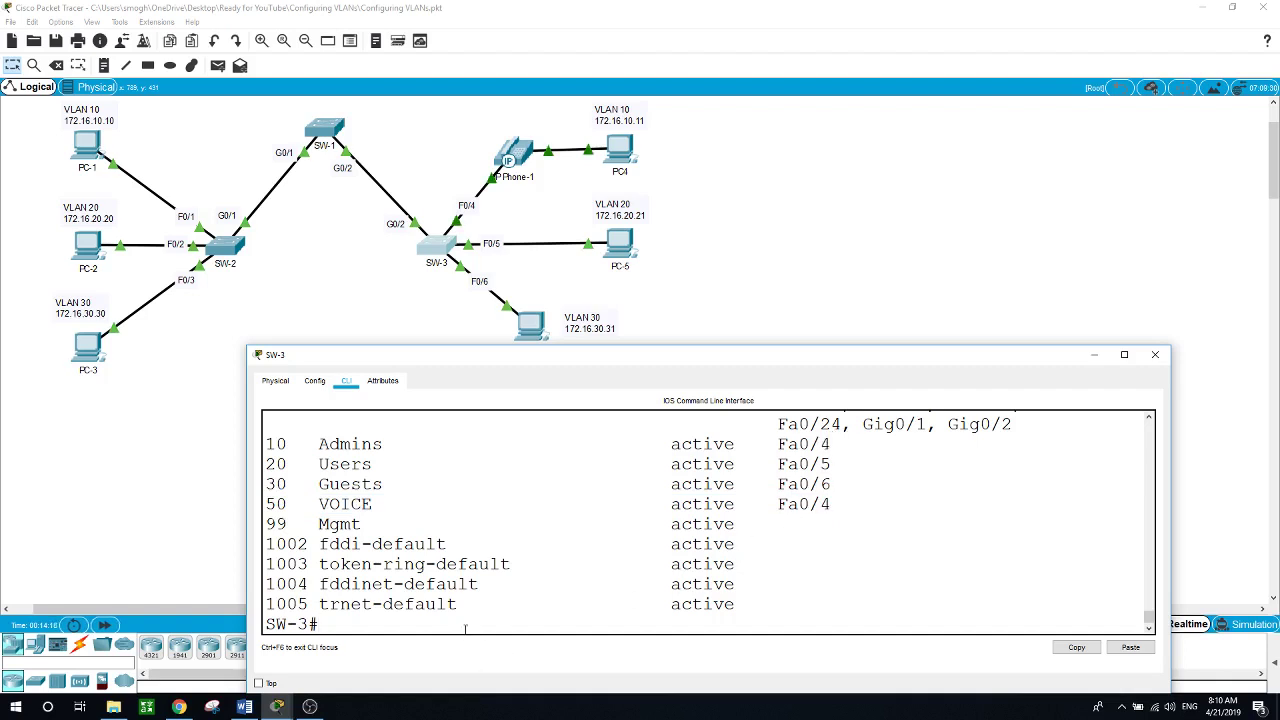
left_click(743, 298)
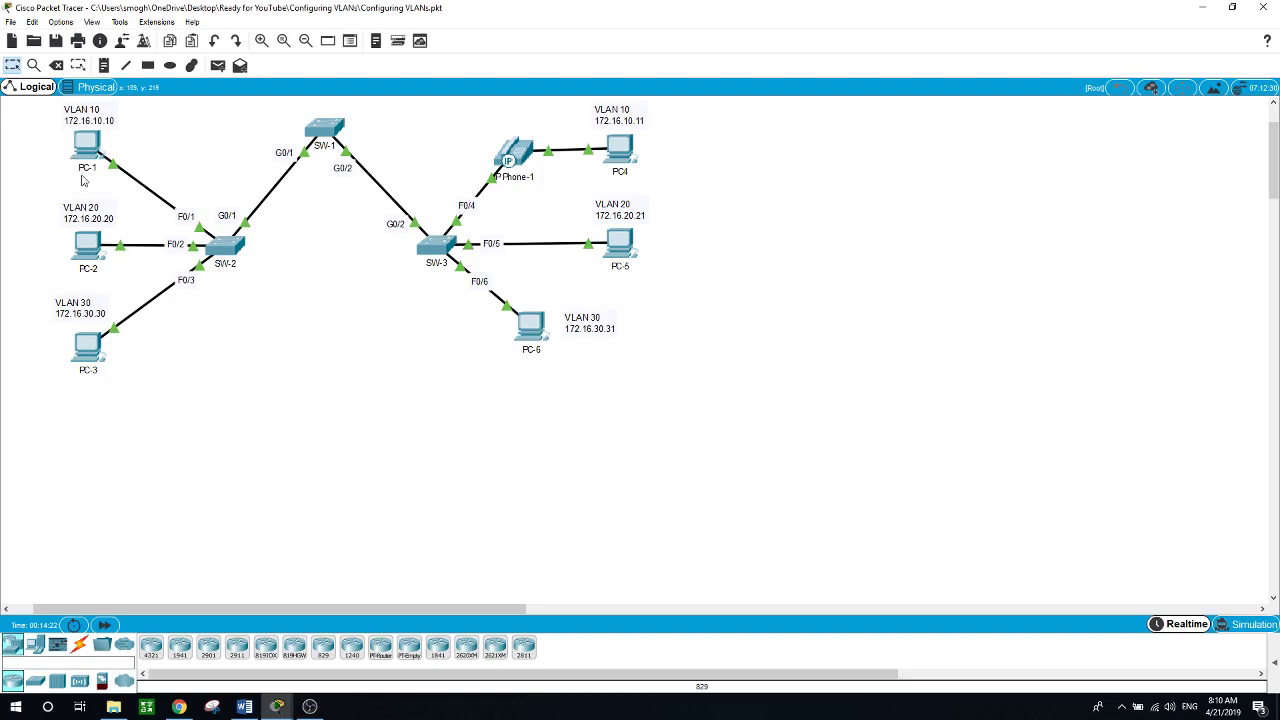
Step: Ping 172.16.10.11 from the PC-1 command prompt to test connectivity to PC4 in VLAN 10
mouse_move(83, 180)
left_click(92, 145)
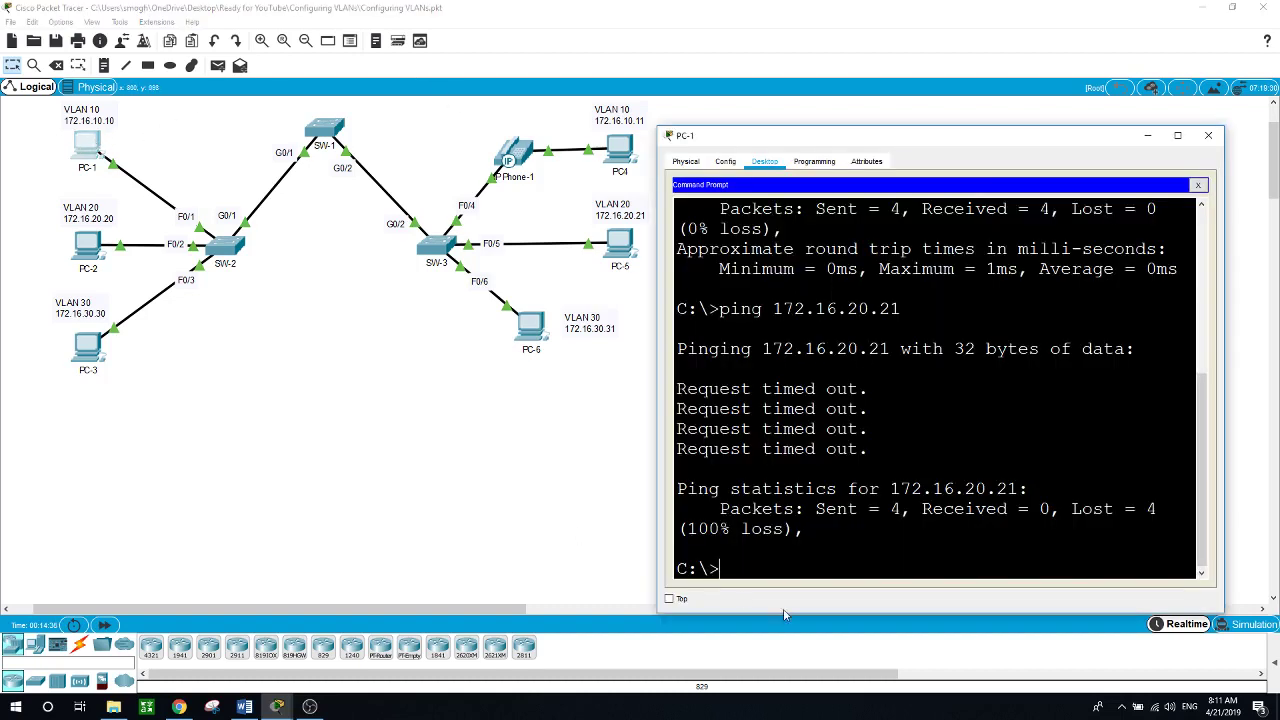
type("ping 172.16.10.1")
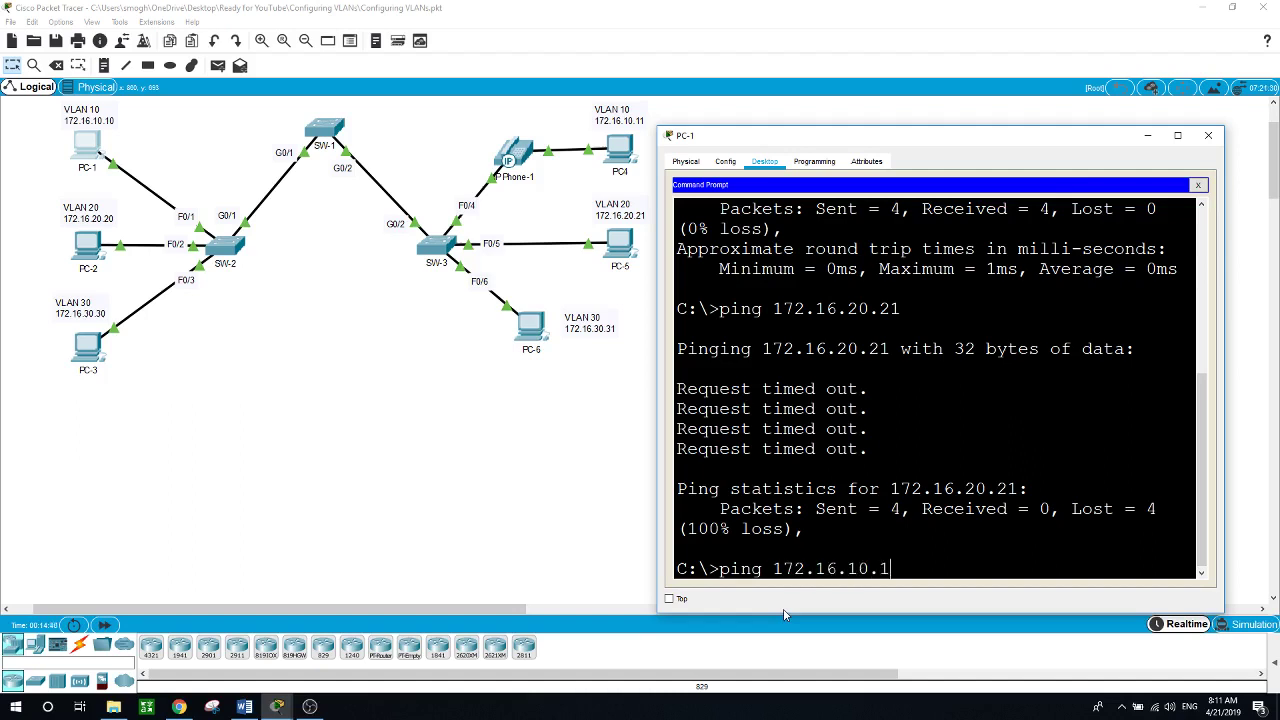
type("1")
key("Return")
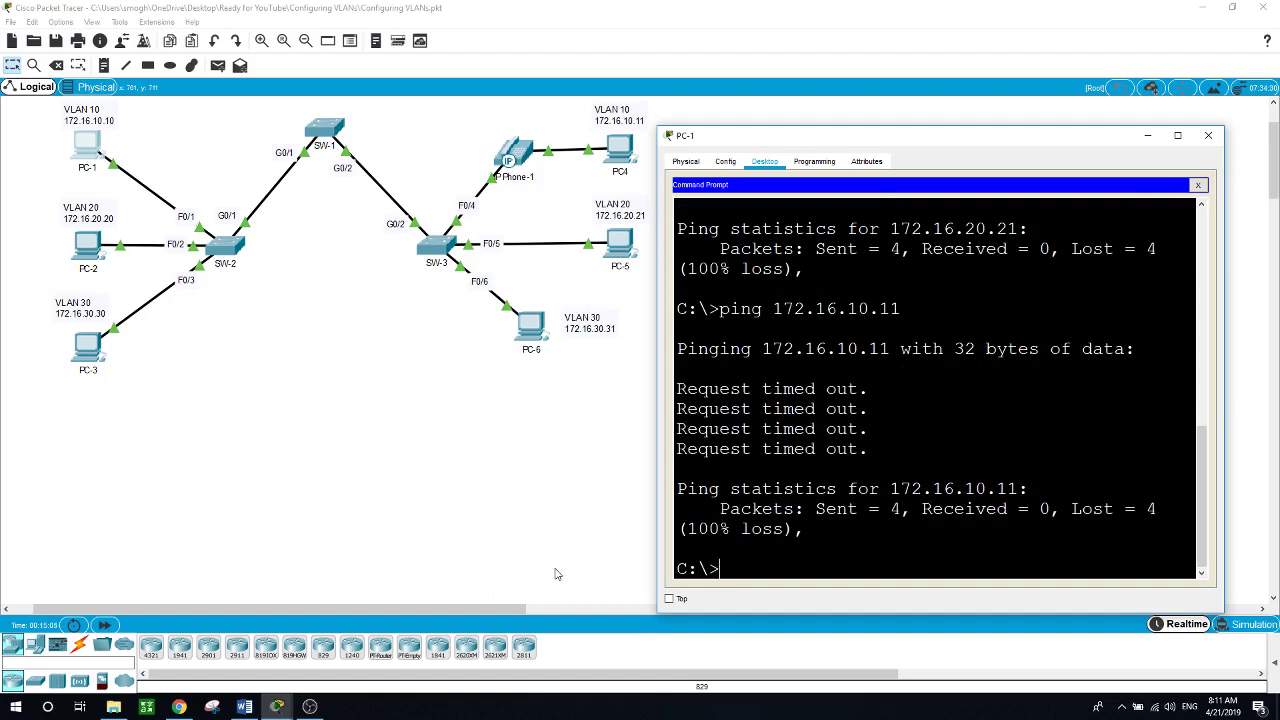
left_click(325, 385)
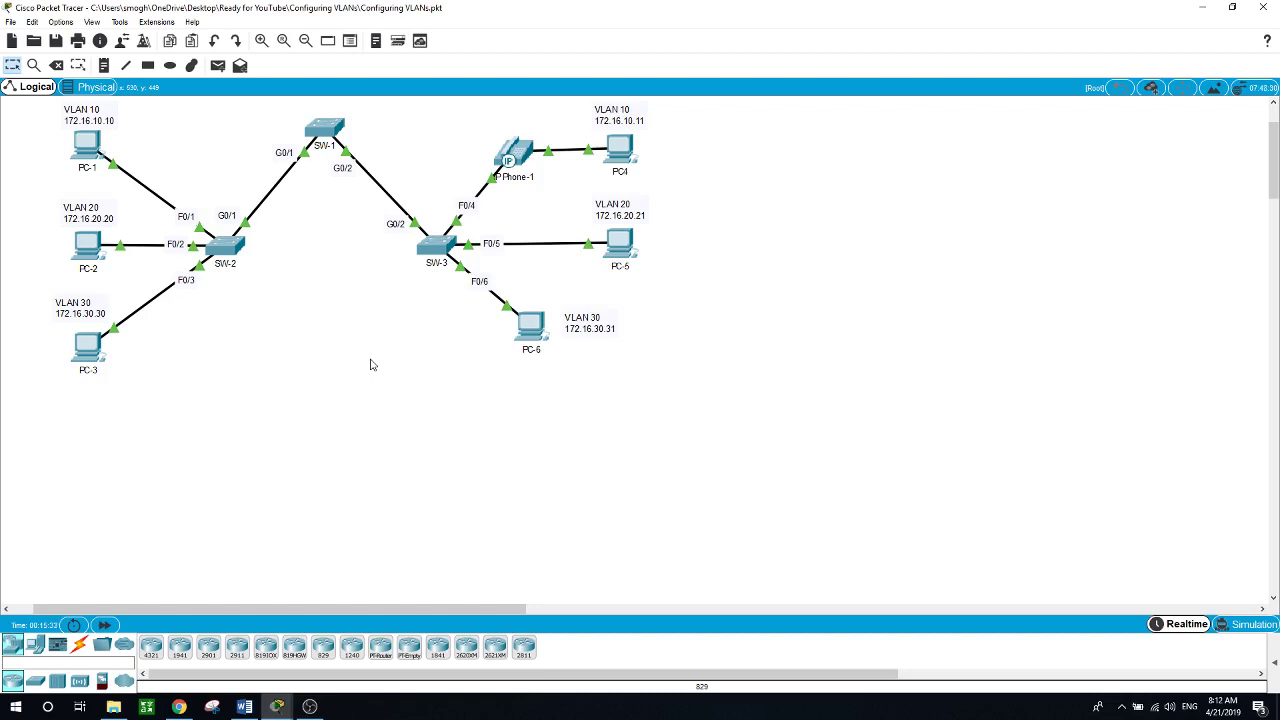
Step: Open the SW-1 command line and display its full VLAN information with show vlan
key("alt+Tab")
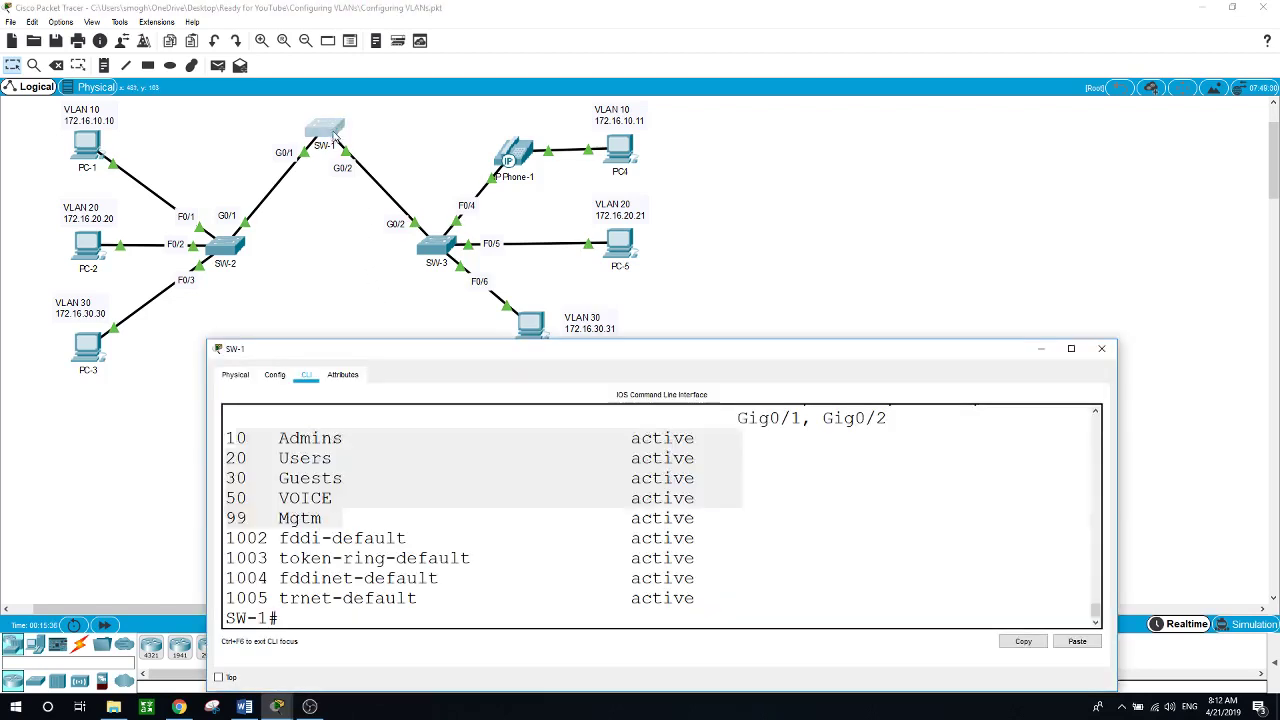
left_click(453, 610)
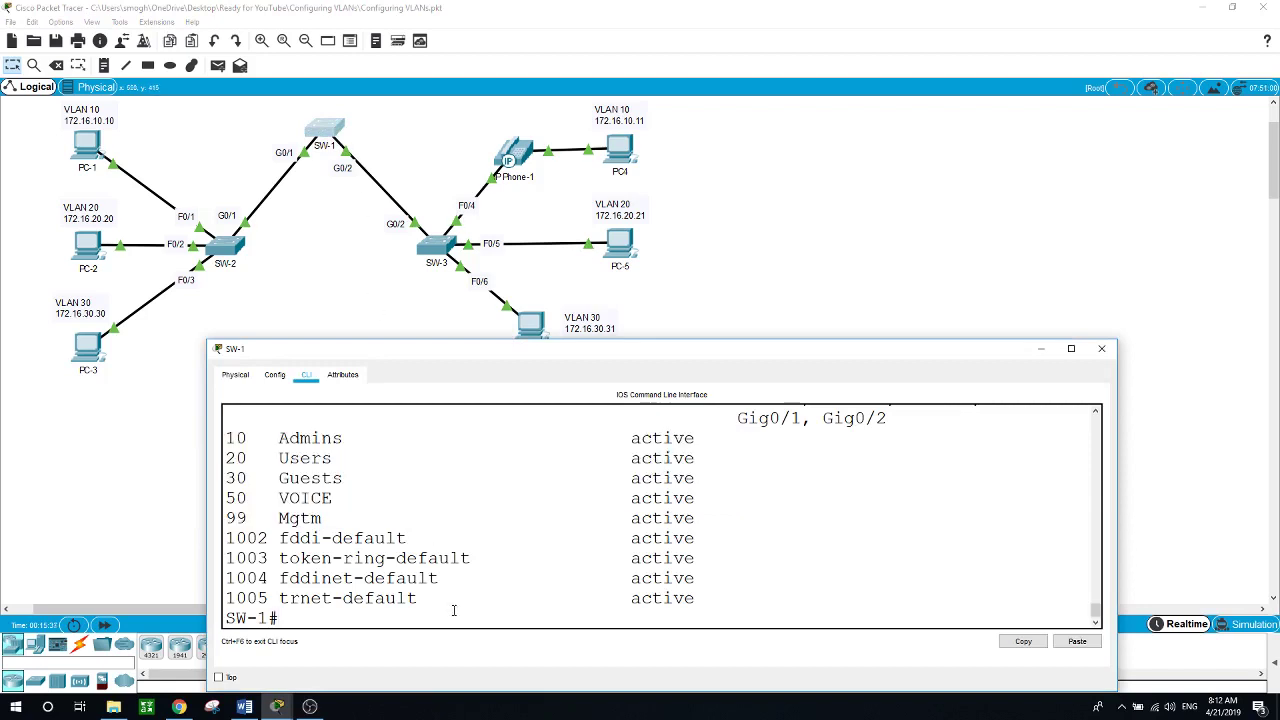
type("show vlan")
key("Return")
key("space")
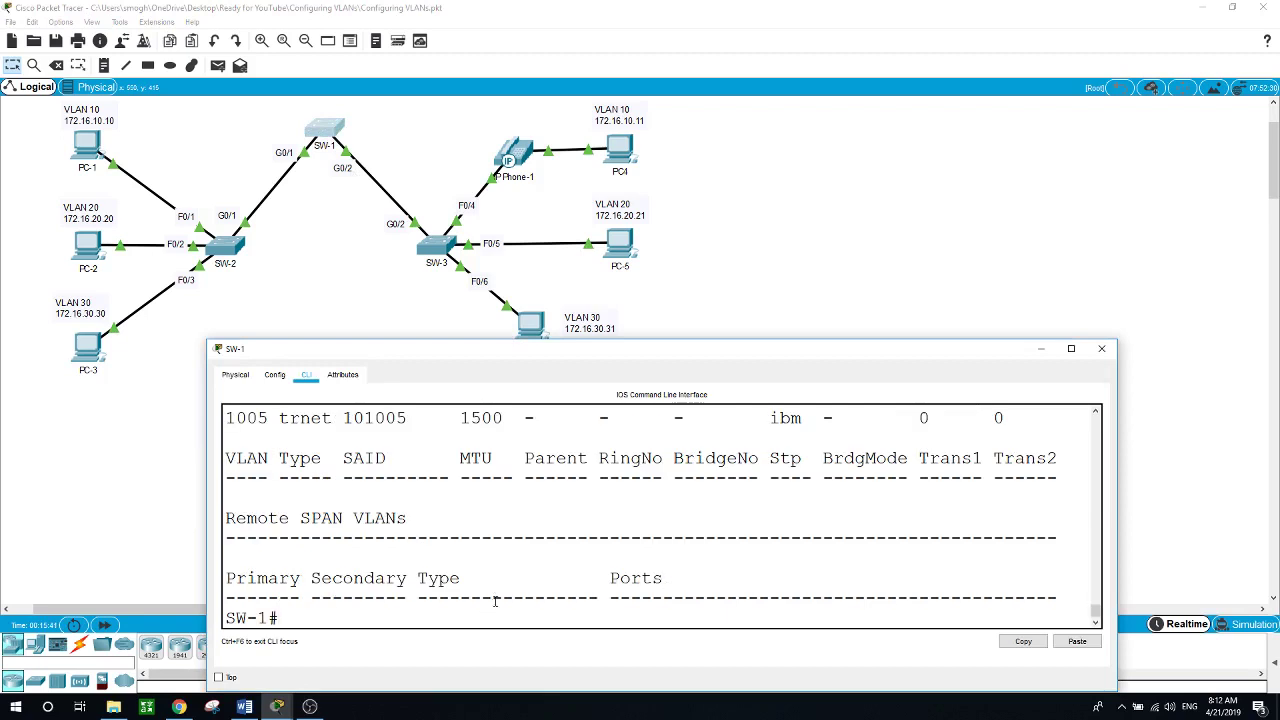
Step: Examine which ports belong to the default VLAN in SW-1's VLAN listing, then close the switch window and dismiss the notification
scroll(491, 600, "up", 7)
scroll(513, 584, "up", 5)
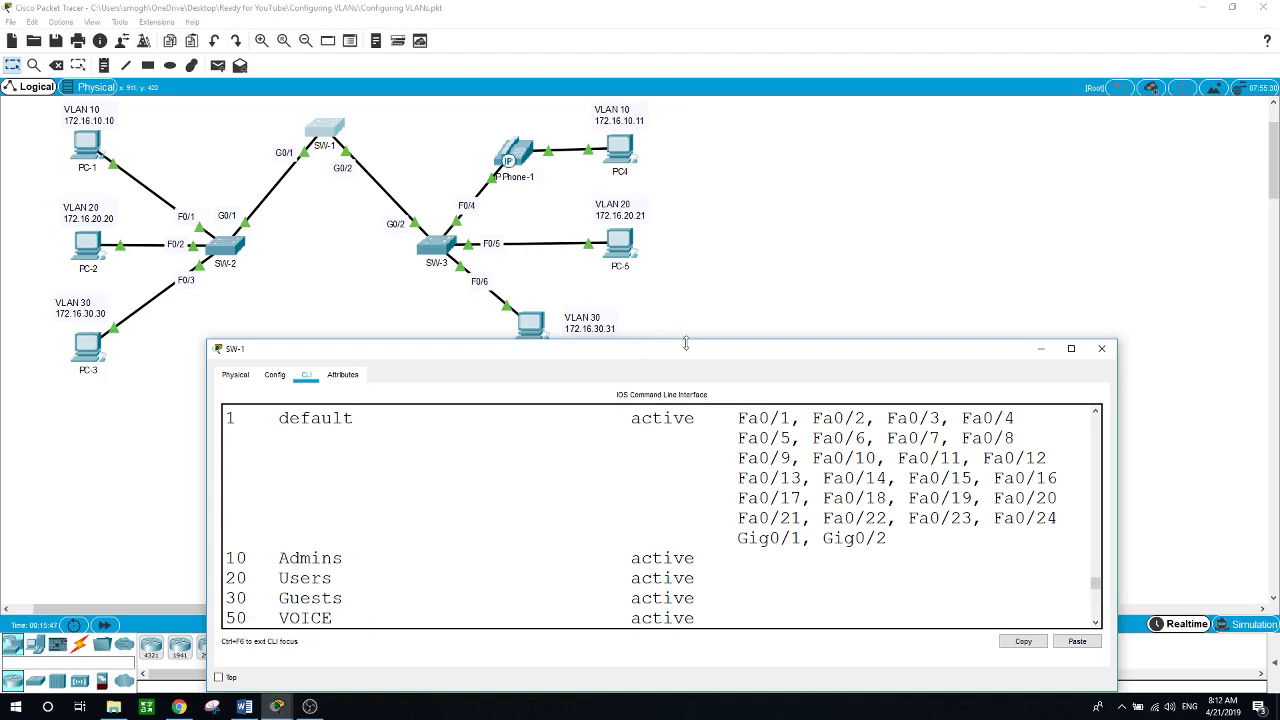
left_click_drag(688, 341, 688, 193)
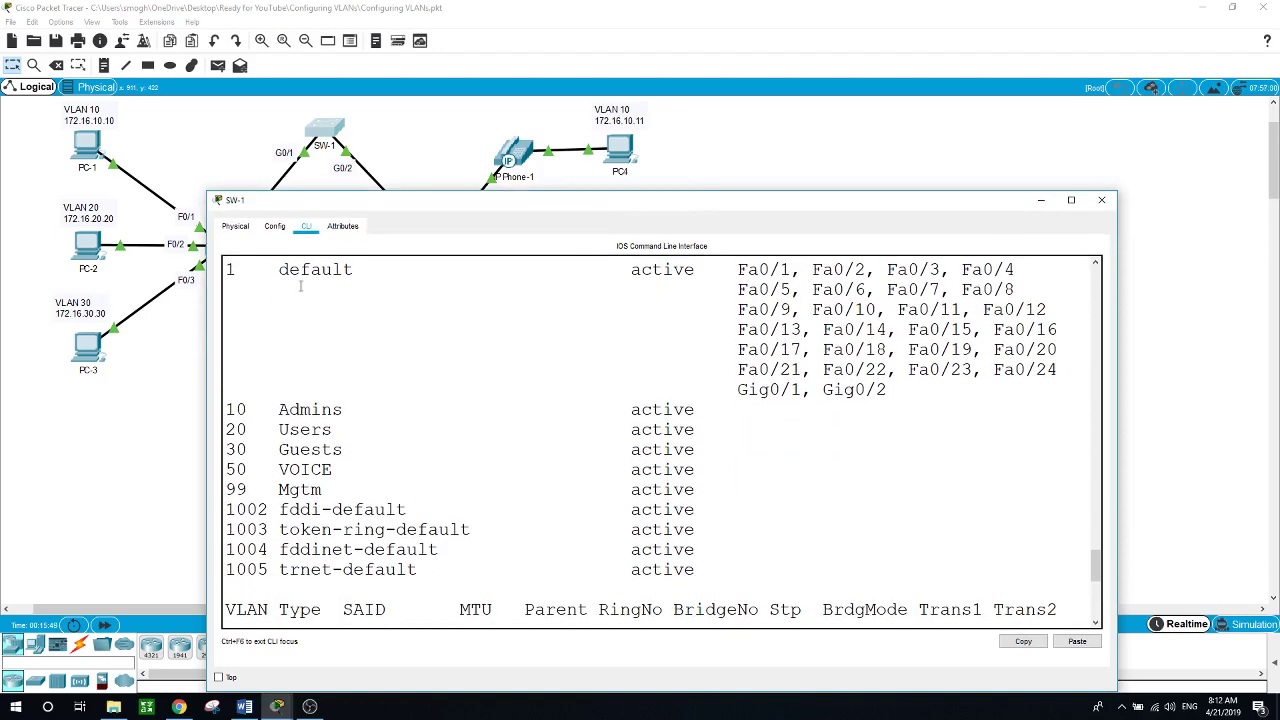
left_click_drag(231, 270, 994, 391)
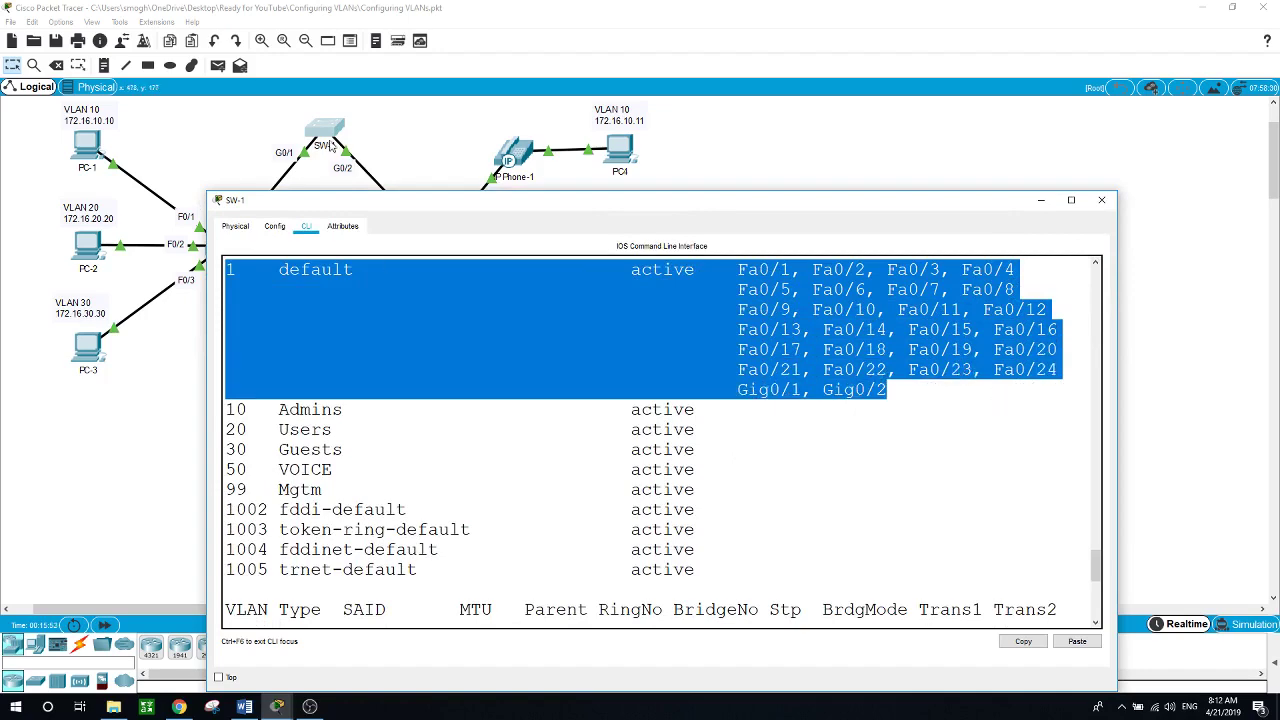
left_click_drag(403, 203, 438, 274)
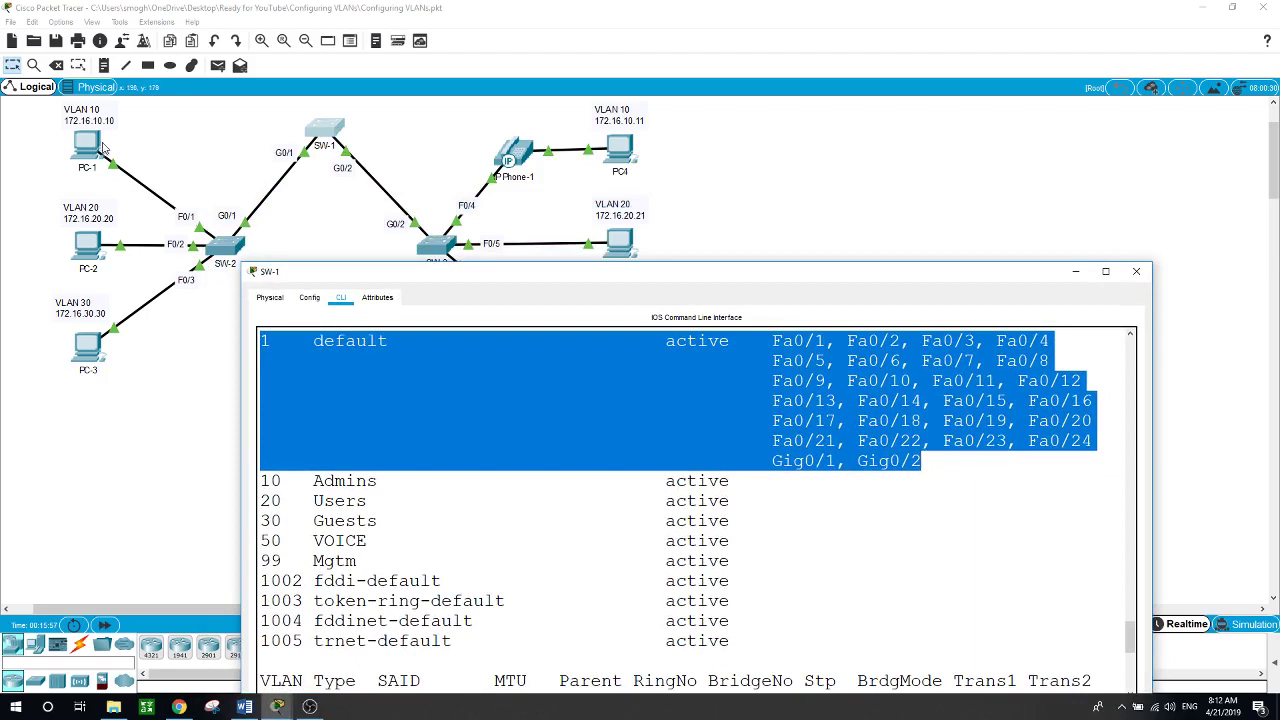
left_click(1136, 271)
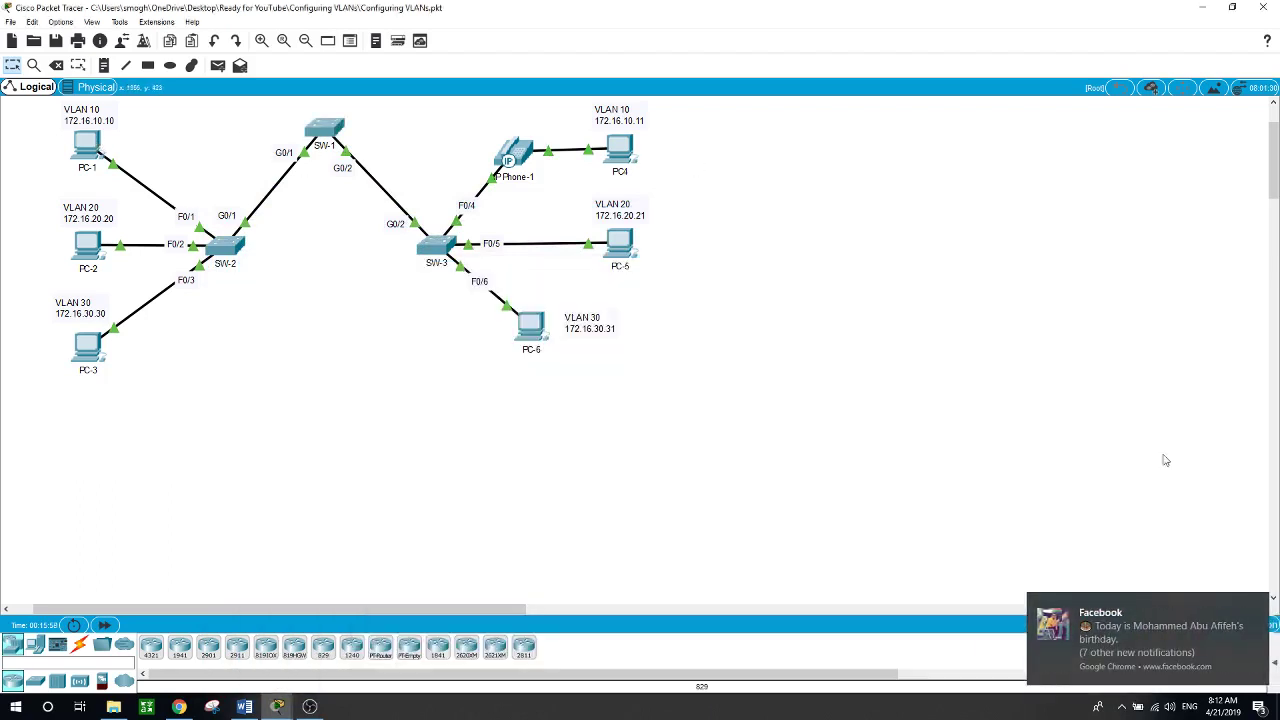
left_click(1257, 605)
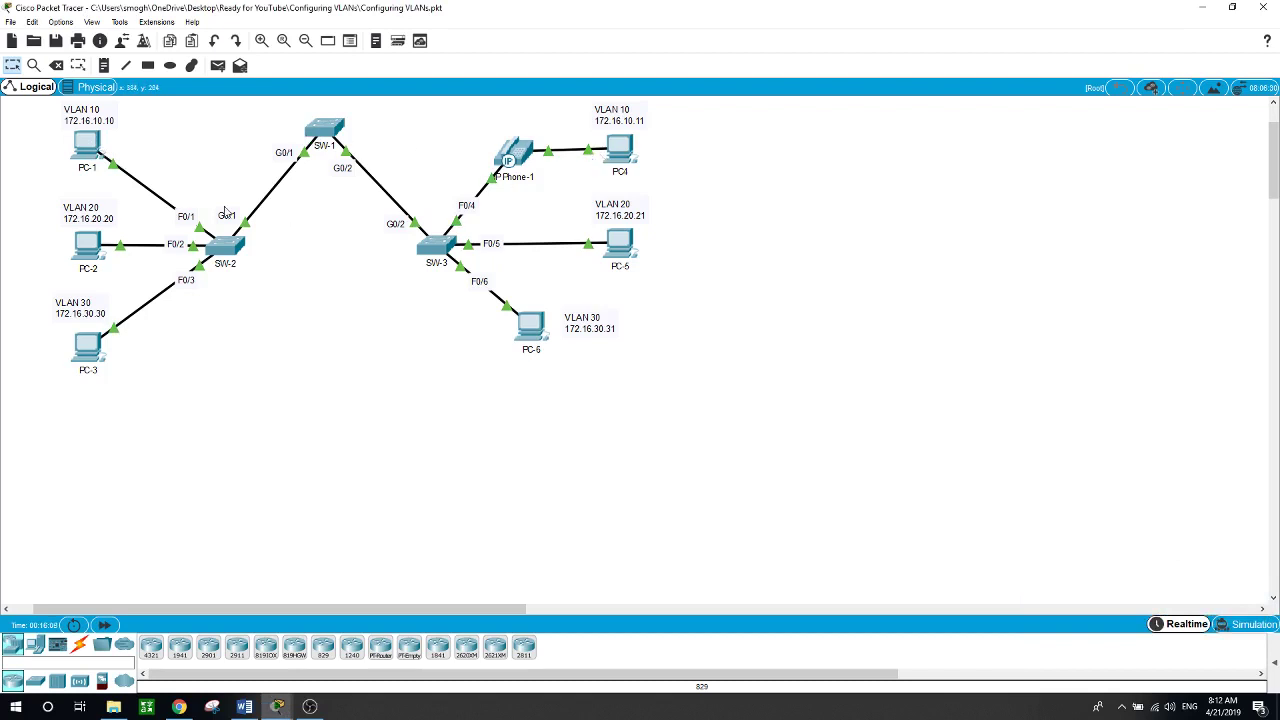
Step: Ping 172.16.20.21 from the PC-2 command prompt to test connectivity to PC-5 in VLAN 20, then close the PC window
mouse_move(80, 148)
left_click(100, 252)
type("p")
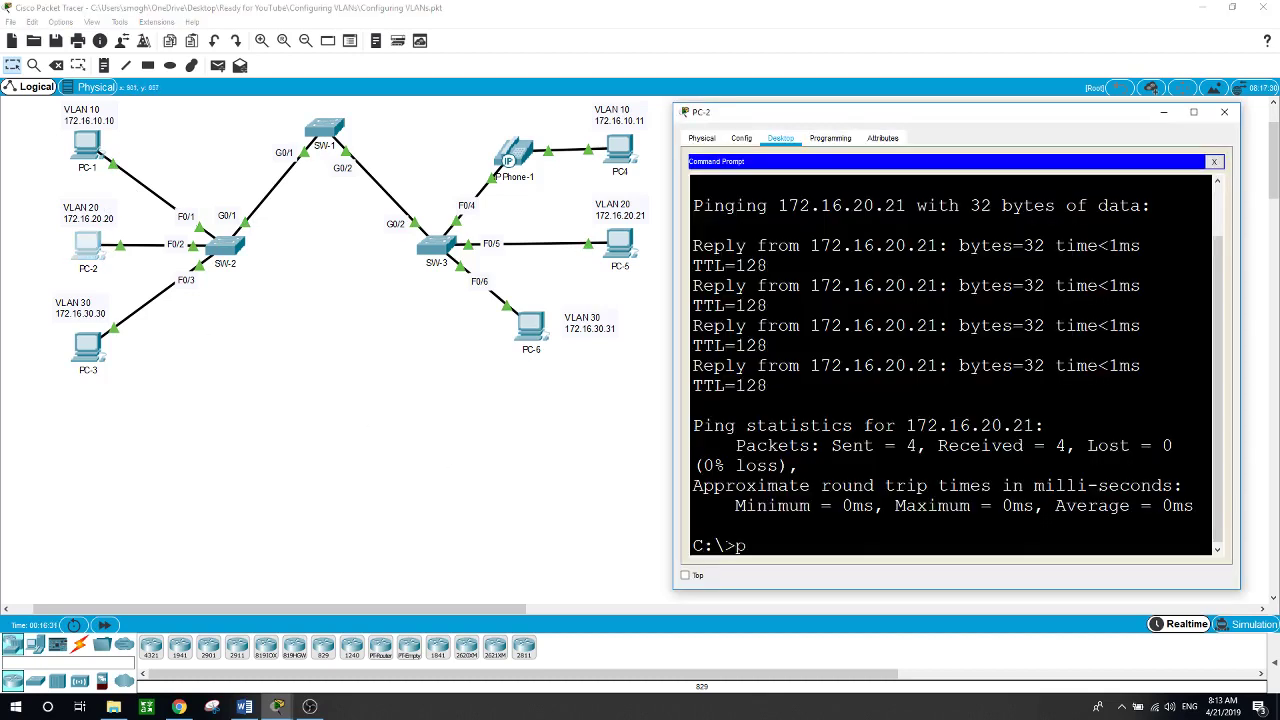
type("ing 172.16.20.21")
key("Return")
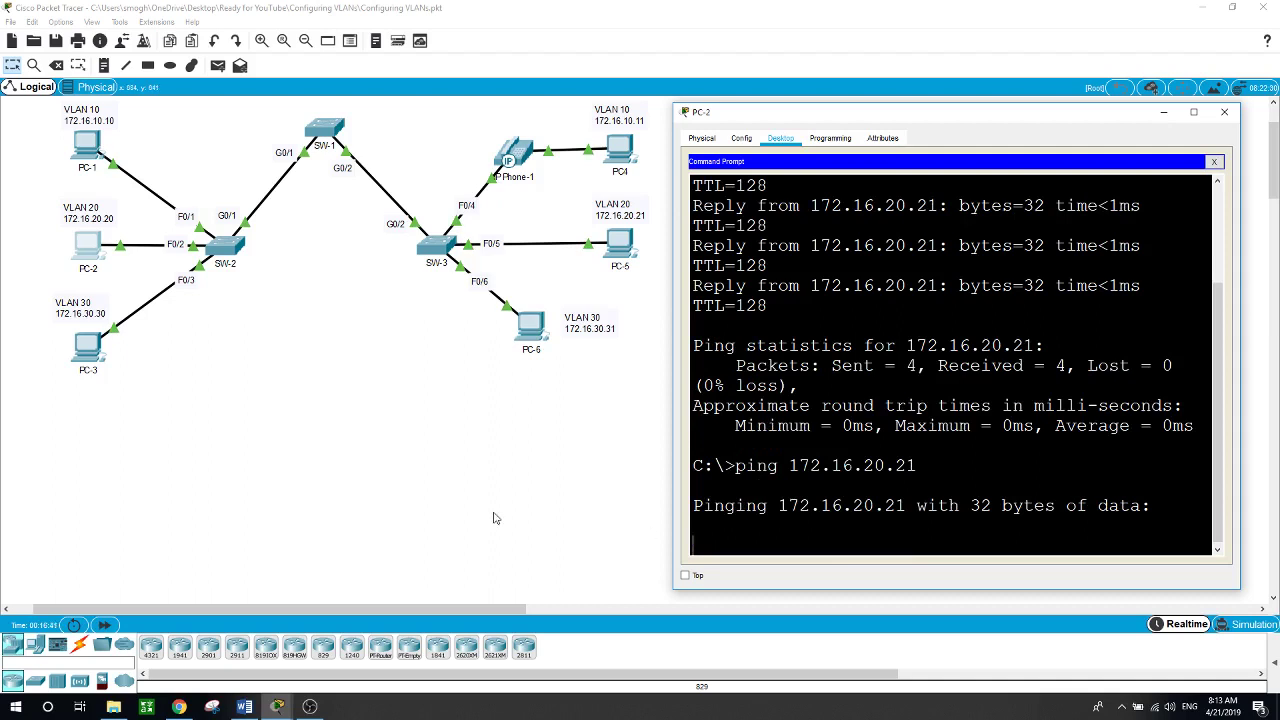
key("alt+F4")
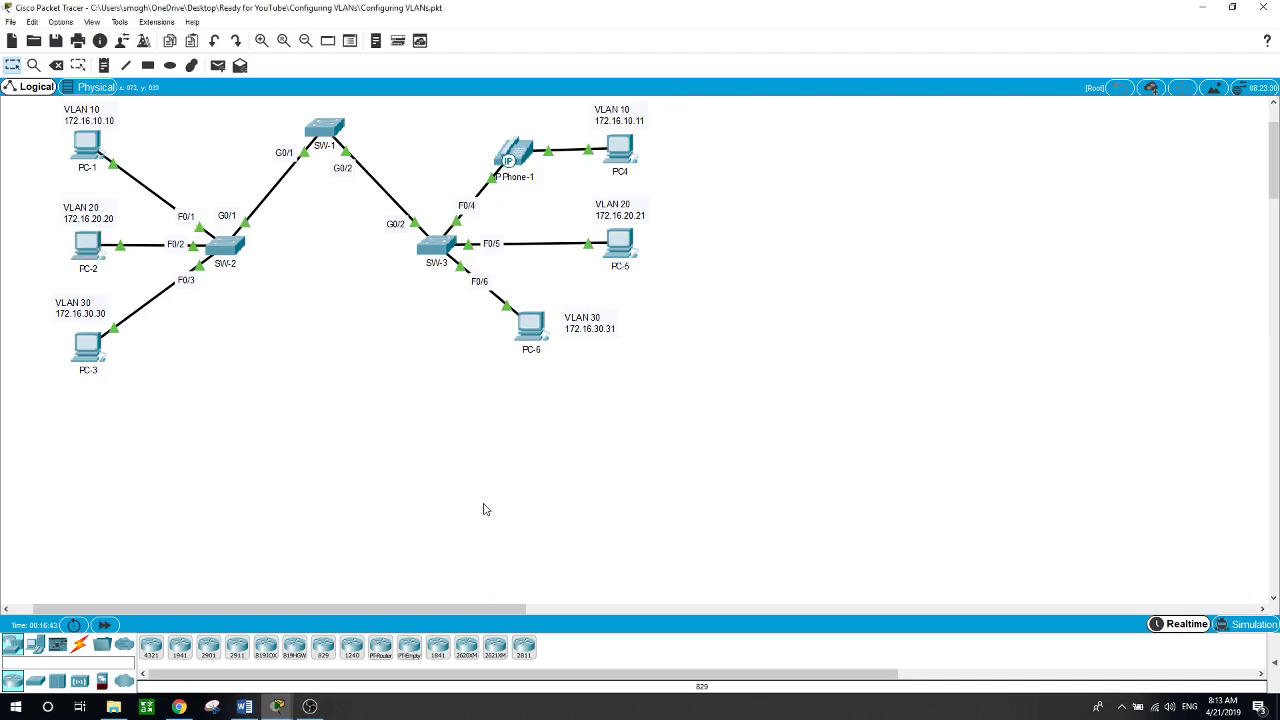
Step: On the SW-2 command line, leave interface F0/3 and set interface g0/1 to switchport mode trunk
left_click(226, 245)
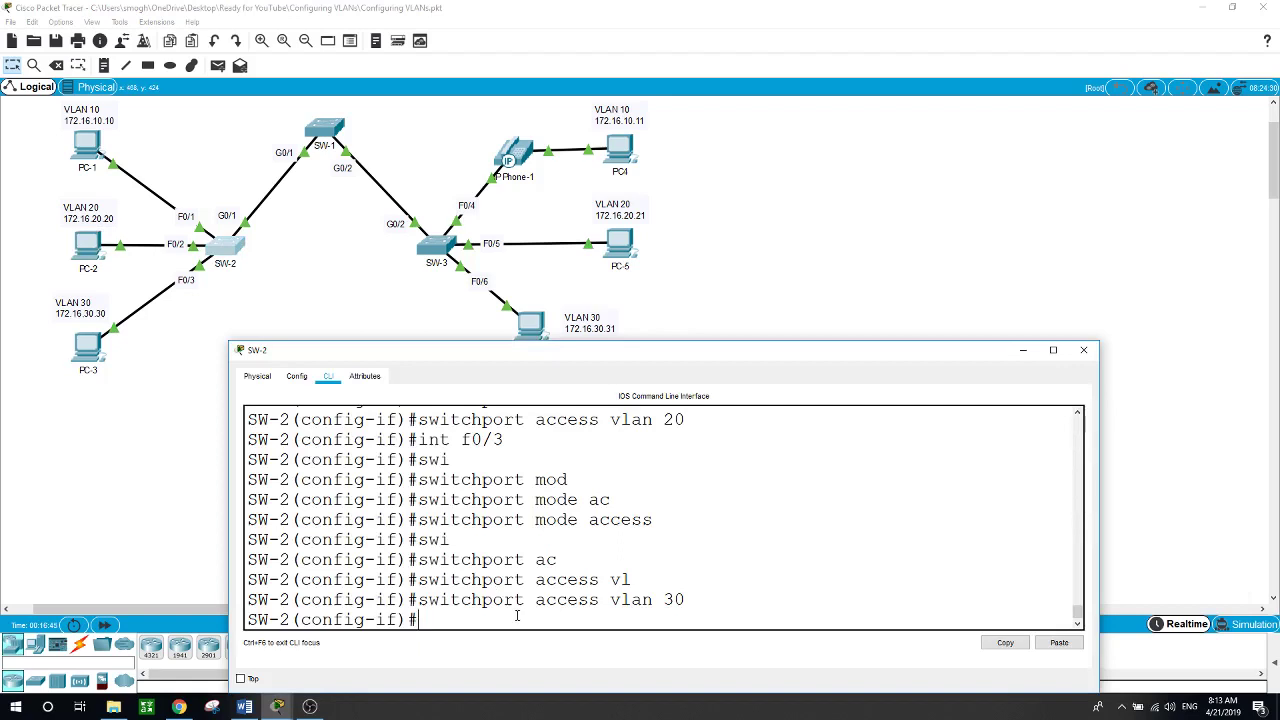
type("exit")
key("Return")
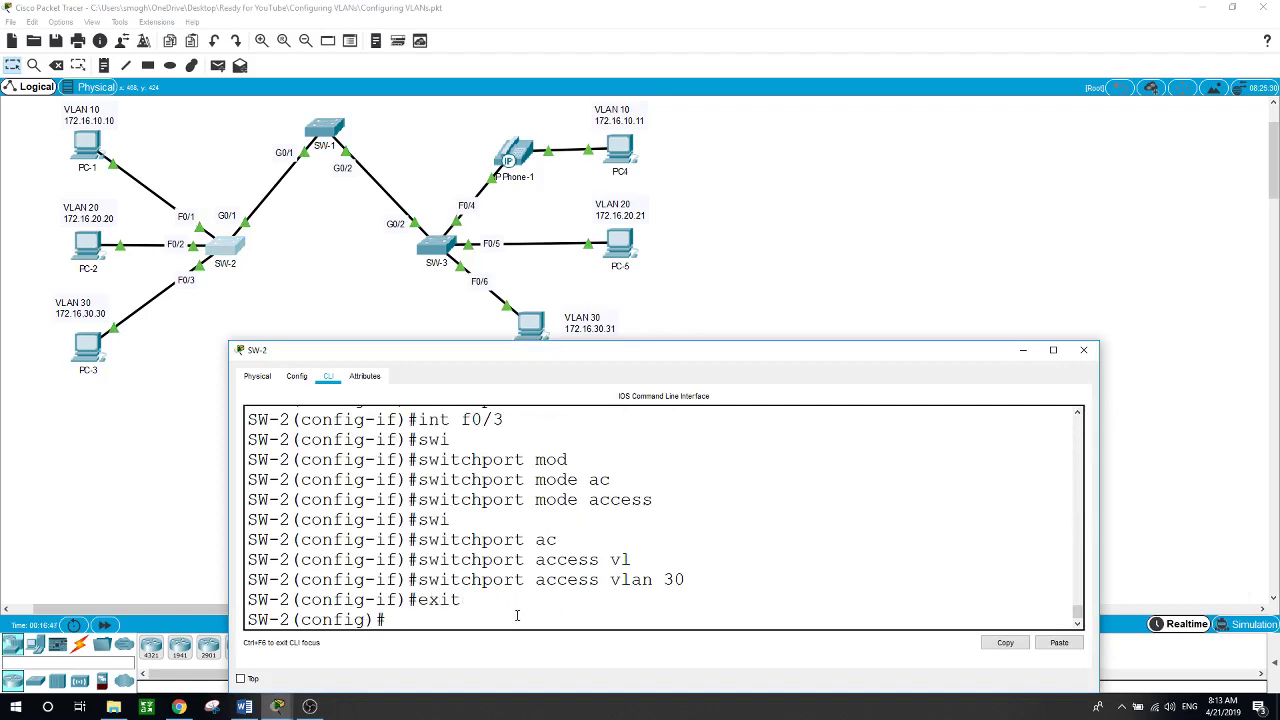
type("int g0/1")
key("Return")
type("swi")
key("Tab")
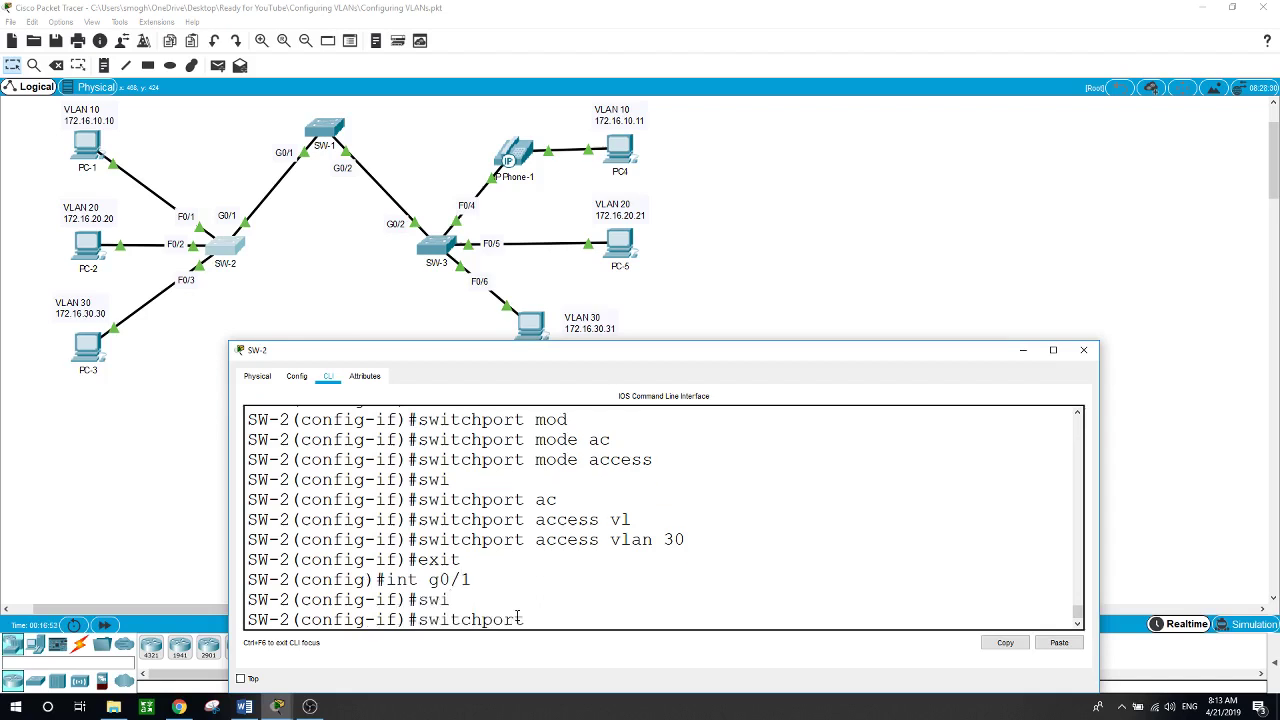
type("mo")
key("Tab")
type("tru")
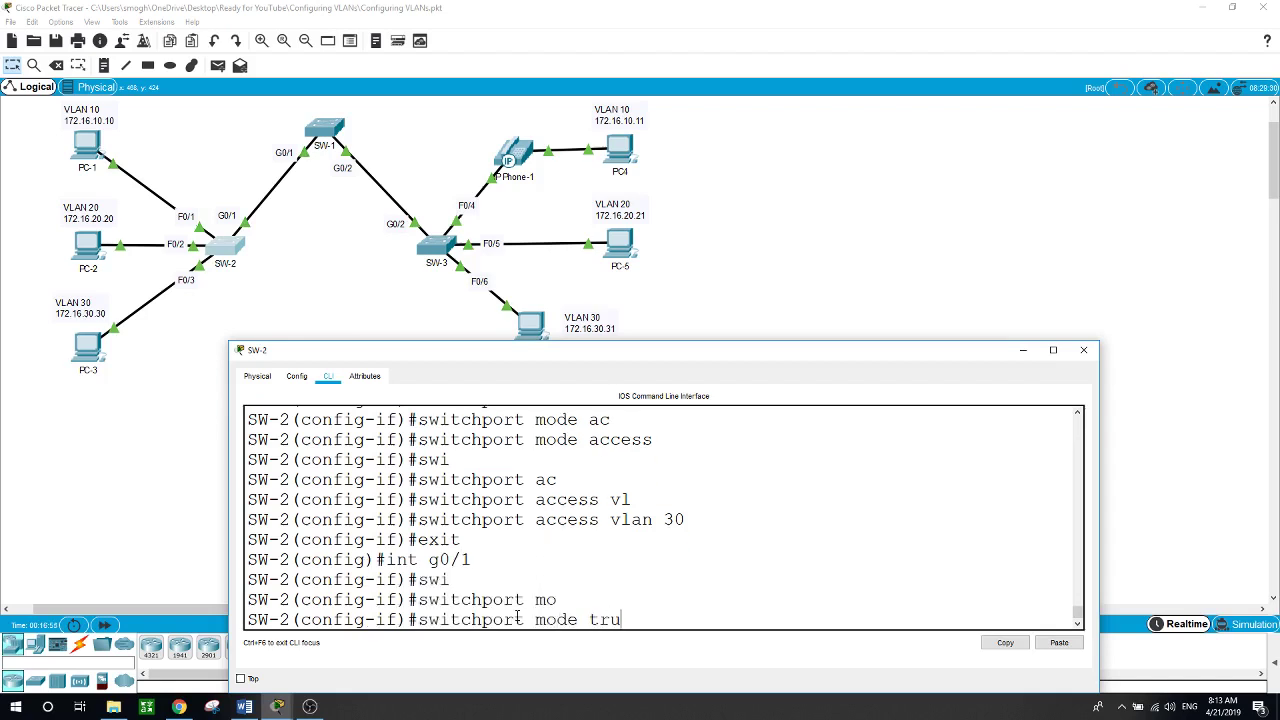
key("Tab")
key("Return")
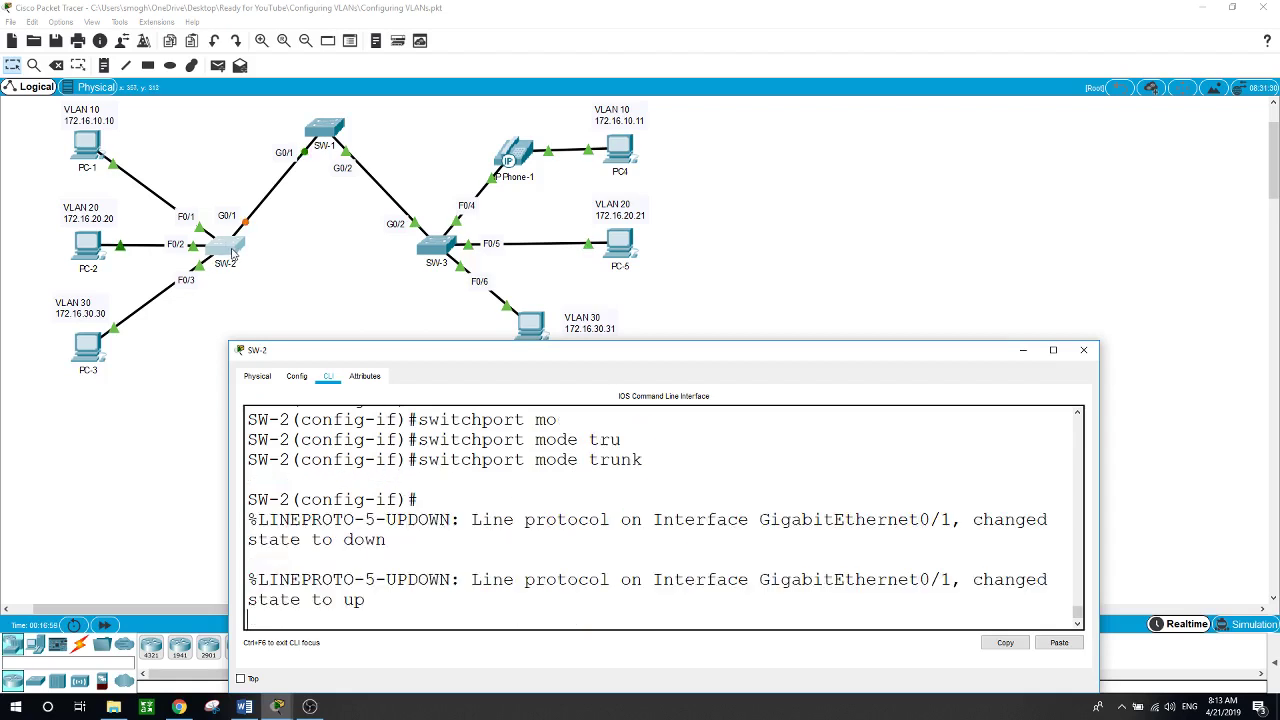
Step: Move the G0/2 label near SW-1 farther away from the link to SW-3
left_click(319, 138)
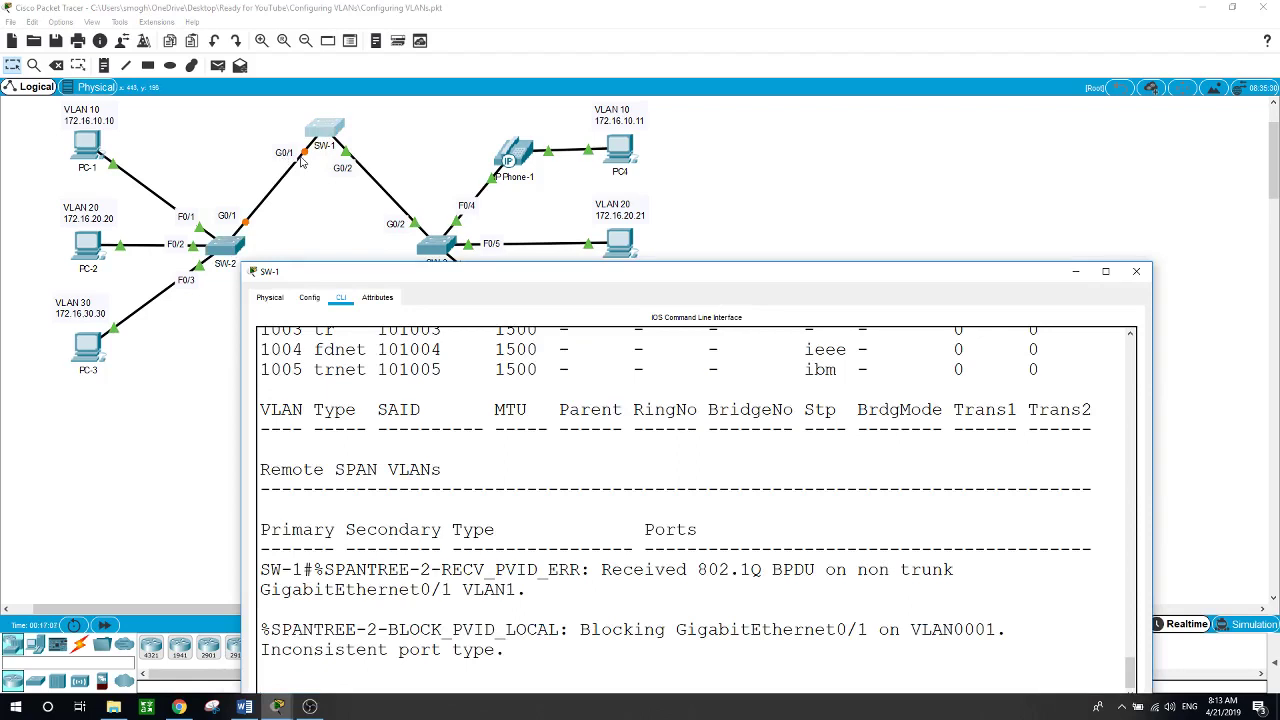
left_click(340, 169)
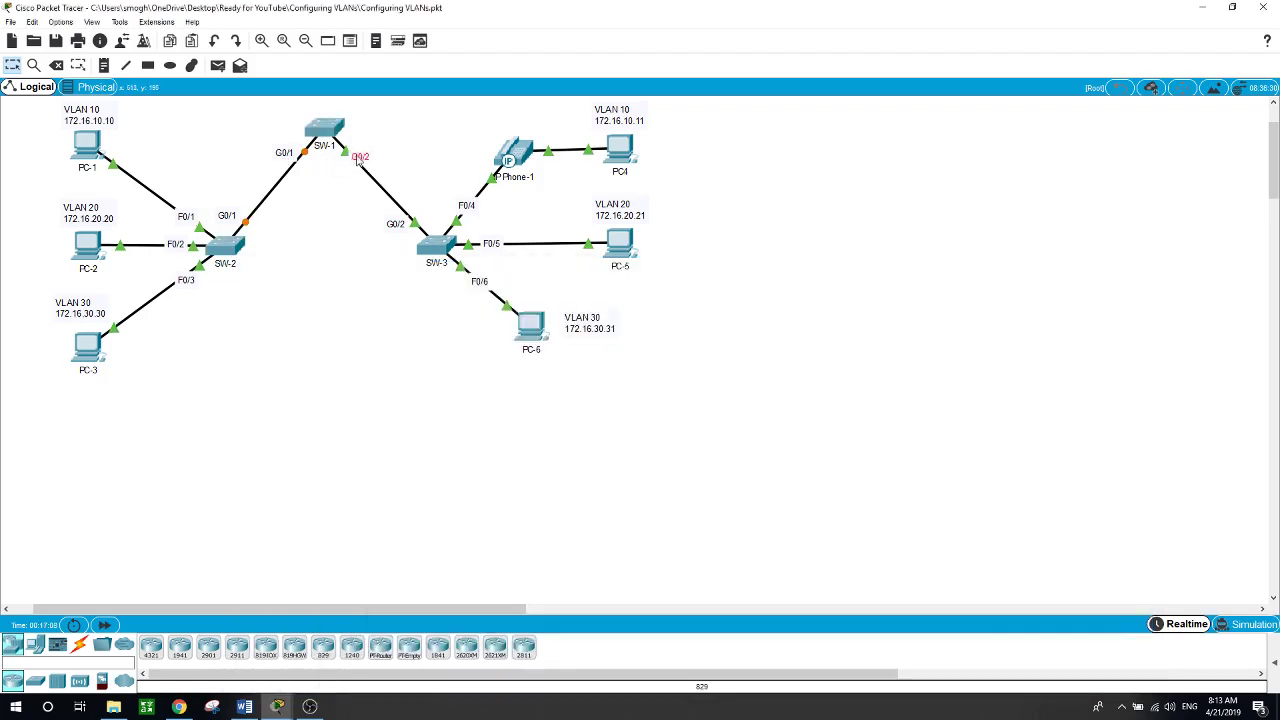
left_click_drag(357, 160, 373, 156)
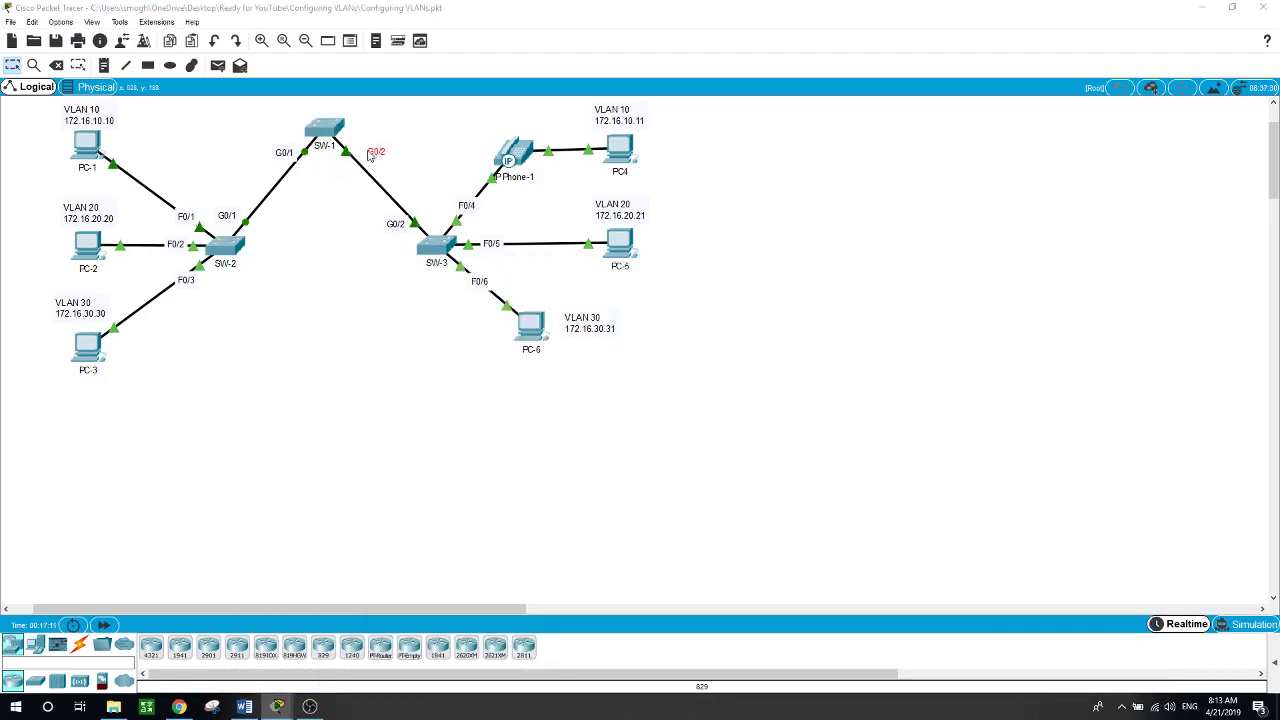
Step: On the SW-1 command line, enter global configuration mode and select the interface range g0/1-2
left_click(333, 135)
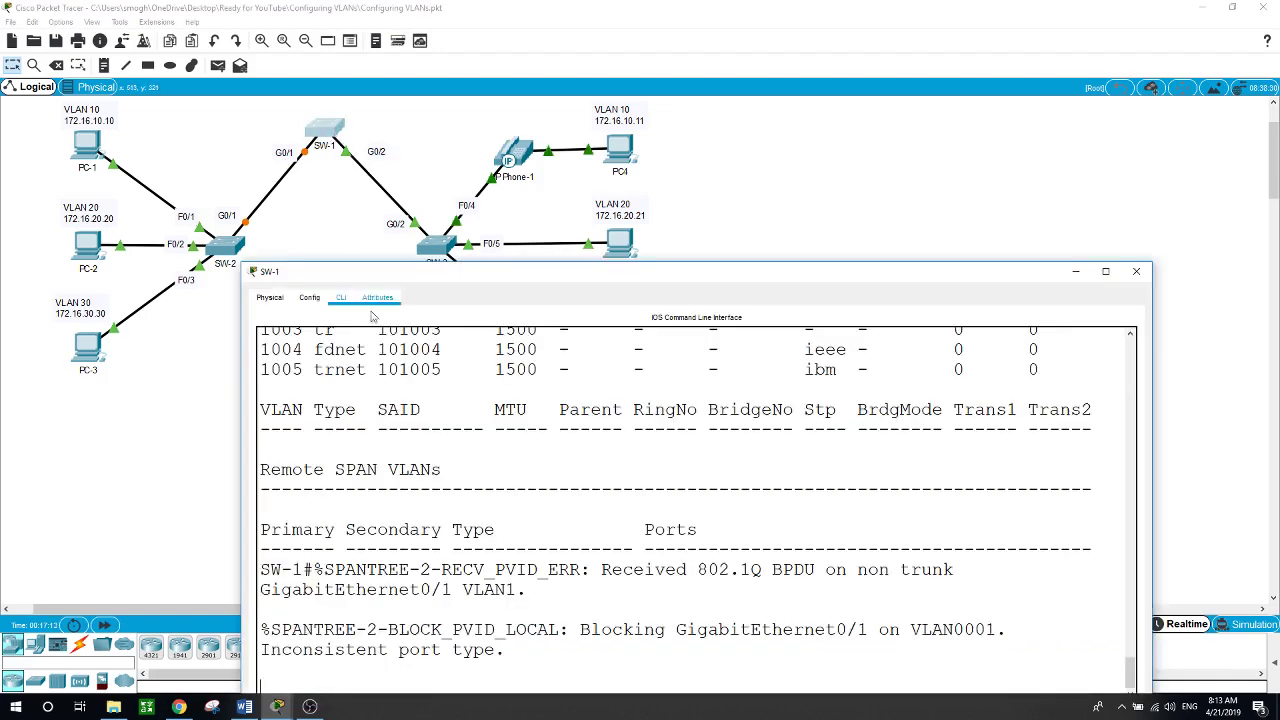
left_click_drag(631, 265, 616, 297)
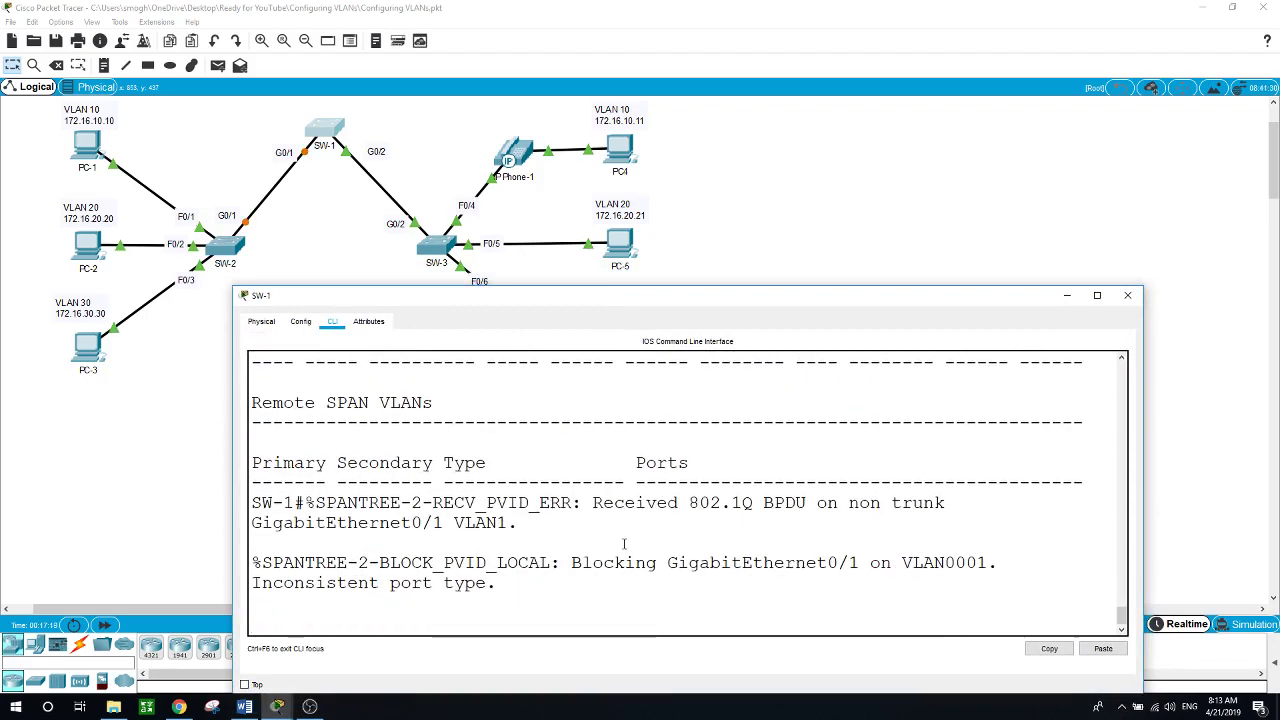
key("Return")
type("conf t")
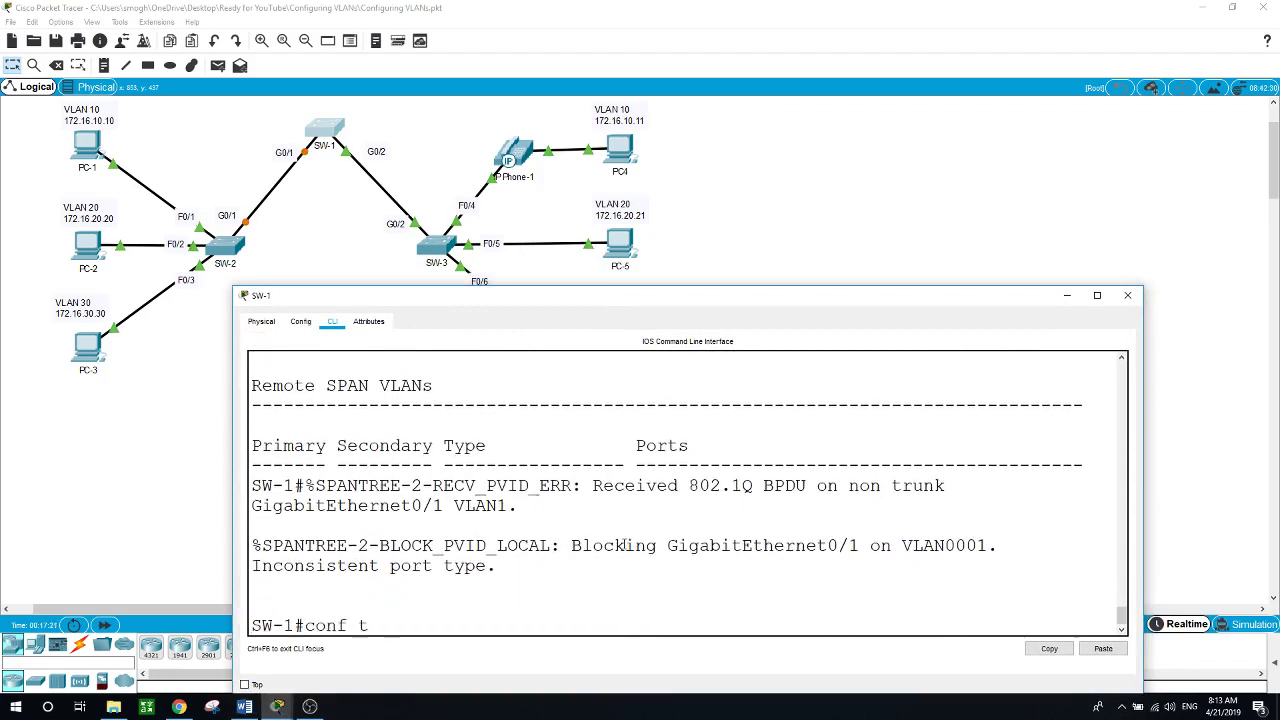
key("Return")
type("int range")
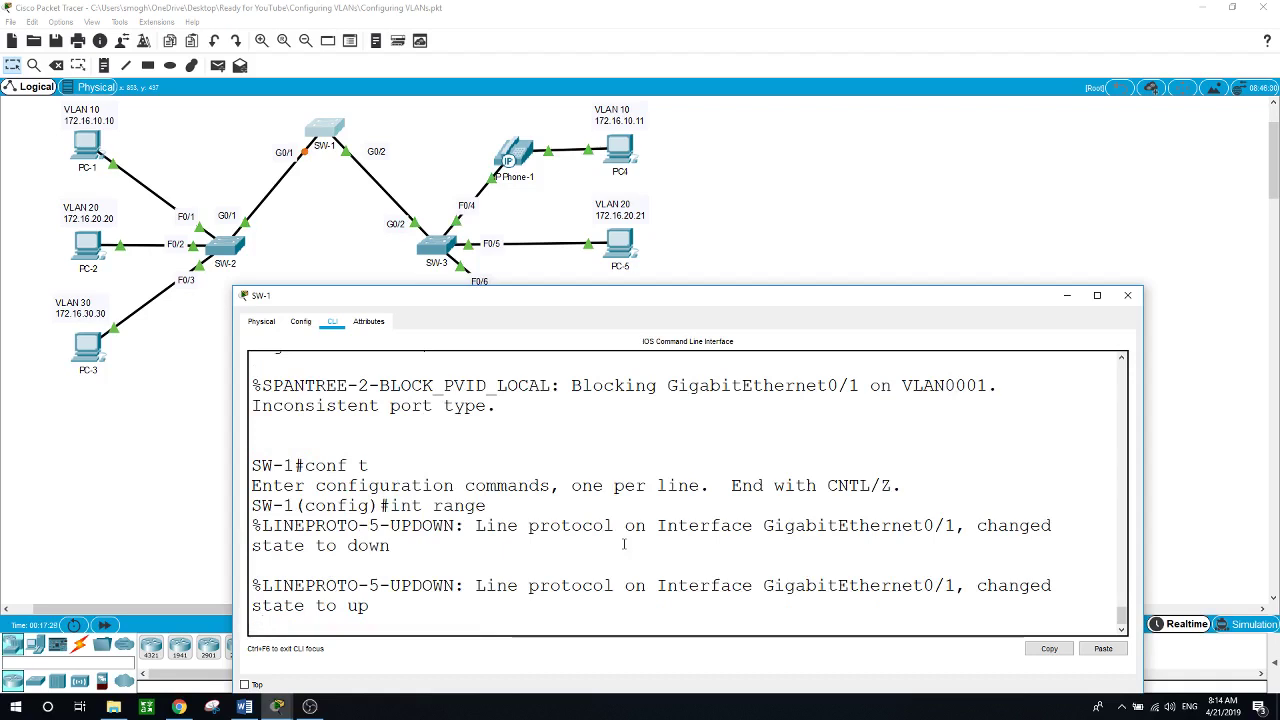
key("Return")
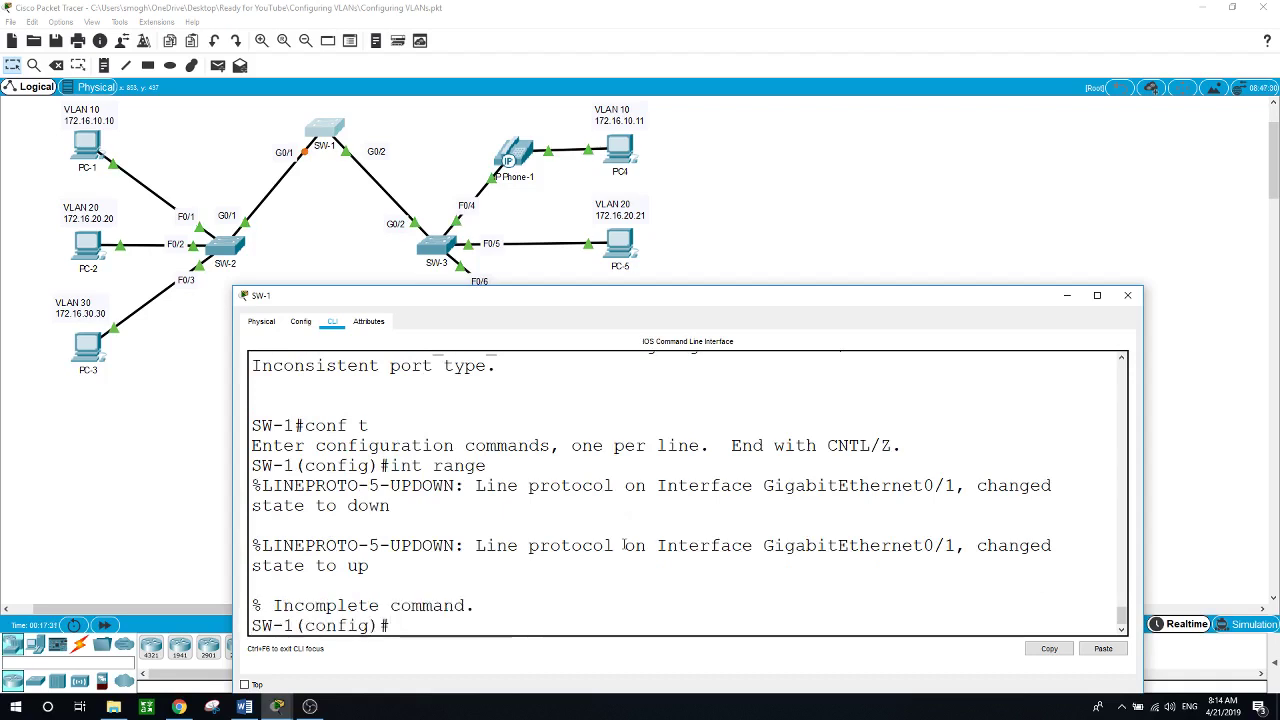
type("int range g0/1")
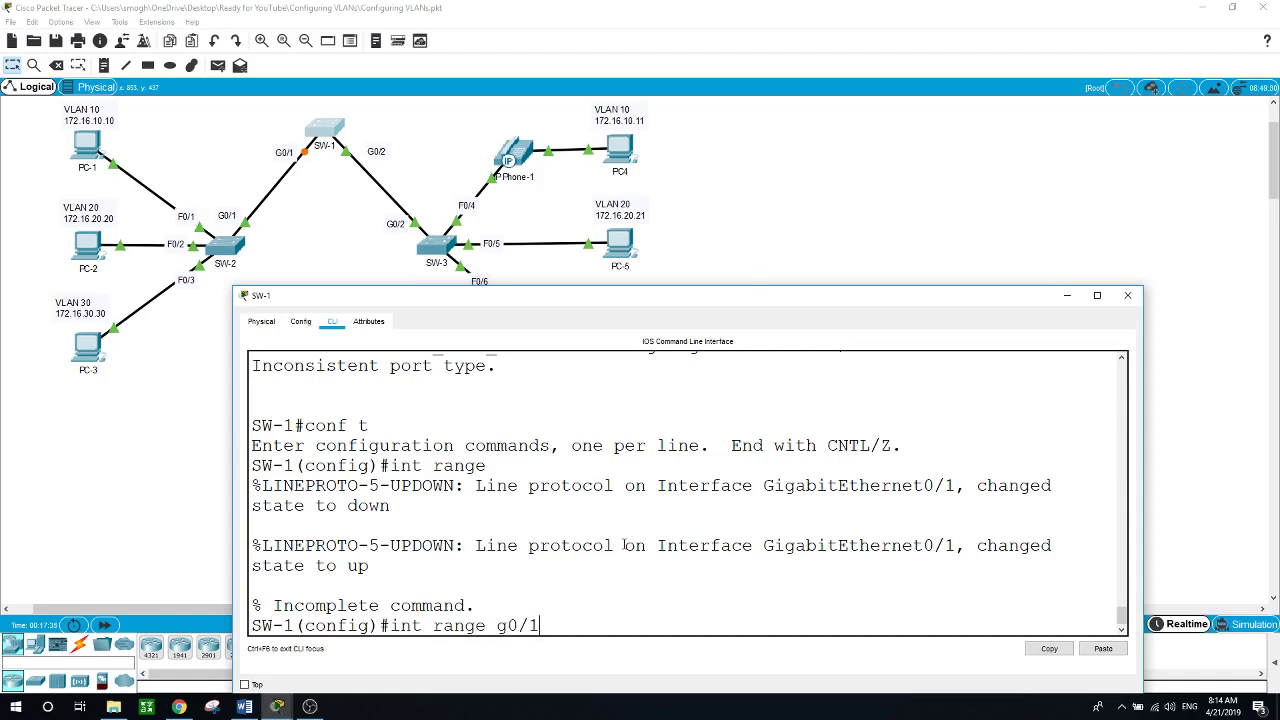
type("-2")
key("Return")
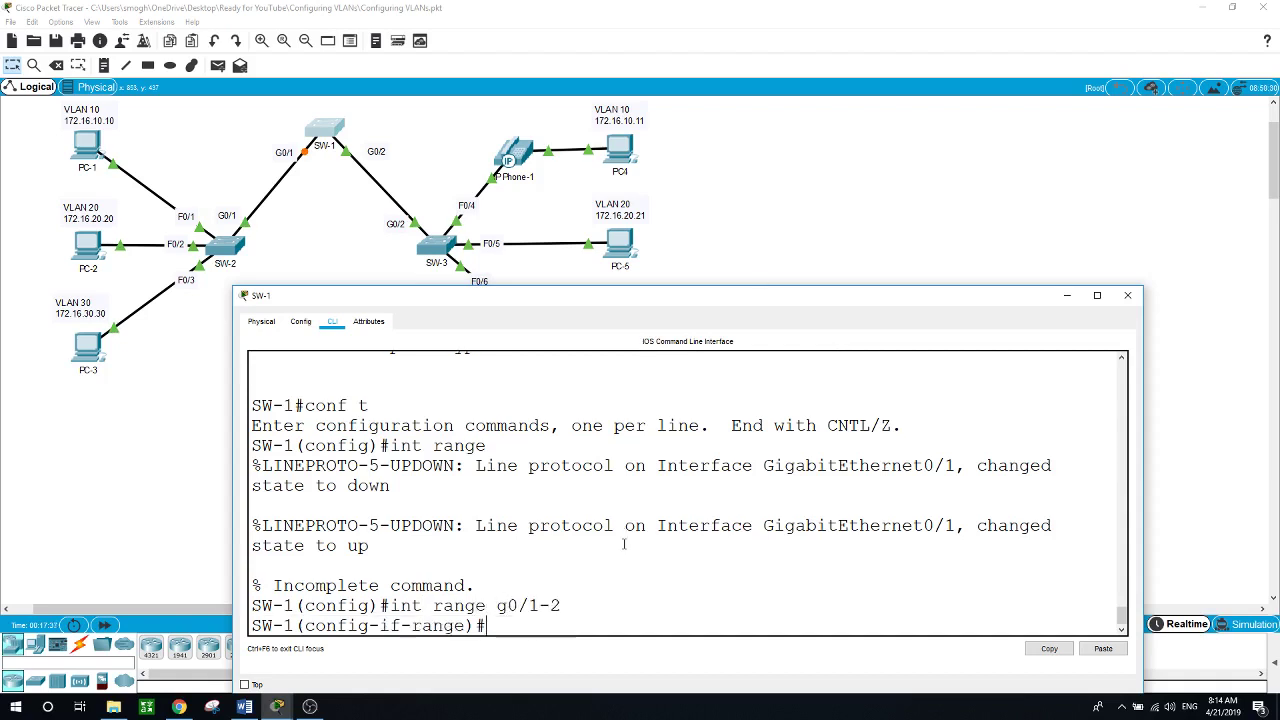
Step: Set the selected g0/1-2 interfaces on SW-1 to switchport mode trunk
type("swi")
key("Tab")
type("mo")
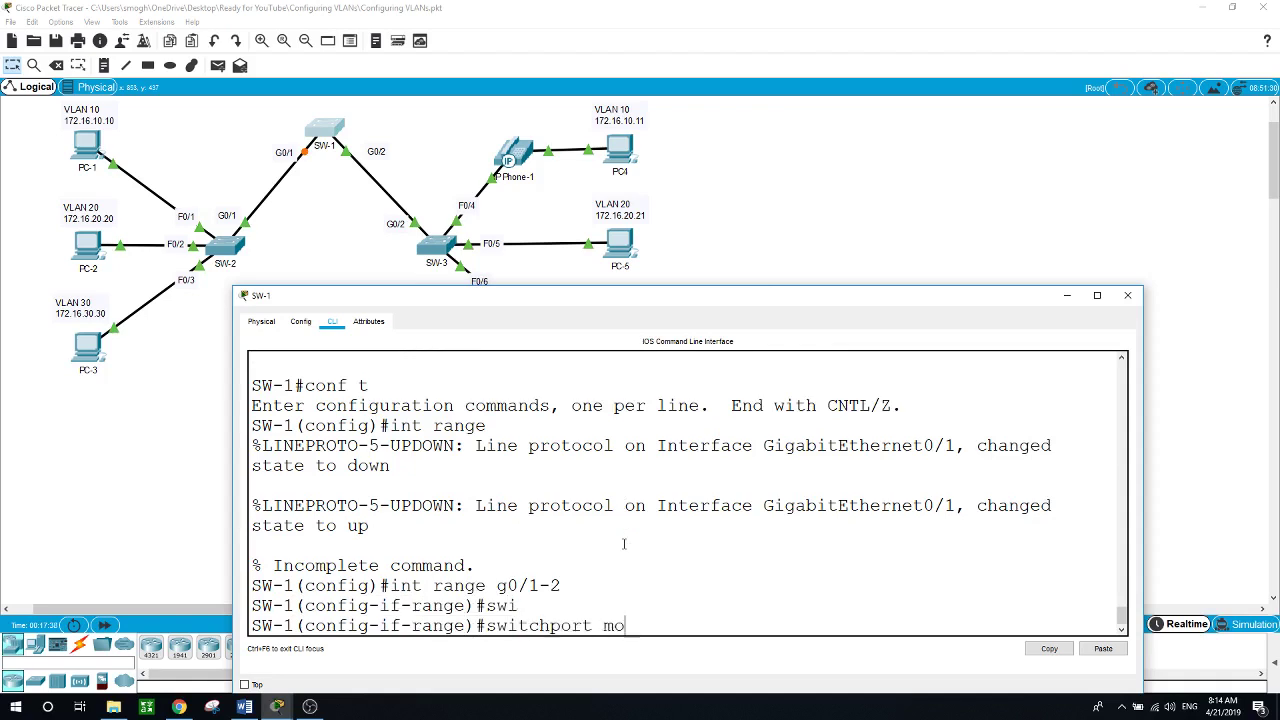
key("Tab")
type("tr")
key("Tab")
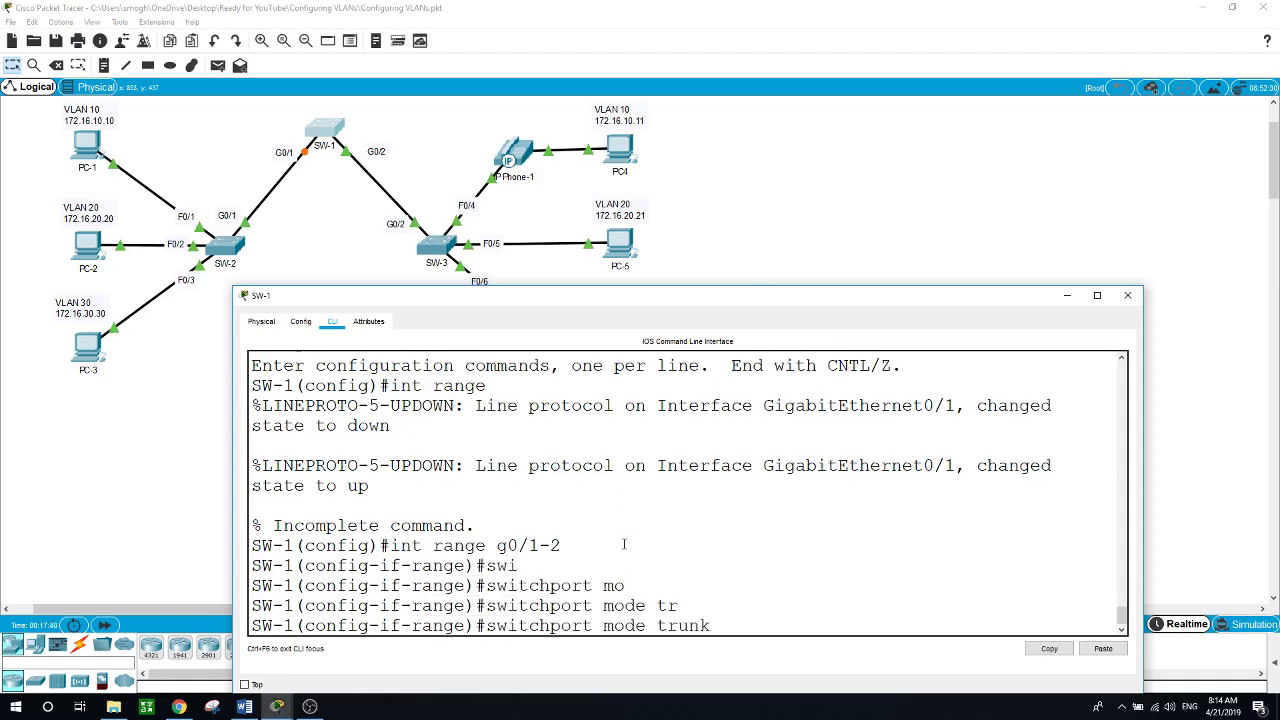
key("Return")
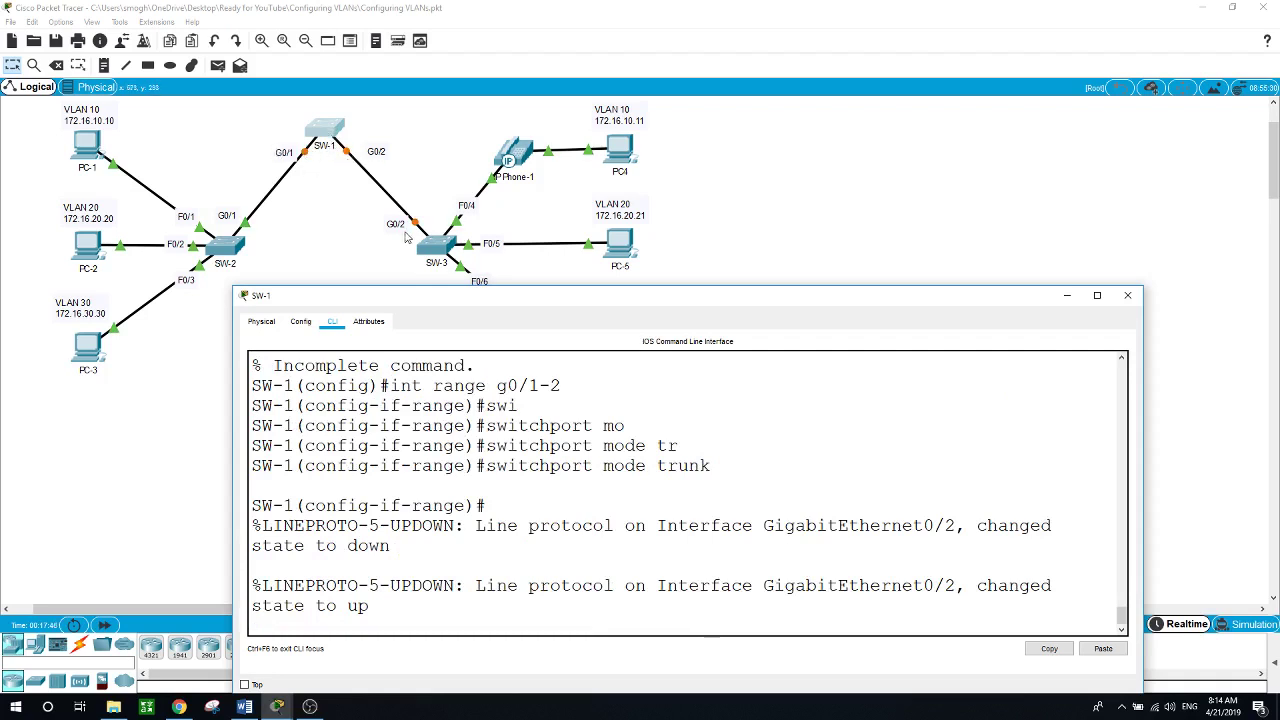
Step: On the SW-3 command line, enter global configuration mode and set interface g0/1 to switchport mode trunk
left_click(442, 250)
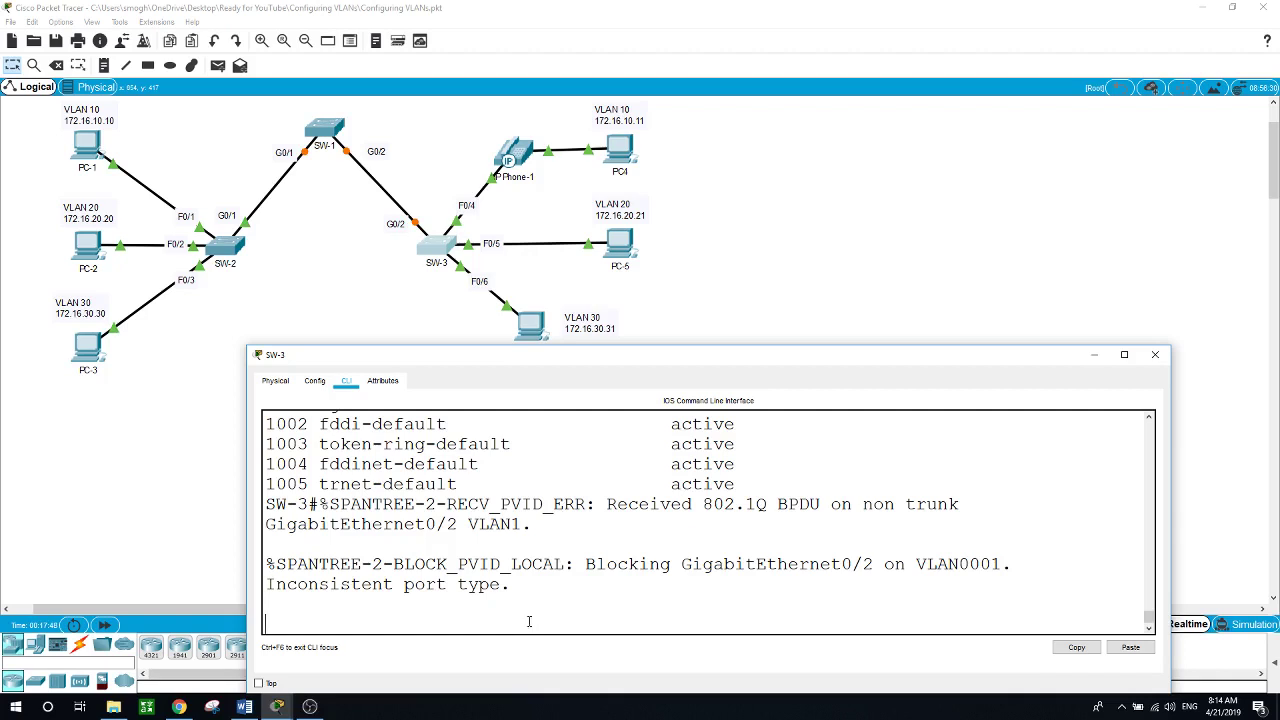
key("Return")
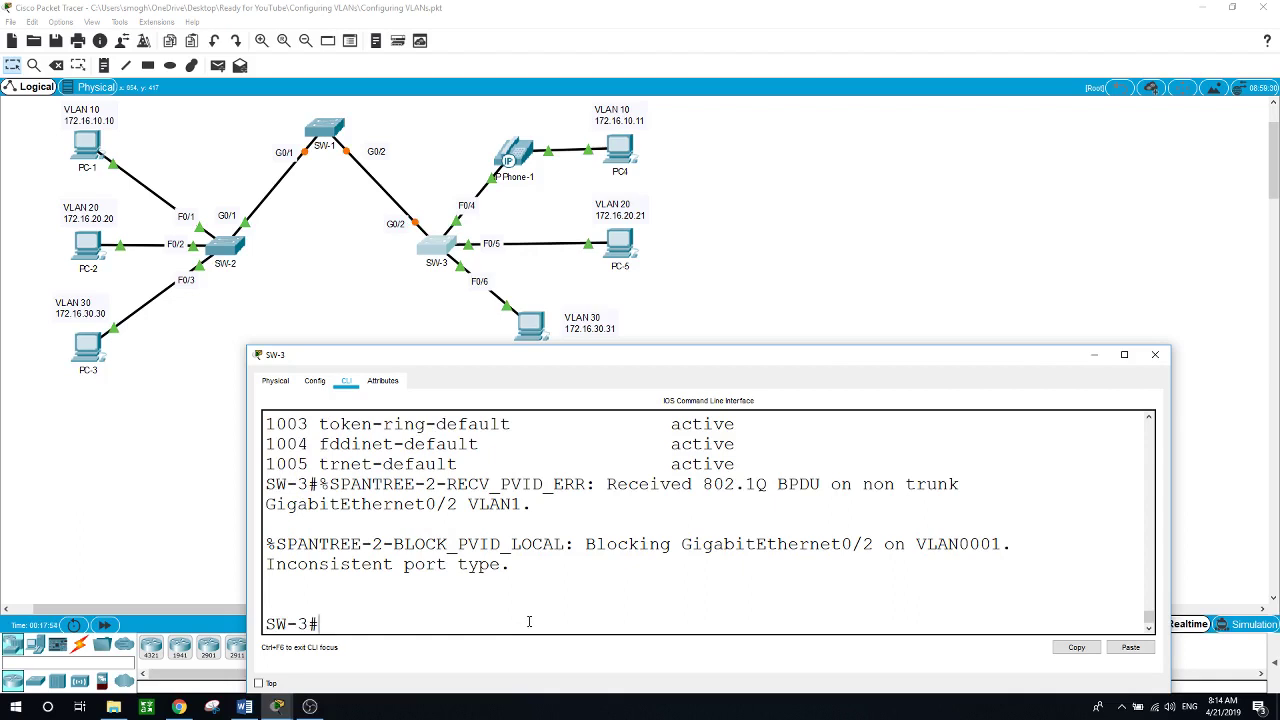
type("conf t")
key("Return")
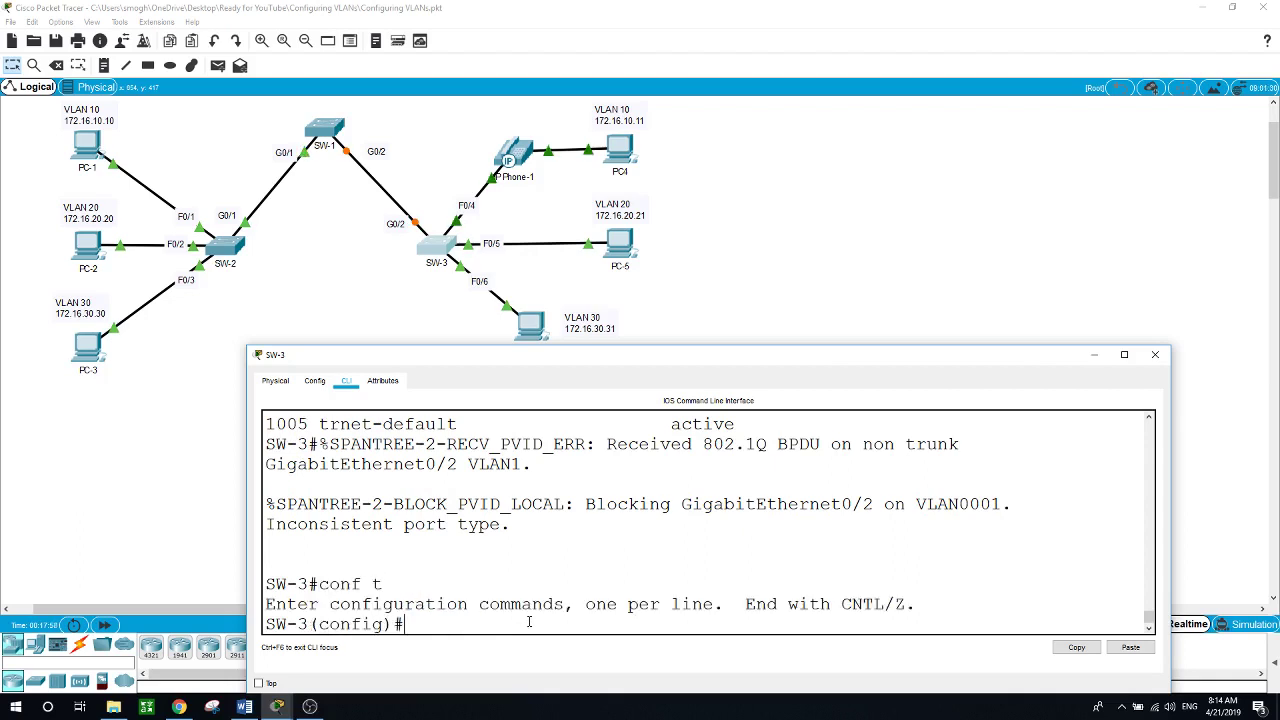
type("int g0/1")
key("Return")
type("swi")
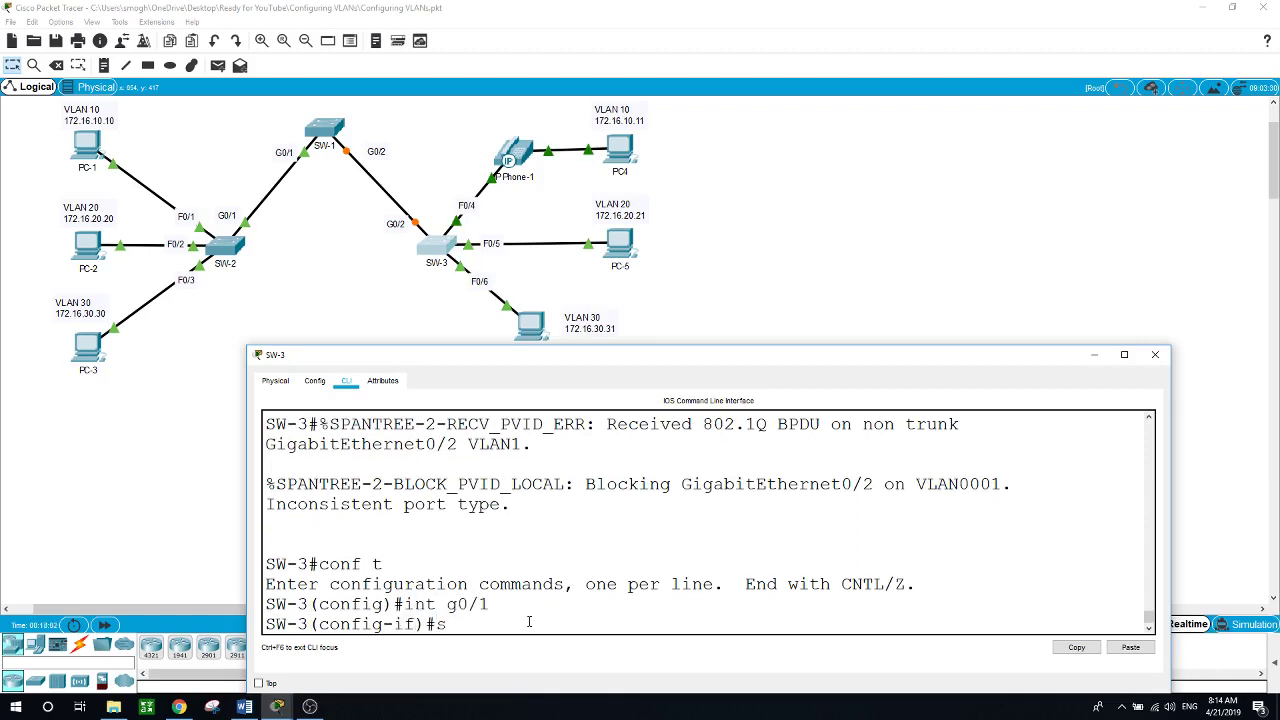
key("Tab")
type("mo")
key("Tab")
type("tr")
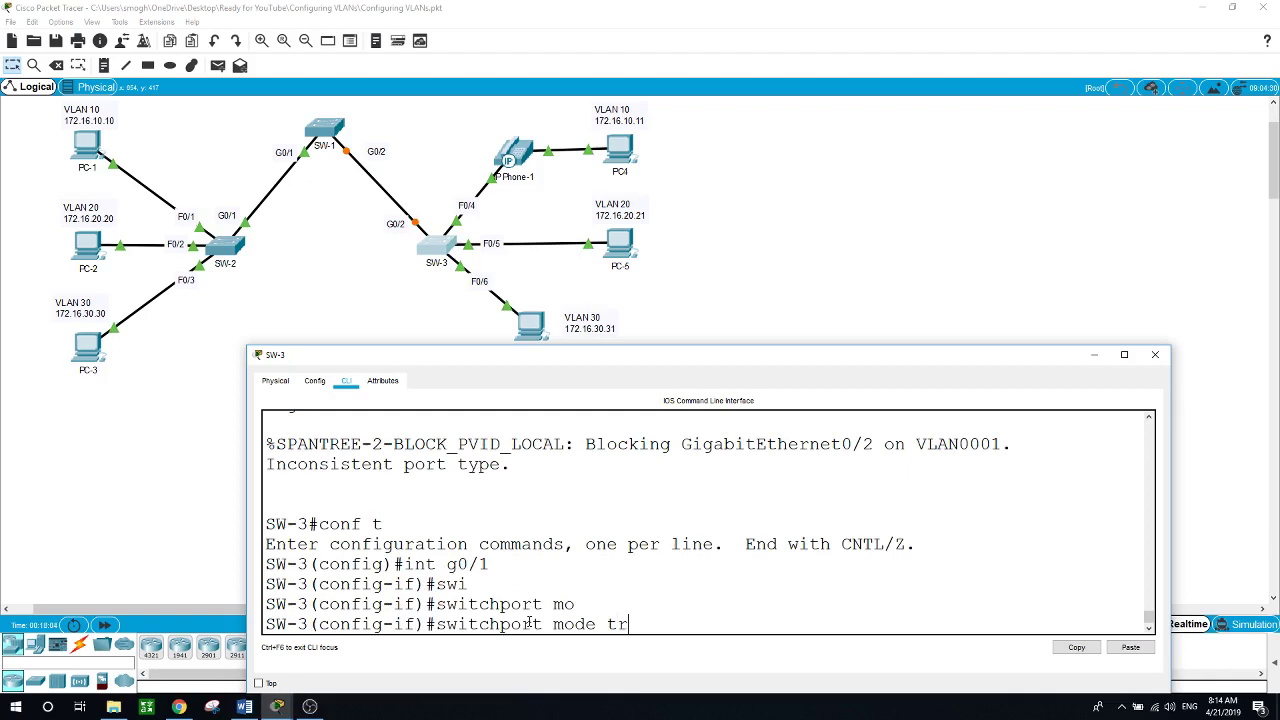
key("Tab")
key("Return")
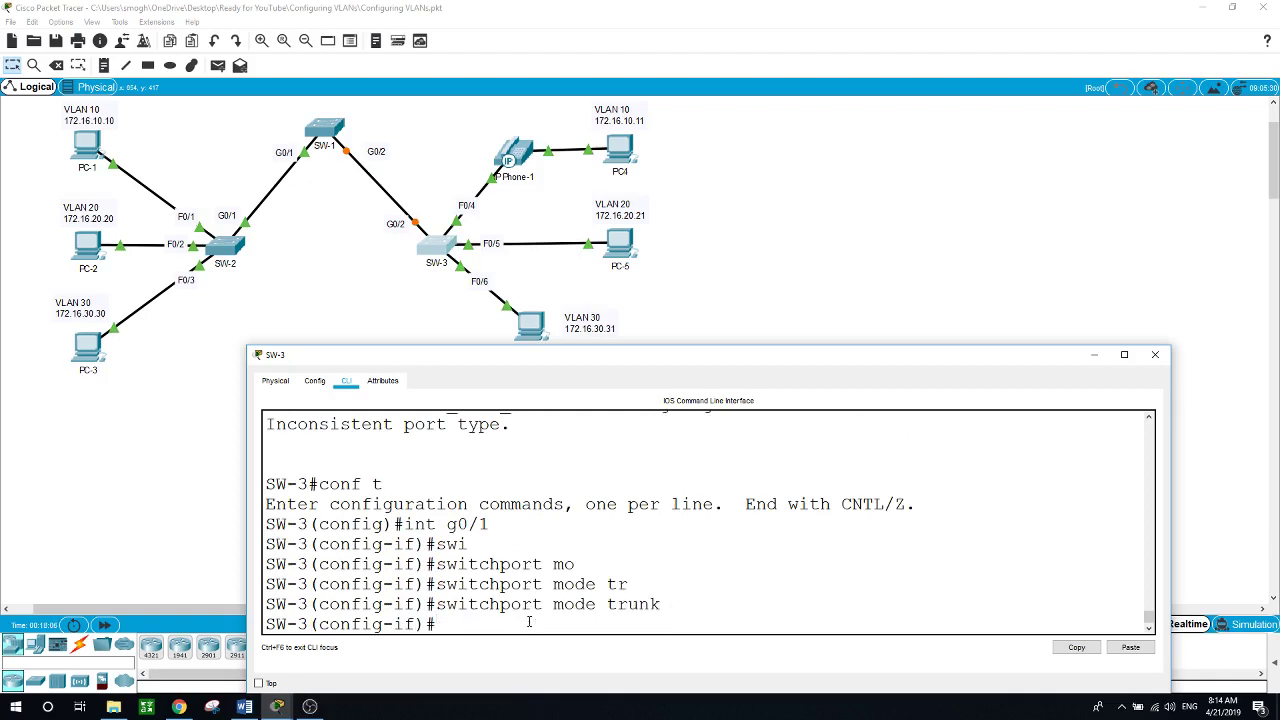
Step: Check the SW-1 command line for interface status updates following the trunk configuration, and close the switch window
left_click(350, 255)
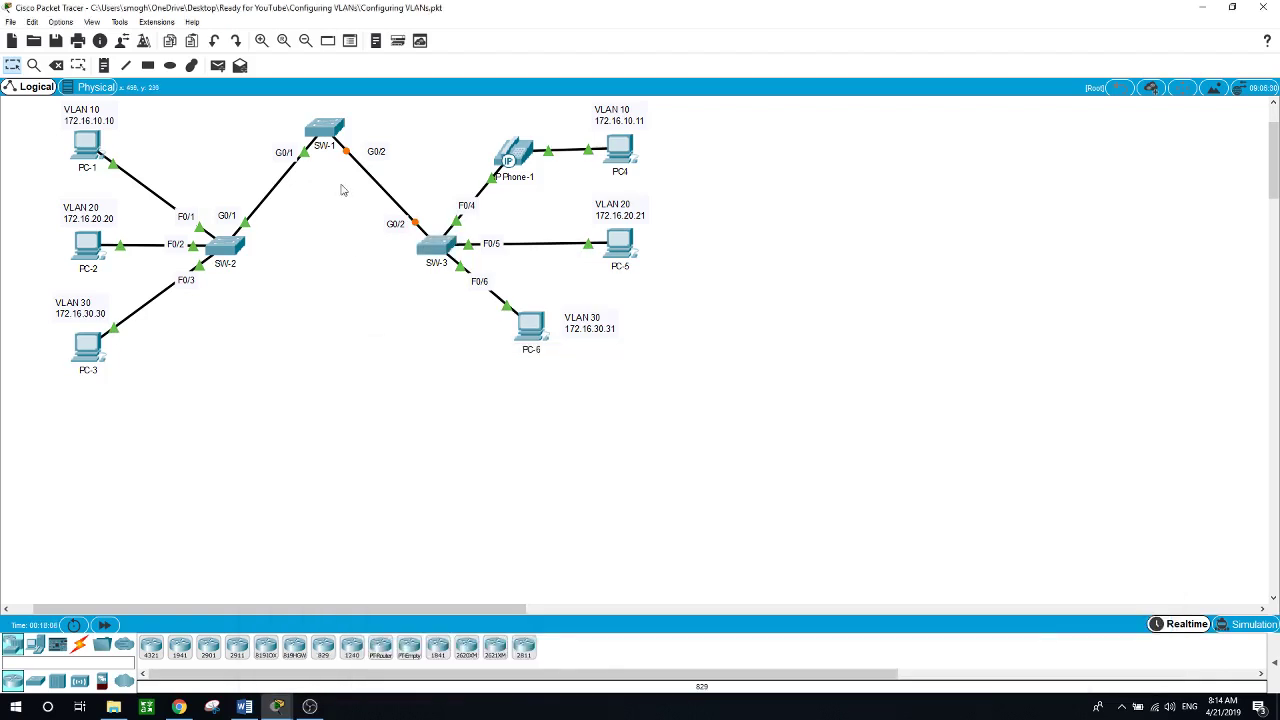
left_click(320, 132)
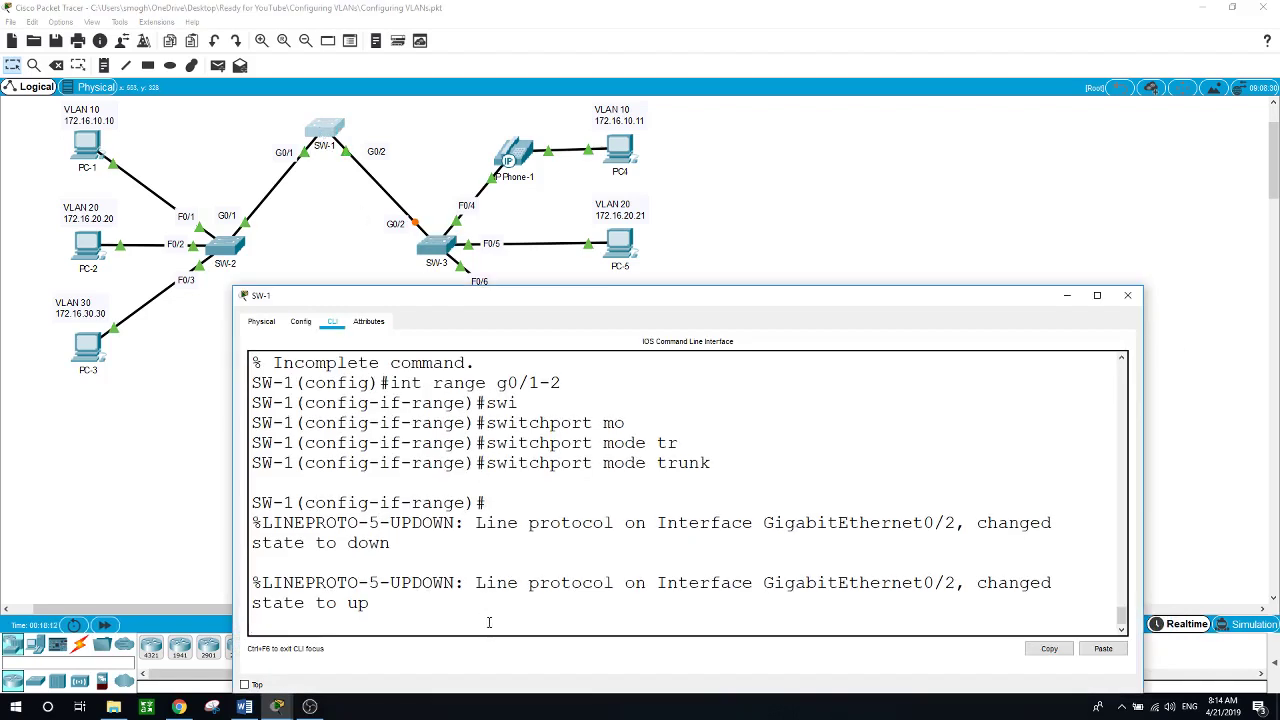
key("Return")
key("Return")
key("alt+F4")
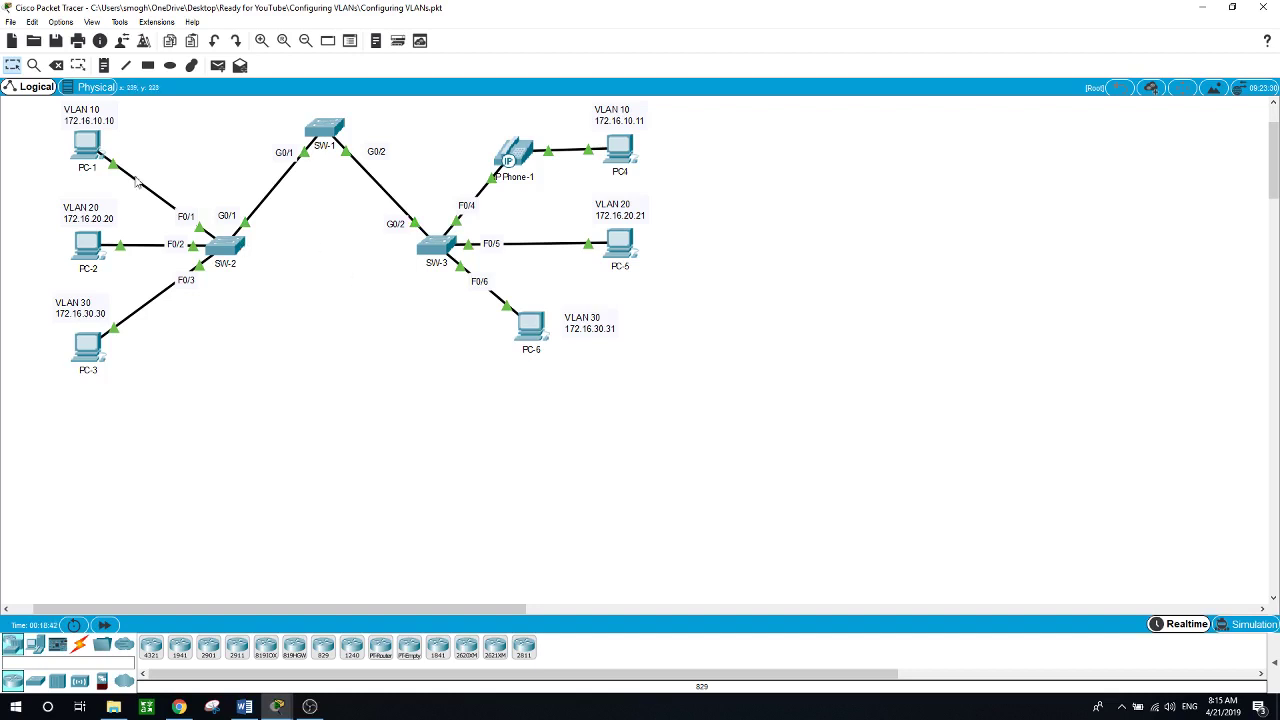
Step: Repeat the ping to 172.16.10.11 from PC-1's command prompt to test VLAN 10 connectivity to PC4 across the trunks
left_click(88, 148)
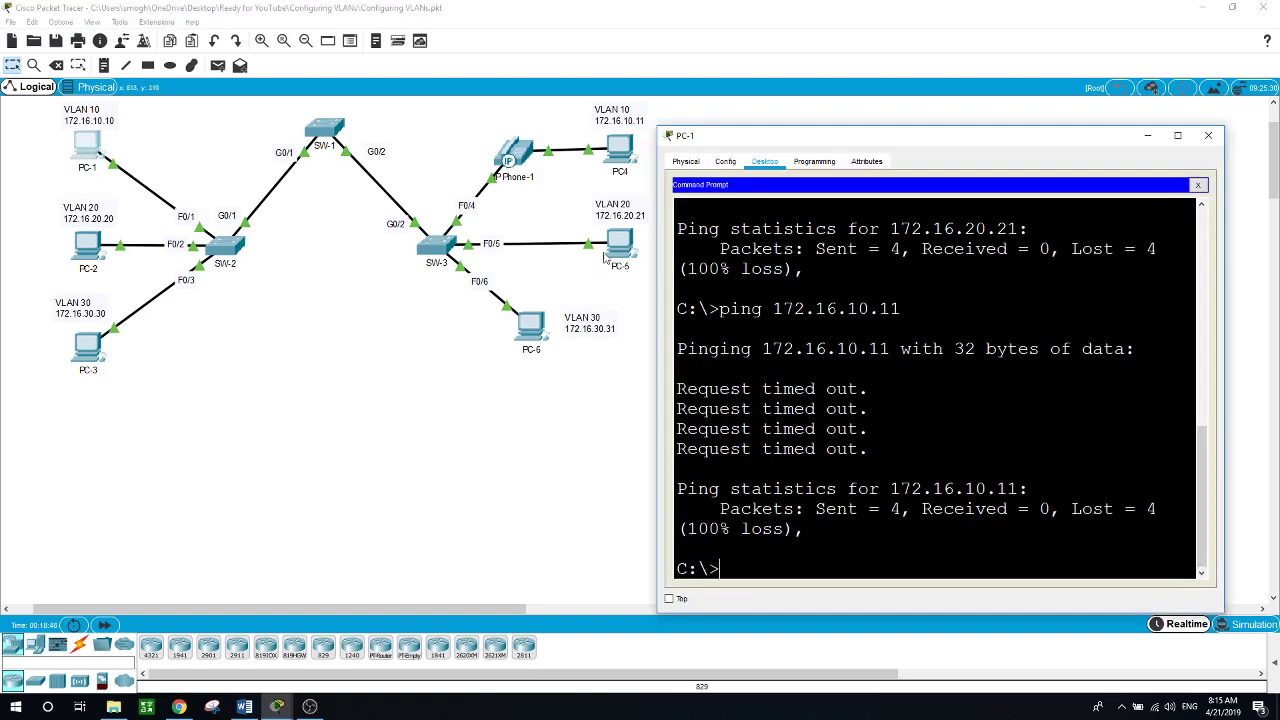
key("Up")
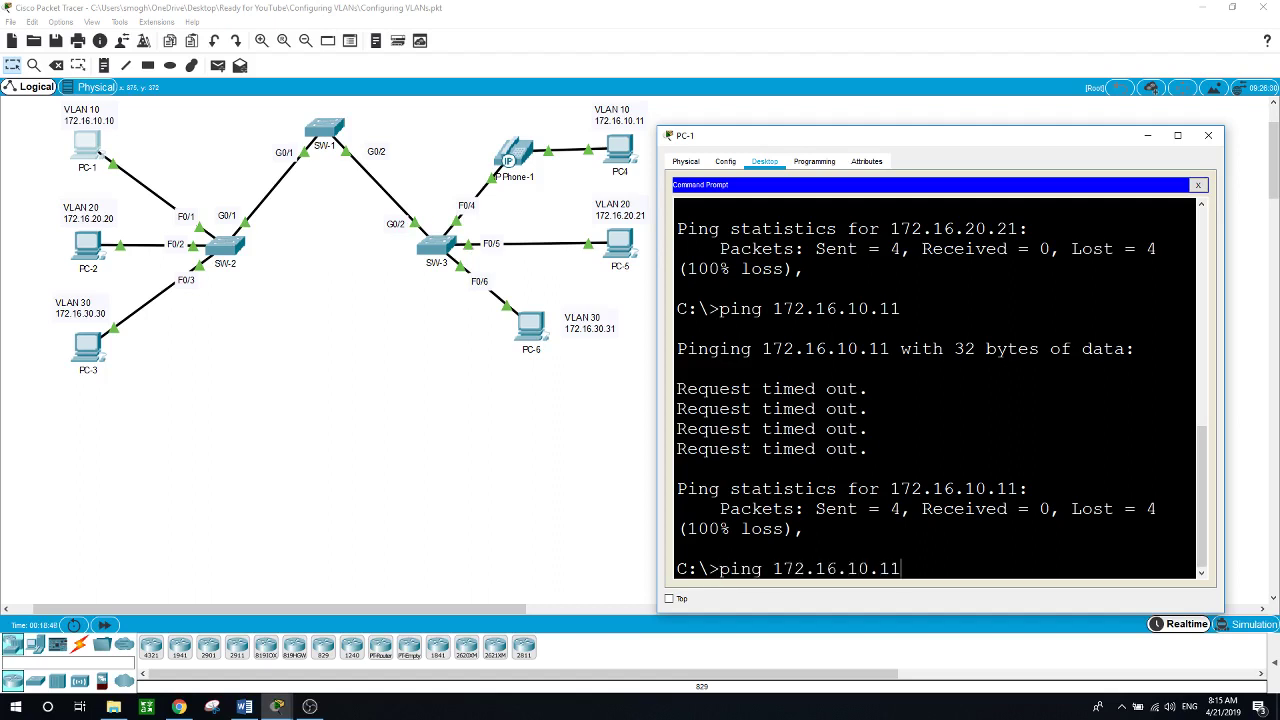
key("Return")
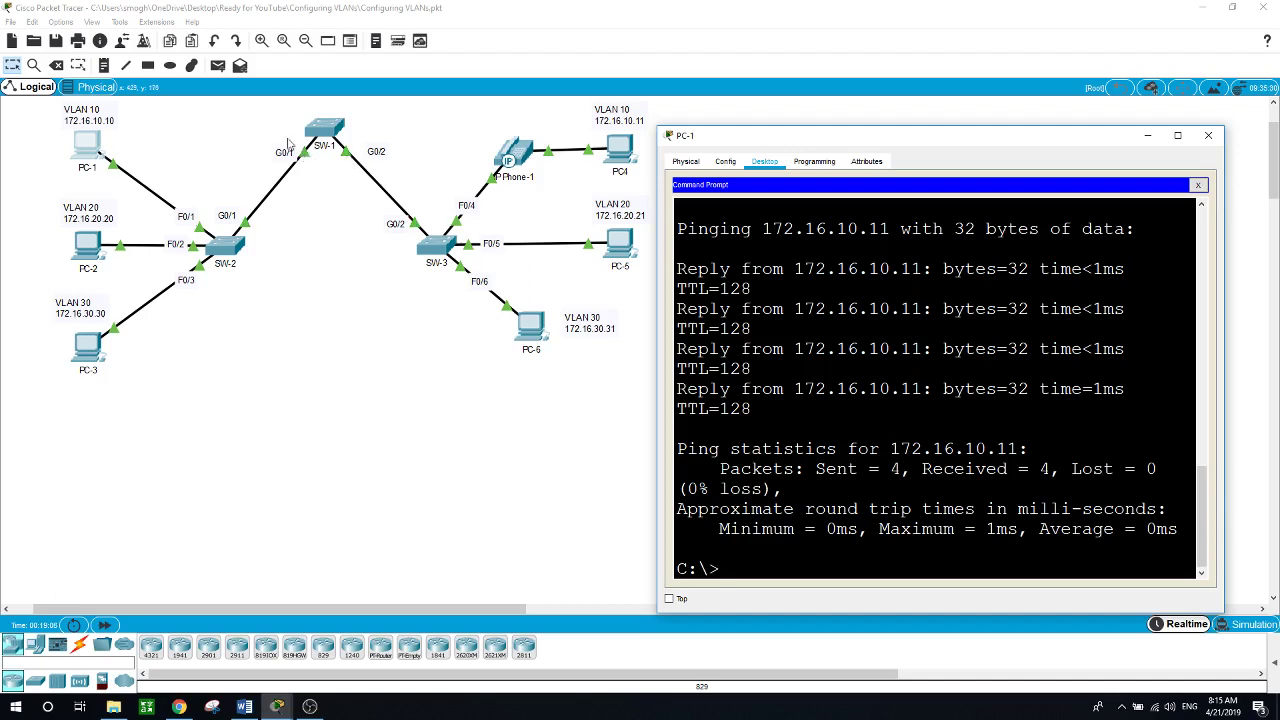
left_click(267, 130)
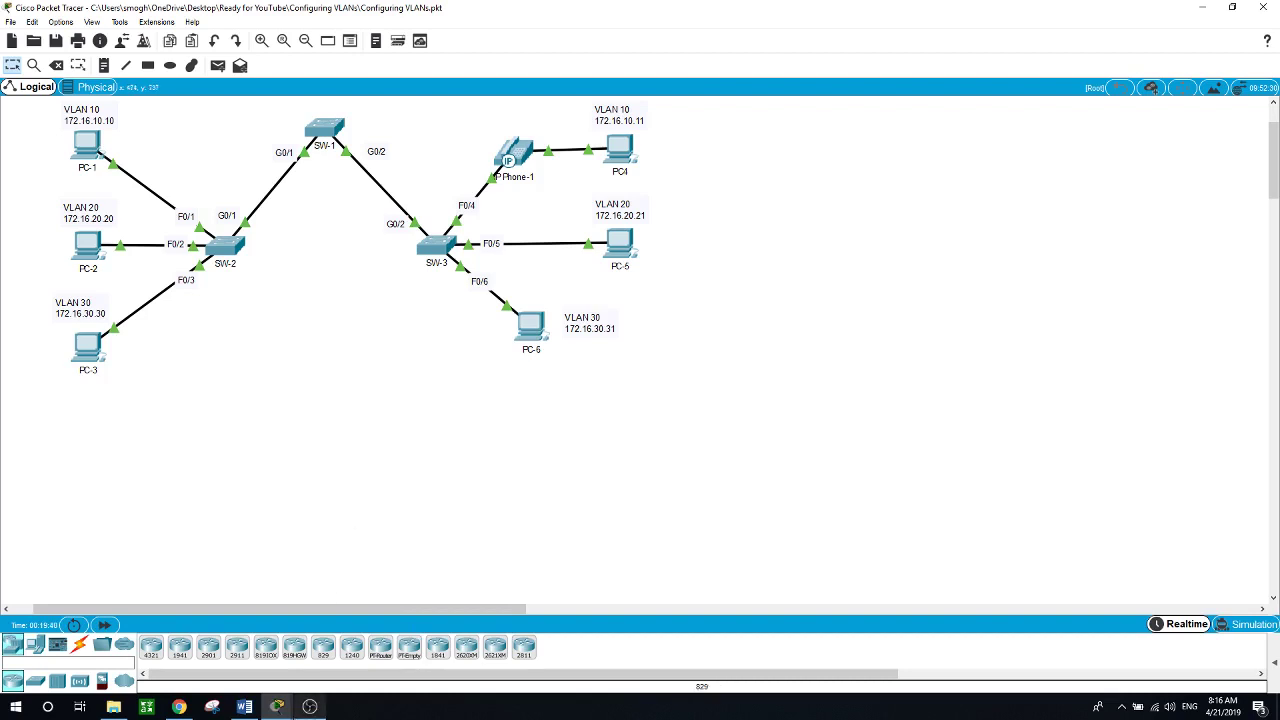
left_click(311, 707)
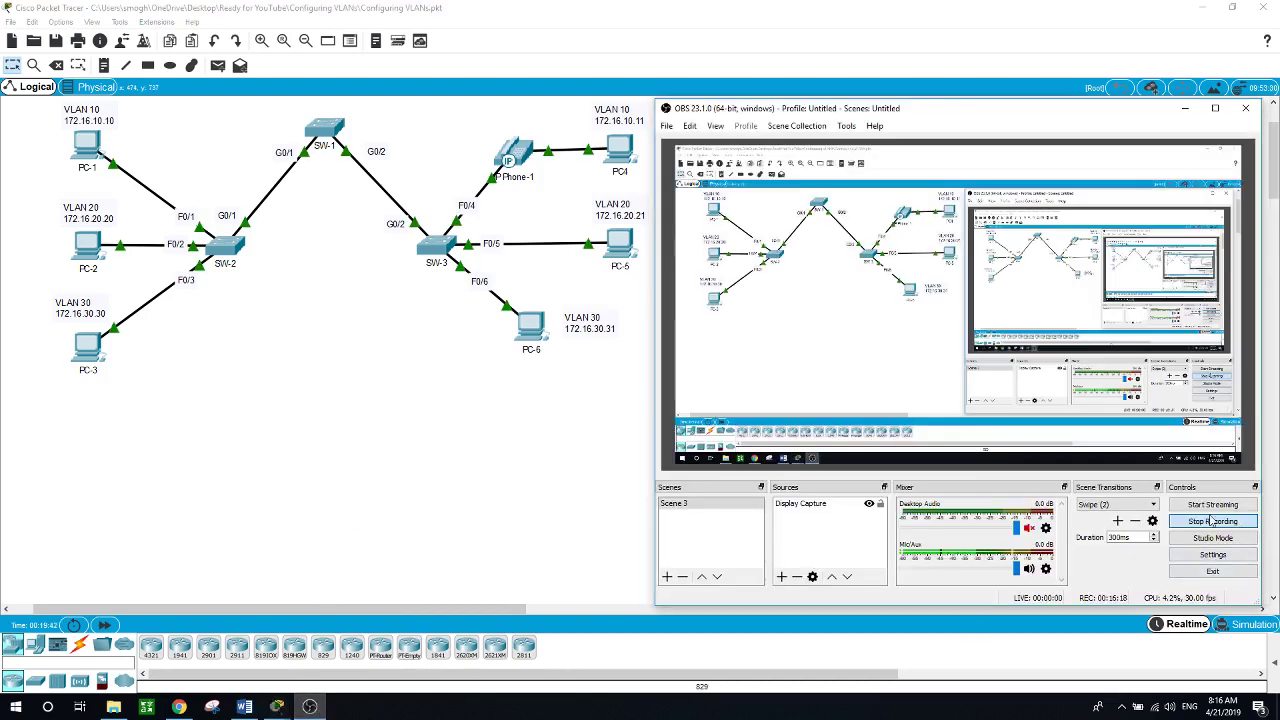